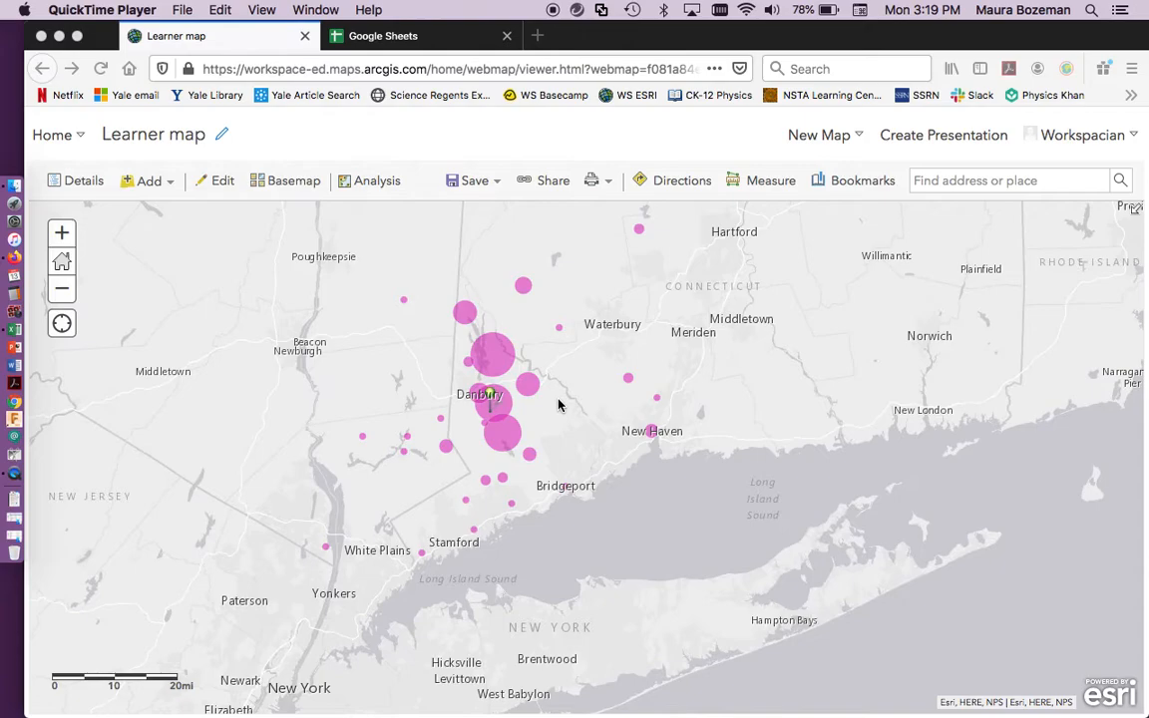
Step: Examine the city and number of learners for the map circles at Brookfield, Redding, Washington Depot and Burlington
{"action": "left_click_drag", "start_coordinate": [559, 405], "coordinate": [560, 402]}
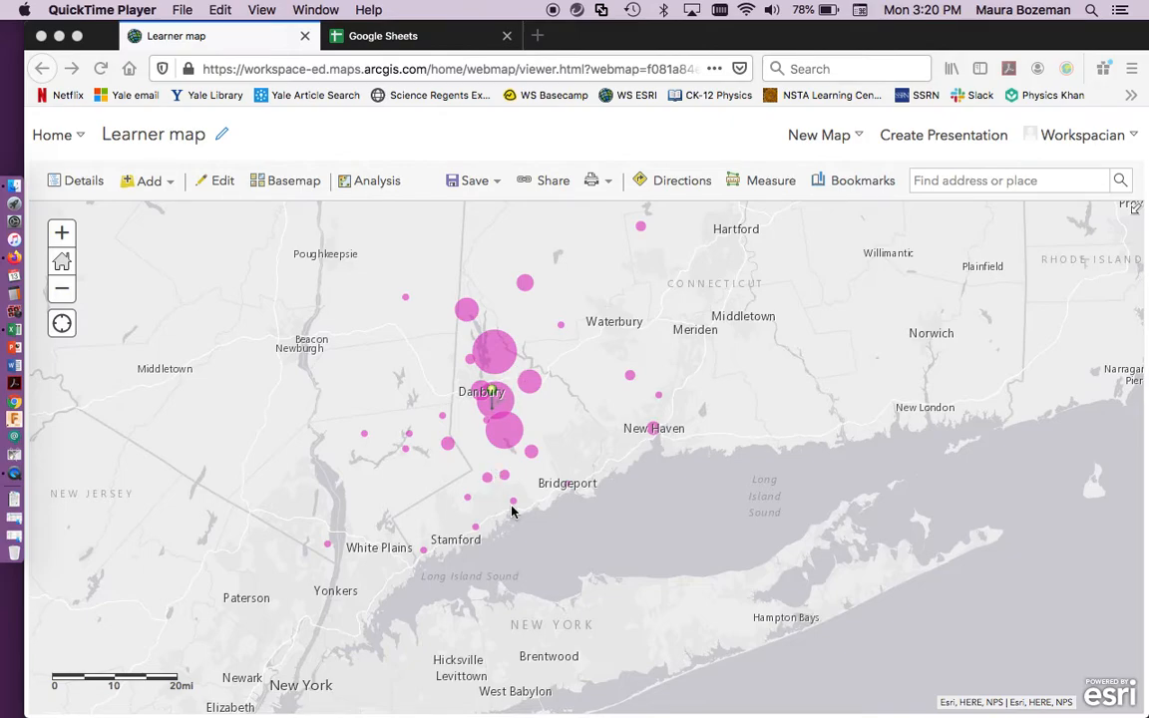
{"action": "left_click", "coordinate": [495, 356]}
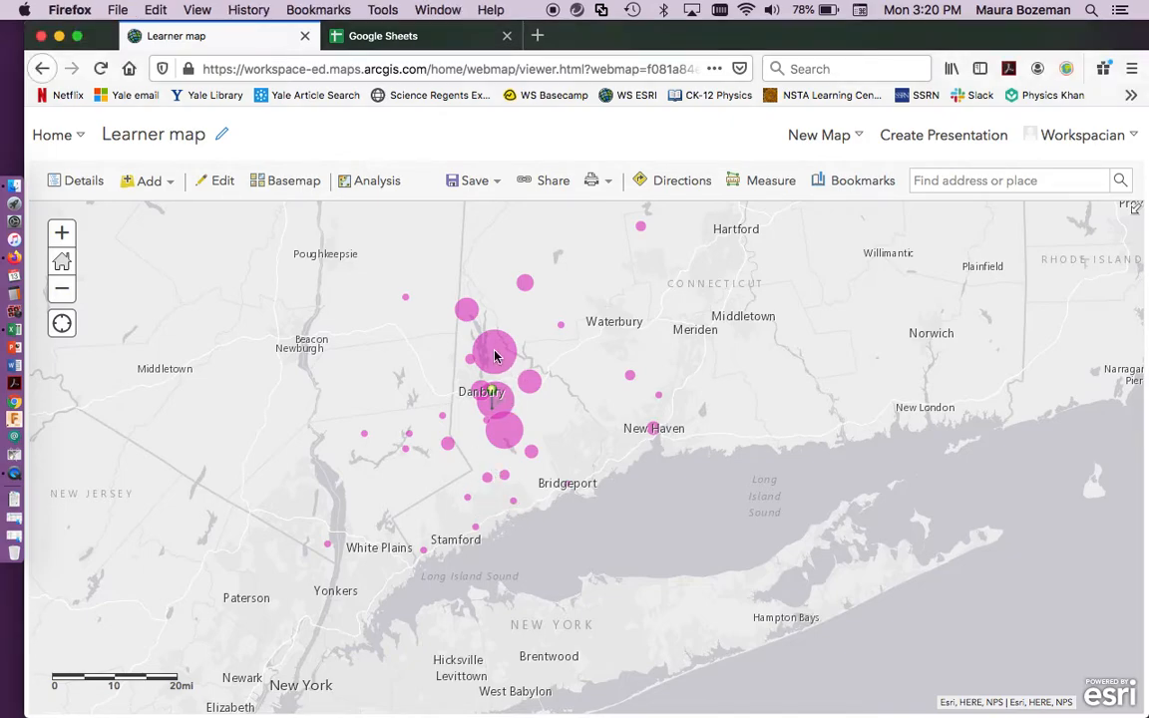
{"action": "left_click", "coordinate": [494, 354]}
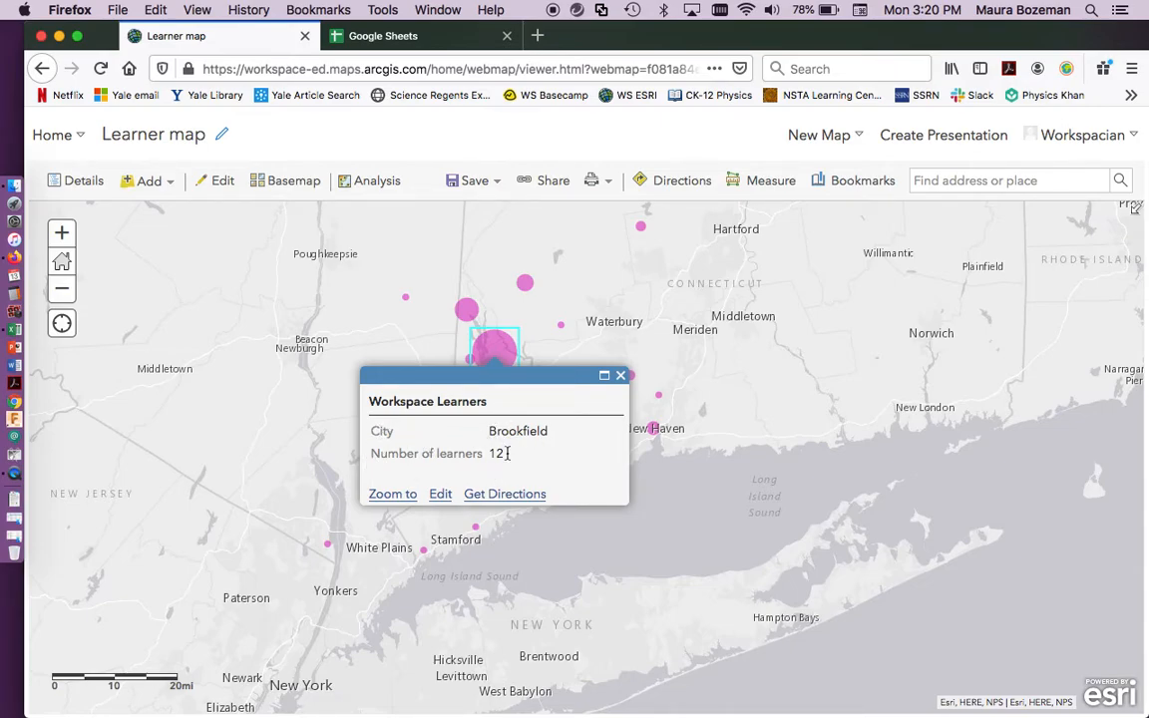
{"action": "left_click", "coordinate": [621, 377]}
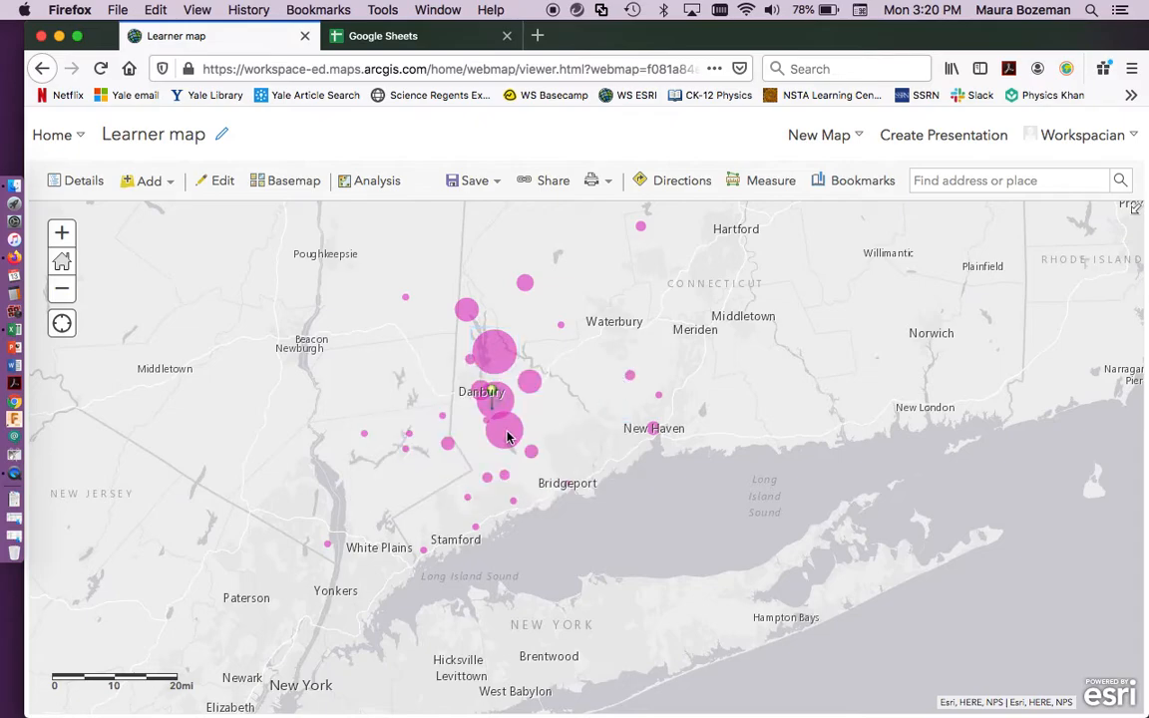
{"action": "left_click", "coordinate": [508, 436]}
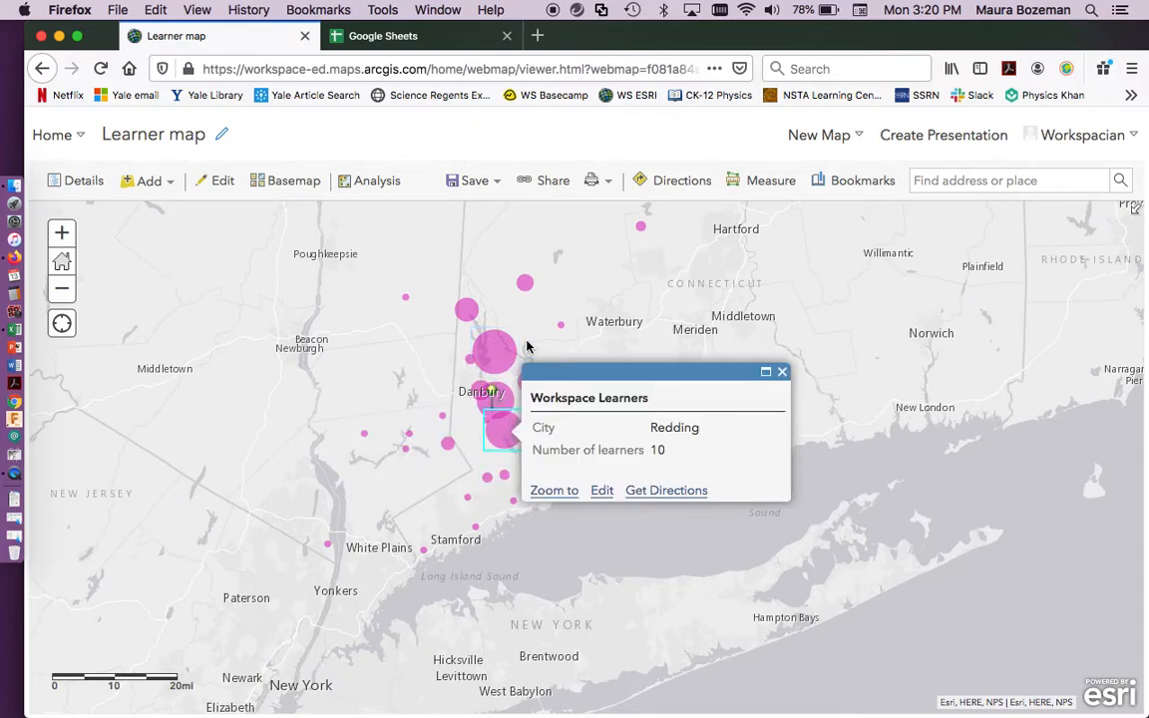
{"action": "left_click", "coordinate": [525, 287]}
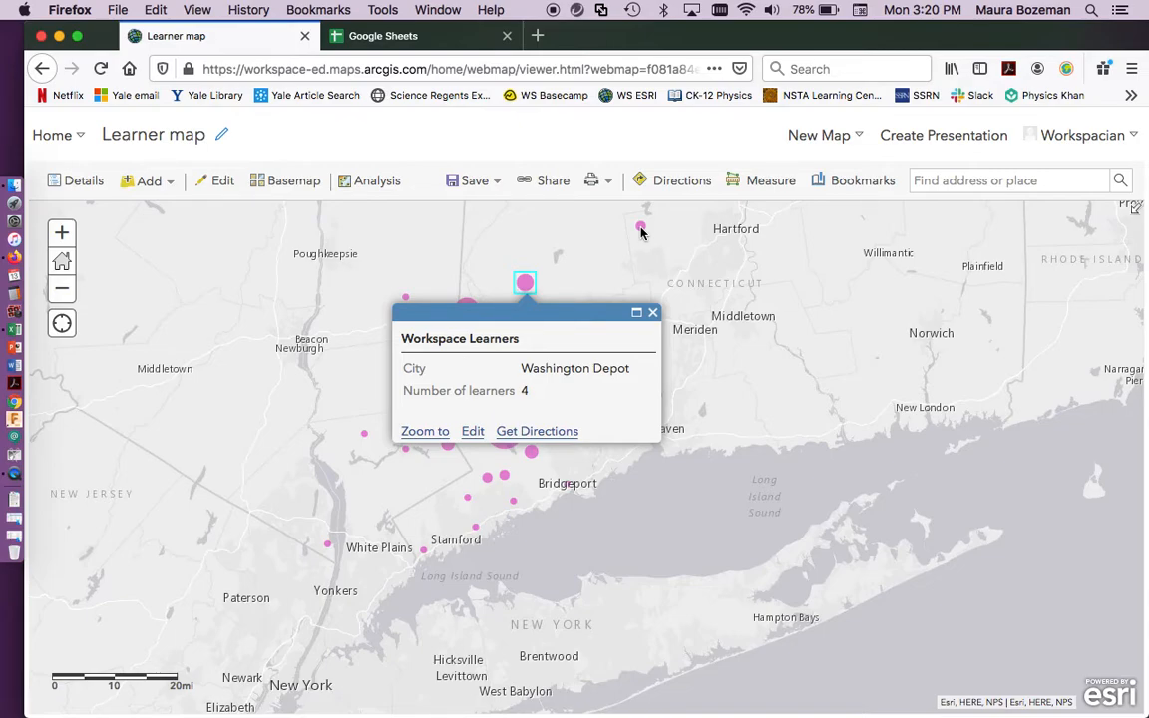
{"action": "left_click", "coordinate": [640, 227]}
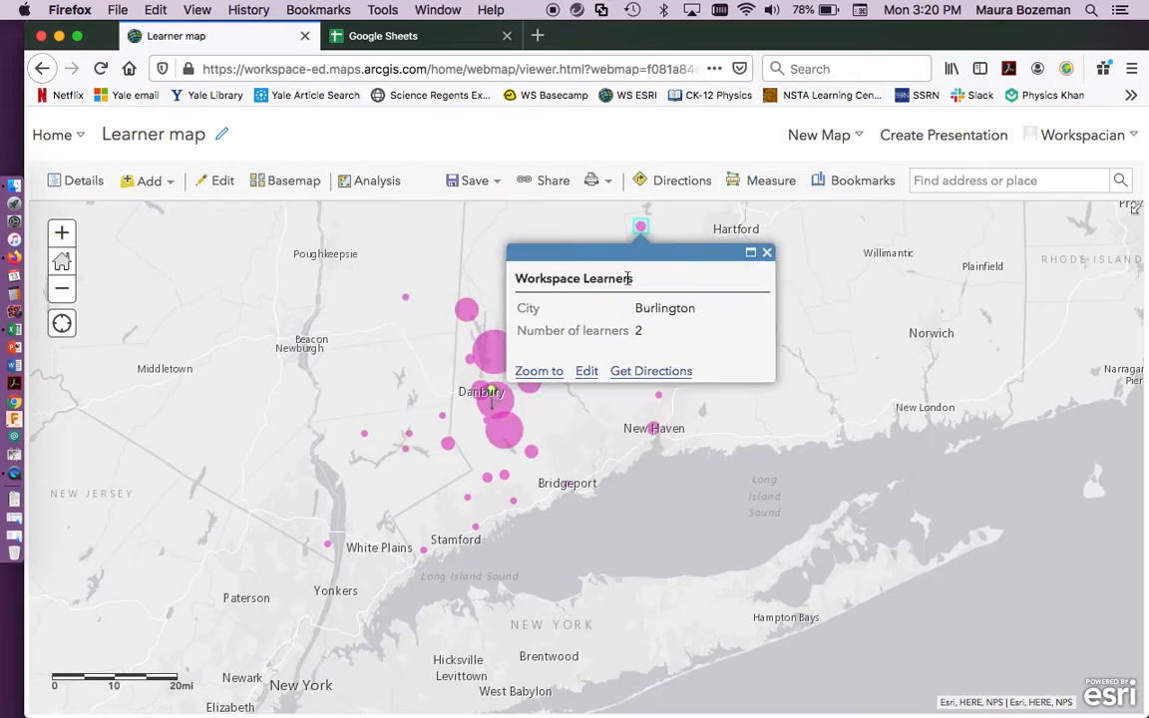
{"action": "left_click", "coordinate": [766, 252]}
{"action": "scroll", "coordinate": [669, 334], "scroll_direction": "down", "scroll_amount": 2}
{"action": "scroll", "coordinate": [669, 333], "scroll_direction": "left", "scroll_amount": 2}
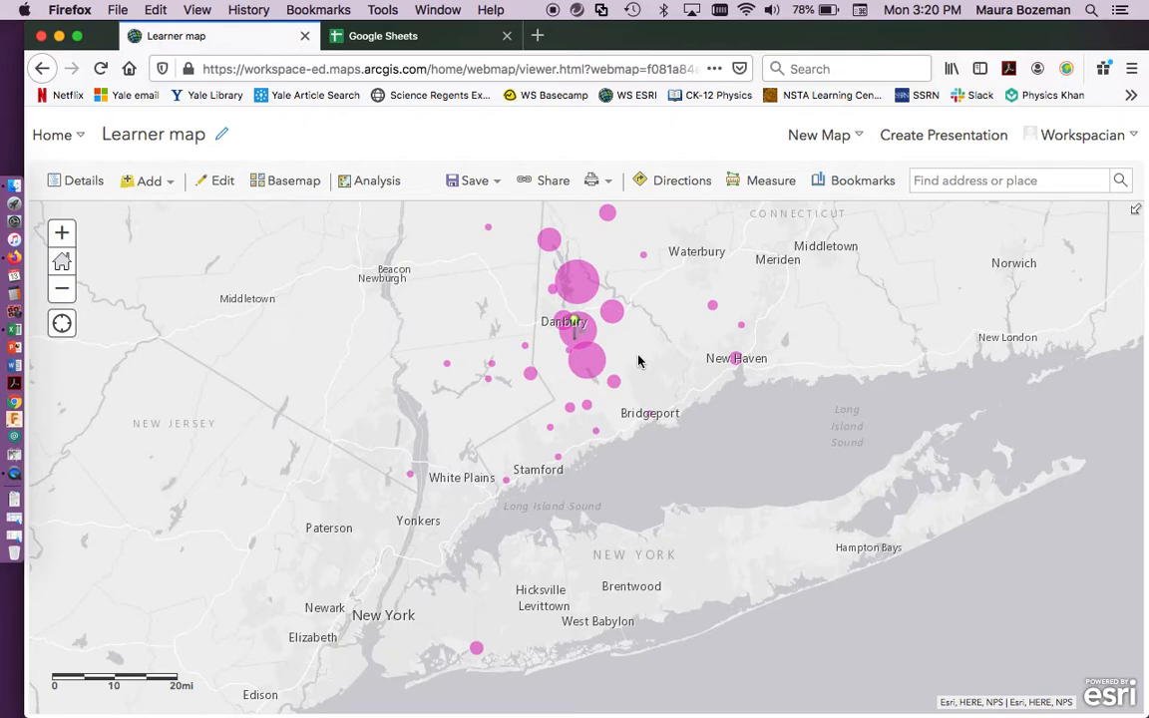
{"action": "scroll", "coordinate": [644, 361], "scroll_direction": "up", "scroll_amount": 1}
{"action": "scroll", "coordinate": [643, 361], "scroll_direction": "right", "scroll_amount": 1}
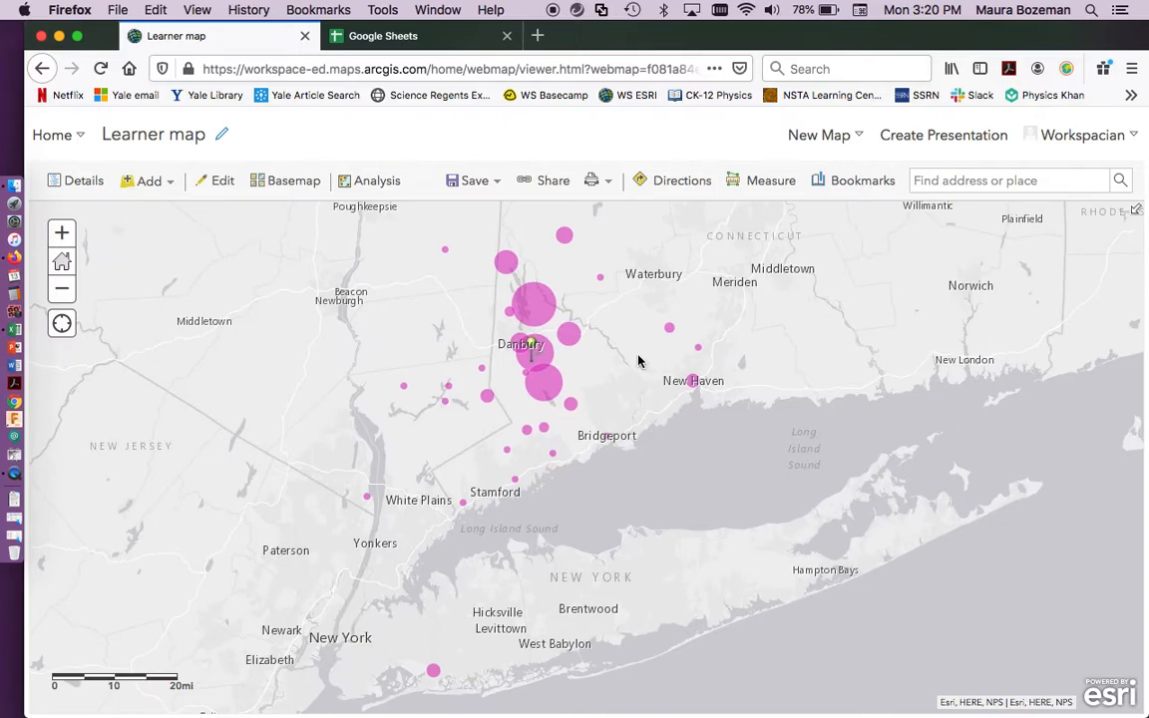
Step: Create a new map, discarding the unsaved changes to the Learner map
{"action": "left_click", "coordinate": [824, 144]}
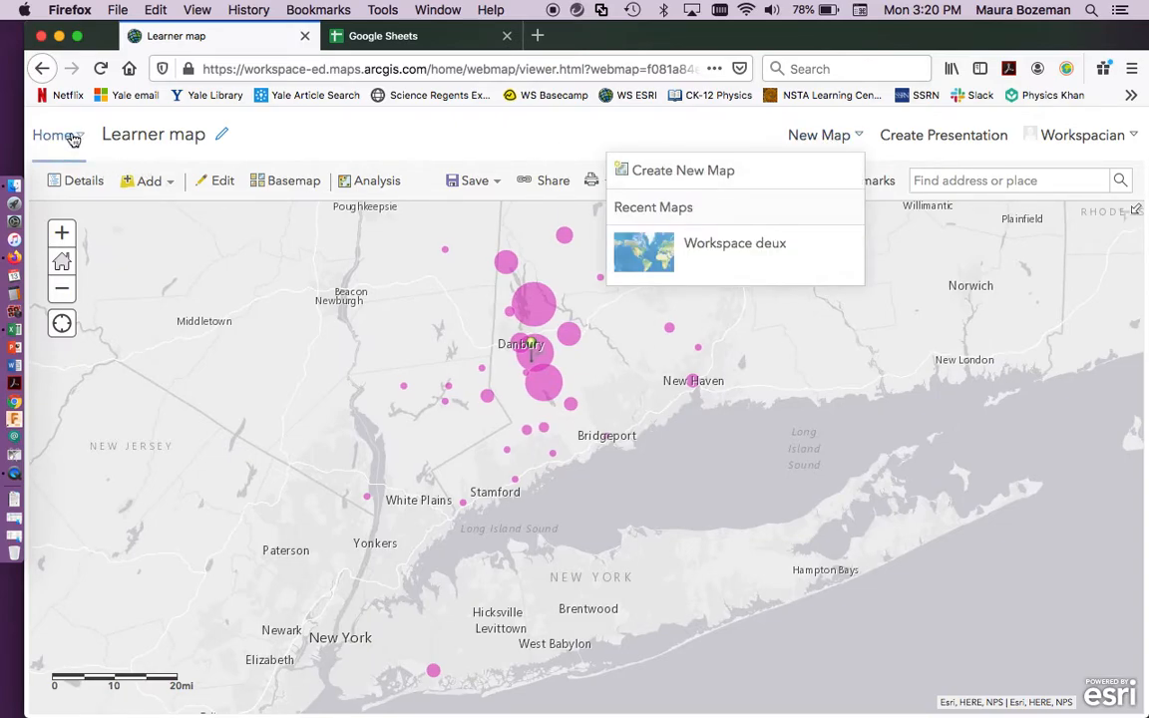
{"action": "left_click", "coordinate": [701, 170]}
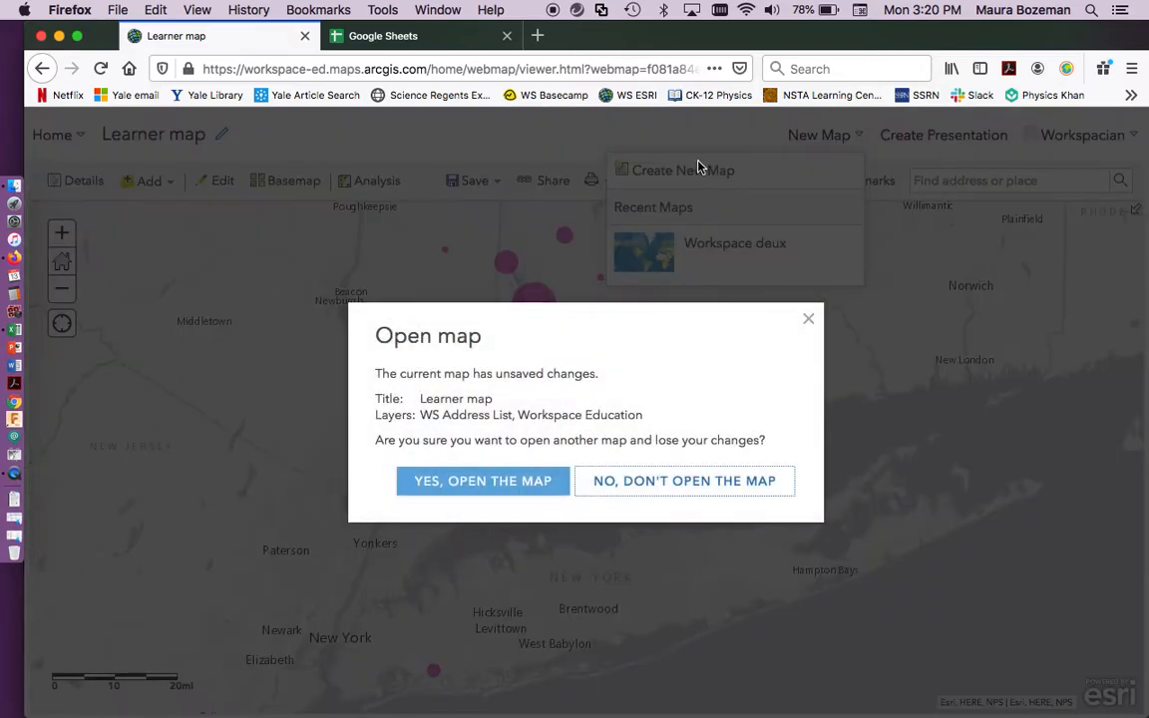
{"action": "left_click", "coordinate": [490, 482]}
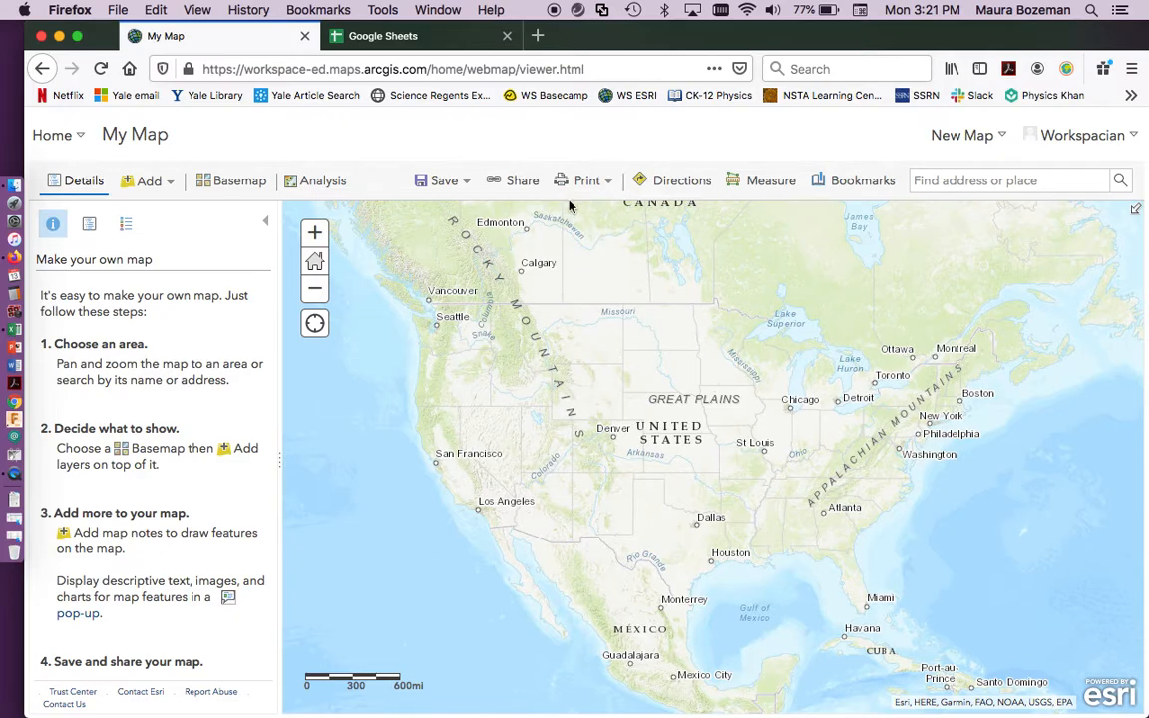
Step: Switch to the address list workbook in Excel and examine the For csv sheet's column headers, learner counts, cities and coordinates
{"action": "key", "text": "super+Tab"}
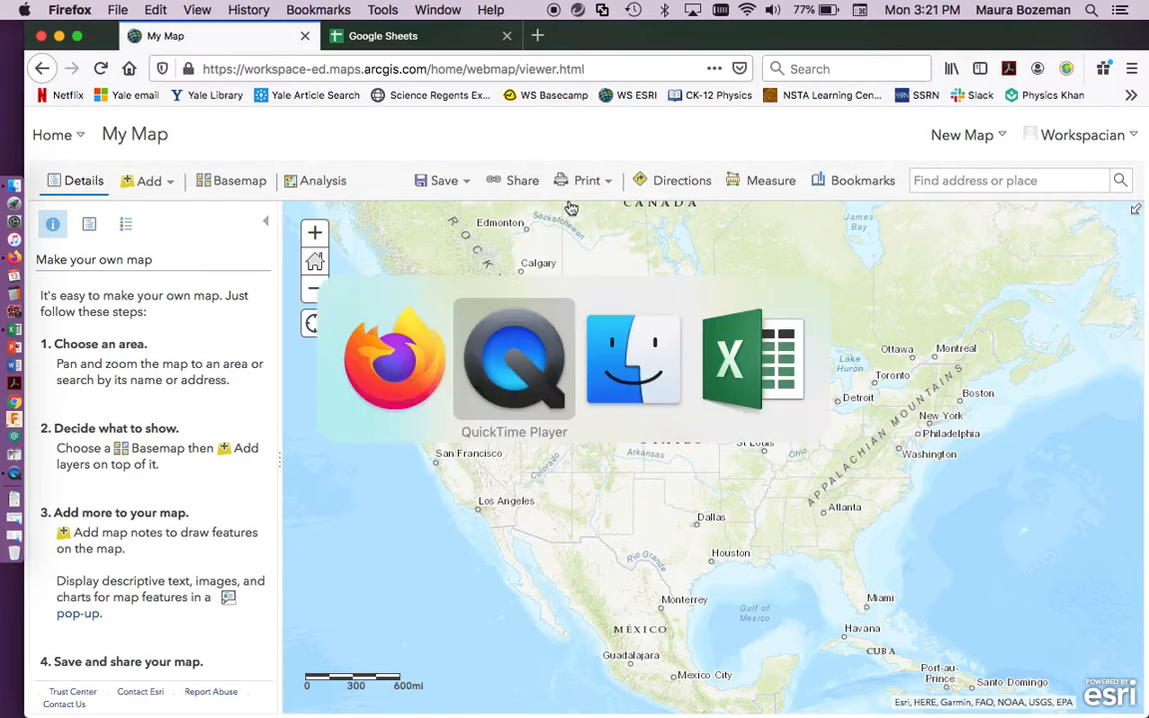
{"action": "left_click", "coordinate": [743, 346]}
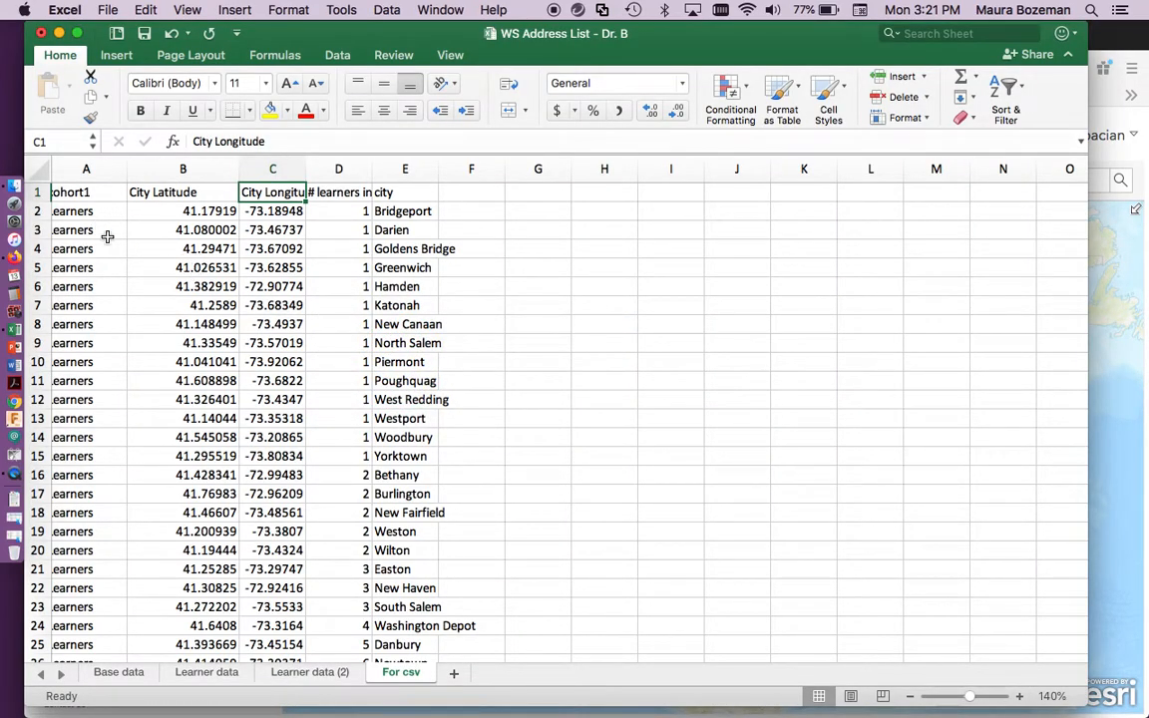
{"action": "scroll", "coordinate": [107, 236], "scroll_direction": "left", "scroll_amount": 2}
{"action": "left_click_drag", "start_coordinate": [82, 192], "coordinate": [394, 183]}
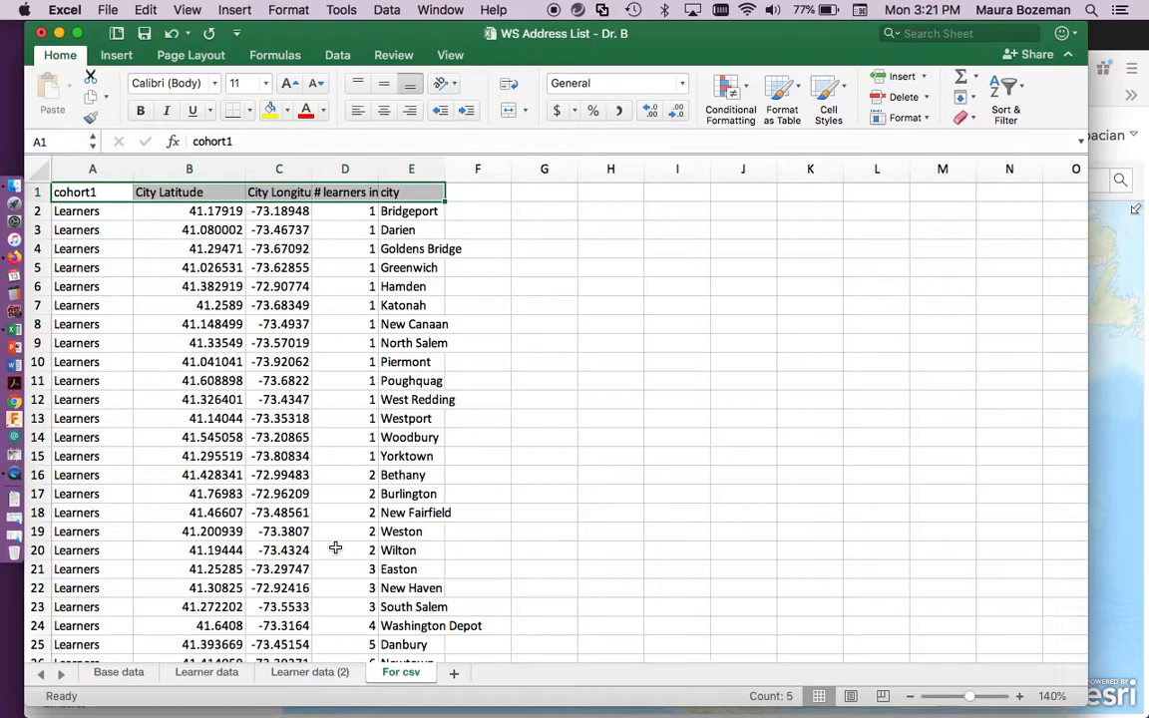
{"action": "scroll", "coordinate": [336, 547], "scroll_direction": "down", "scroll_amount": 5}
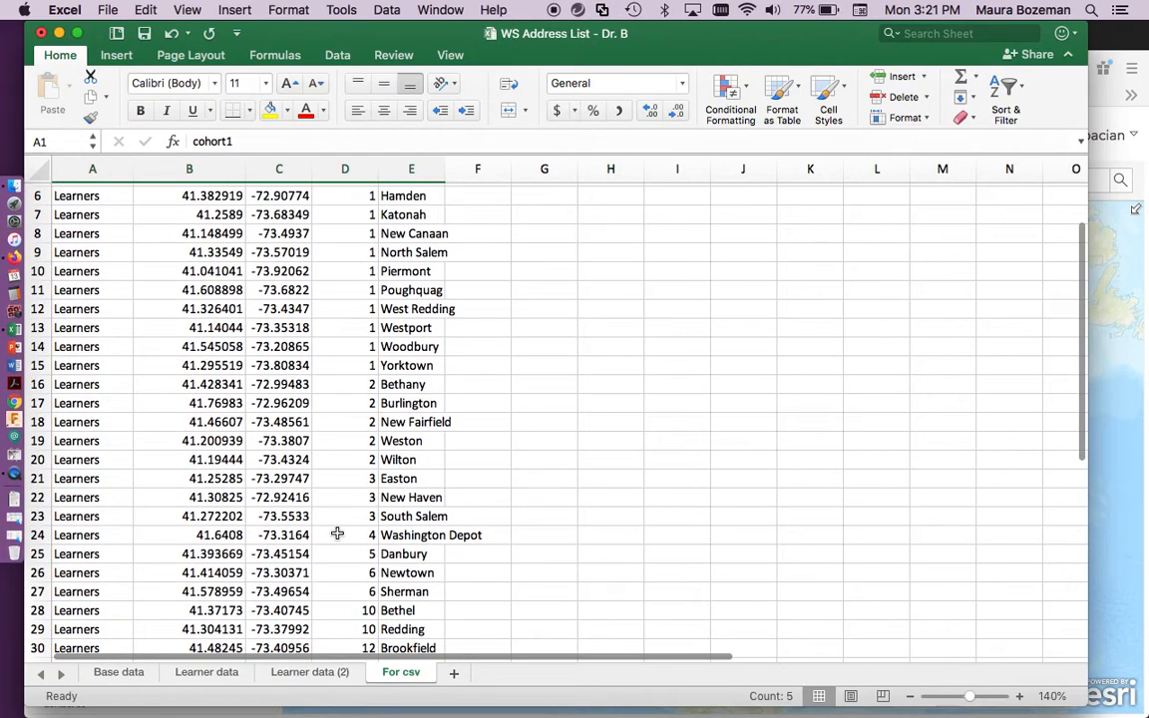
{"action": "scroll", "coordinate": [339, 529], "scroll_direction": "down", "scroll_amount": 5}
{"action": "scroll", "coordinate": [380, 475], "scroll_direction": "up", "scroll_amount": 10}
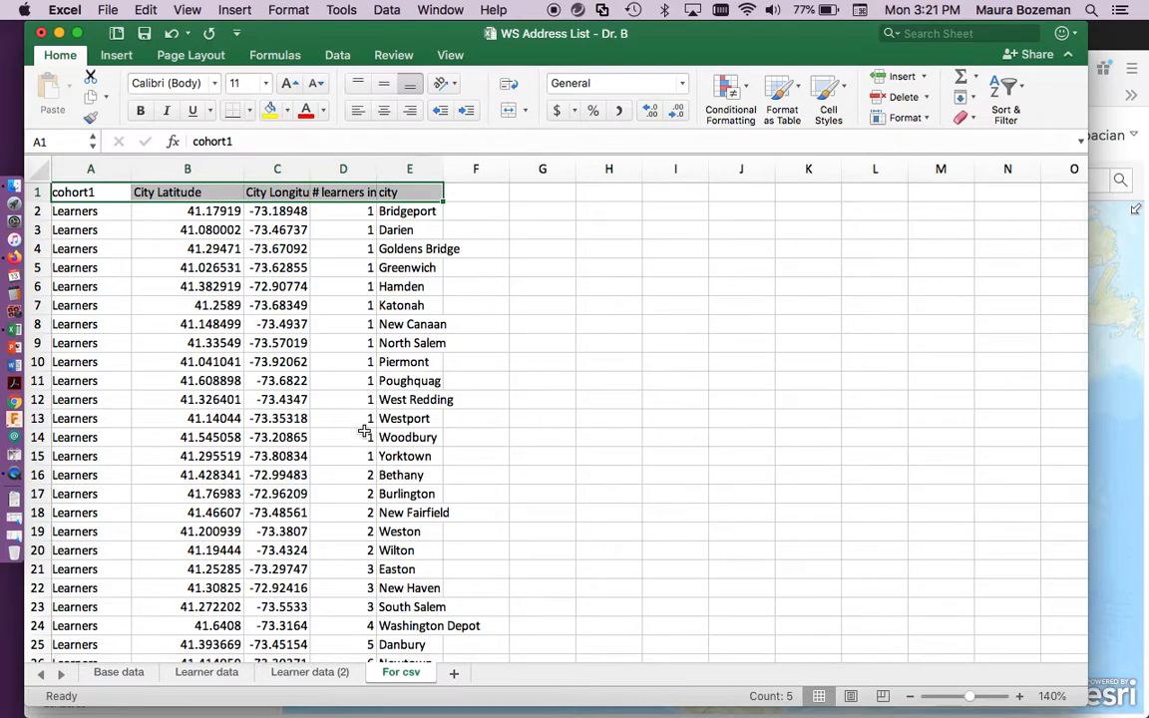
{"action": "scroll", "coordinate": [364, 431], "scroll_direction": "down", "scroll_amount": 13}
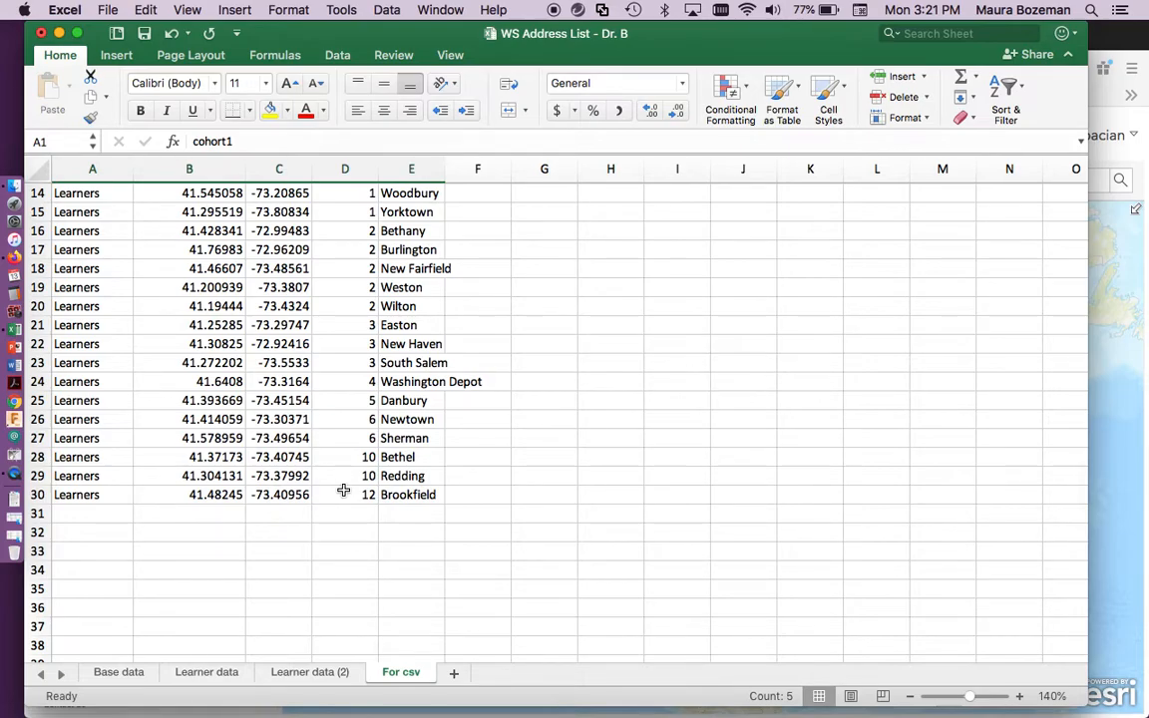
{"action": "scroll", "coordinate": [343, 491], "scroll_direction": "up", "scroll_amount": 13}
{"action": "left_click", "coordinate": [412, 211]}
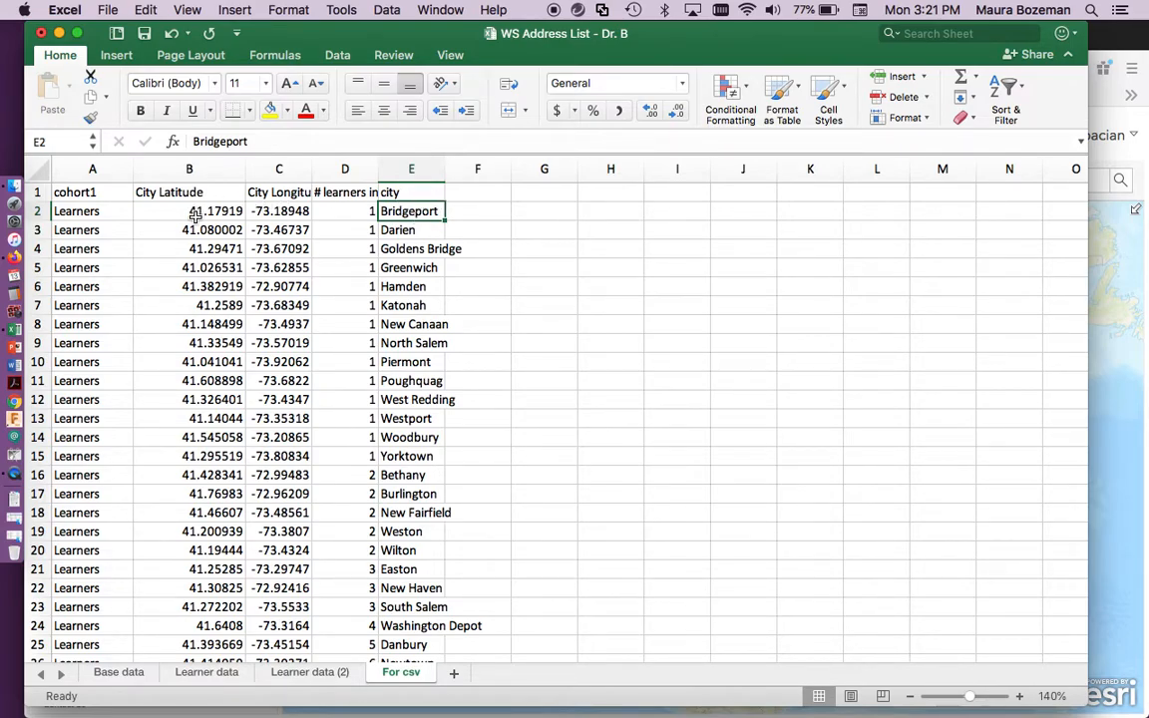
{"action": "left_click_drag", "start_coordinate": [196, 215], "coordinate": [280, 212]}
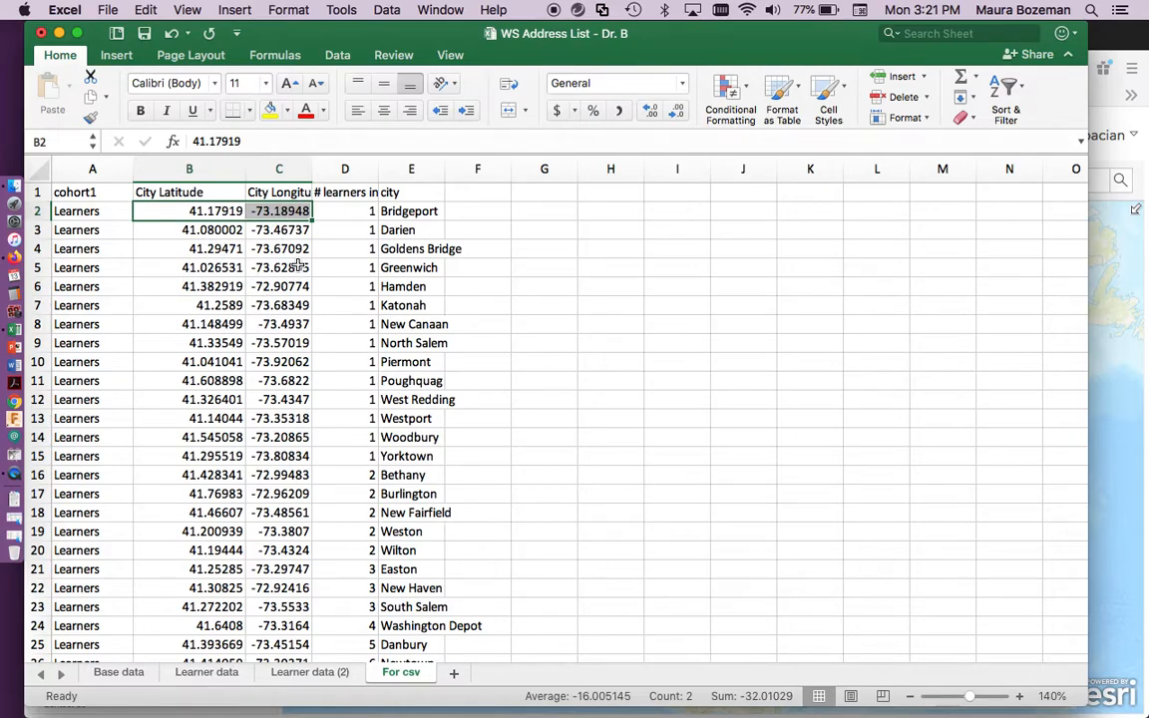
{"action": "scroll", "coordinate": [228, 591], "scroll_direction": "down", "scroll_amount": 3}
{"action": "scroll", "coordinate": [228, 593], "scroll_direction": "up", "scroll_amount": 3}
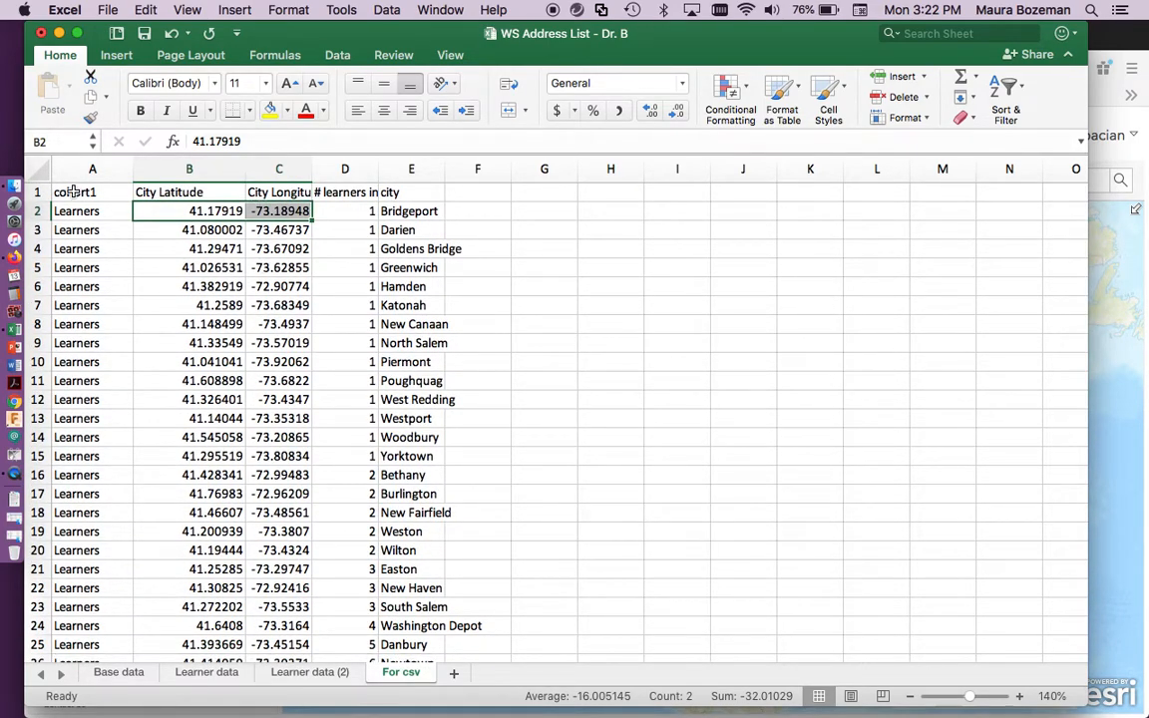
Step: Copy the whole learner table, A1:E30, from the cohort1 header through the Brookfield row on the For csv sheet
{"action": "left_click_drag", "start_coordinate": [100, 191], "coordinate": [396, 193]}
{"action": "scroll", "coordinate": [399, 297], "scroll_direction": "down", "scroll_amount": 3}
{"action": "scroll", "coordinate": [399, 297], "scroll_direction": "up", "scroll_amount": 3}
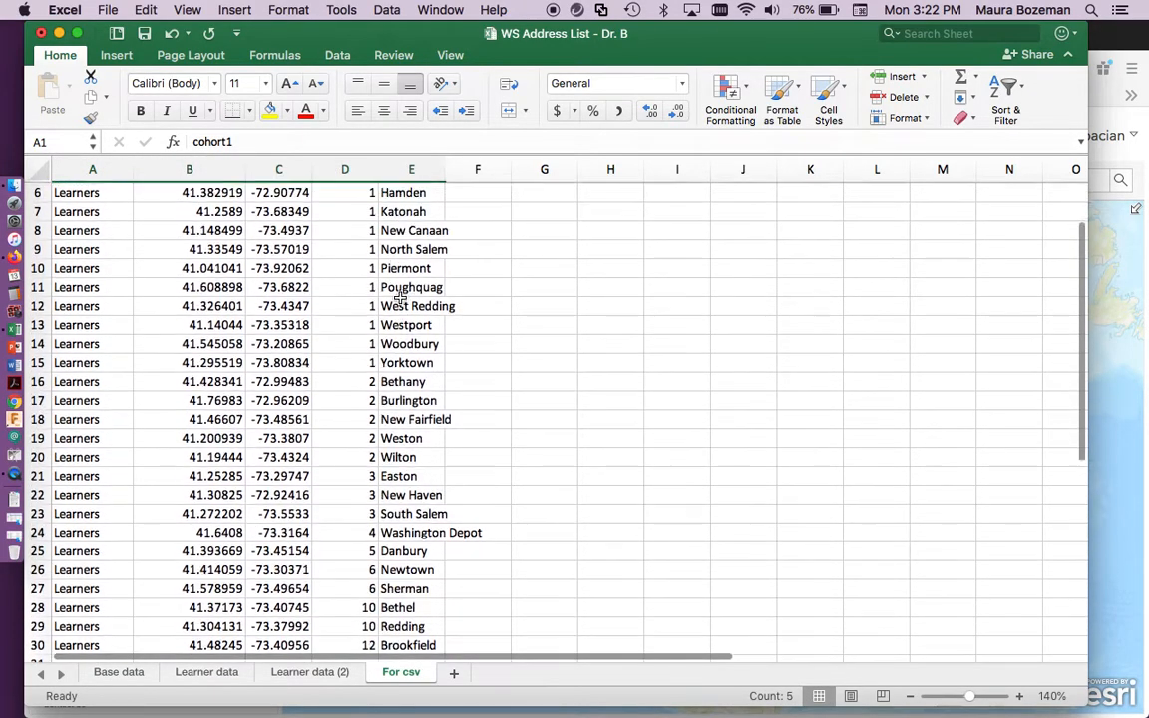
{"action": "scroll", "coordinate": [399, 297], "scroll_direction": "down", "scroll_amount": 6}
{"action": "scroll", "coordinate": [403, 349], "scroll_direction": "down", "scroll_amount": 2}
{"action": "left_click", "coordinate": [410, 403], "text": "shift"}
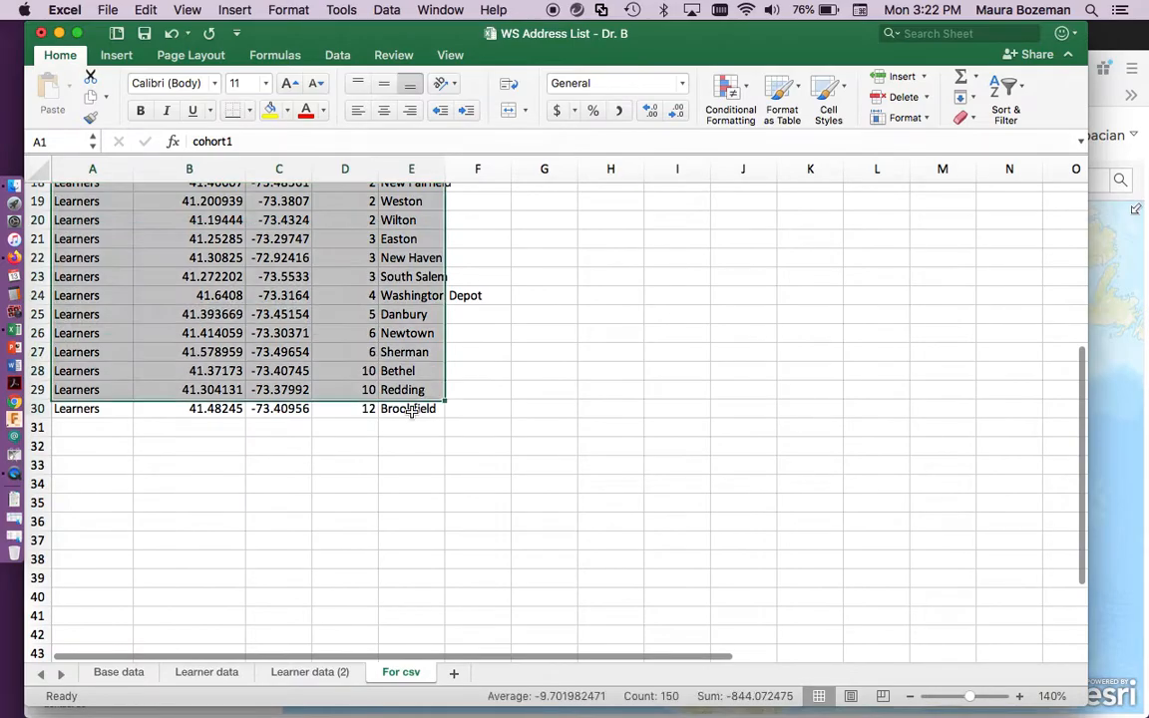
{"action": "key", "text": "super+c"}
{"action": "scroll", "coordinate": [410, 409], "scroll_direction": "up", "scroll_amount": 6}
Step: Switch to Google Sheets in Firefox, create a blank spreadsheet and paste the copied learner table starting at cell A1
{"action": "key", "text": "super+Tab"}
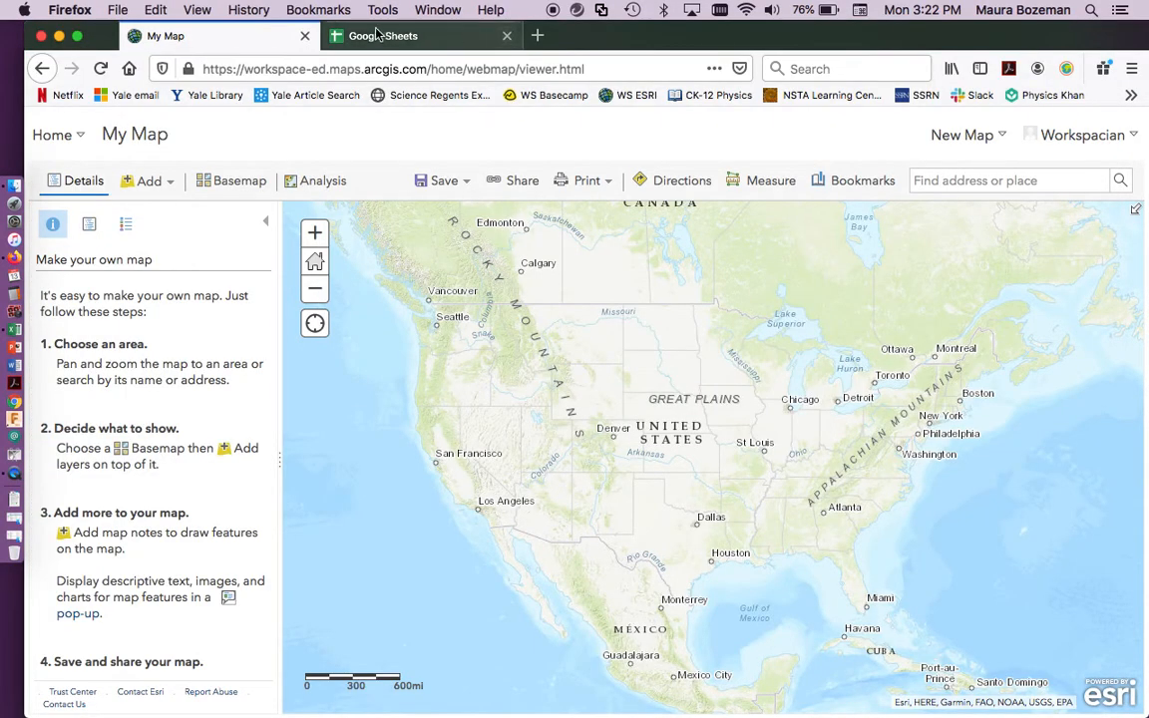
{"action": "left_click", "coordinate": [379, 36]}
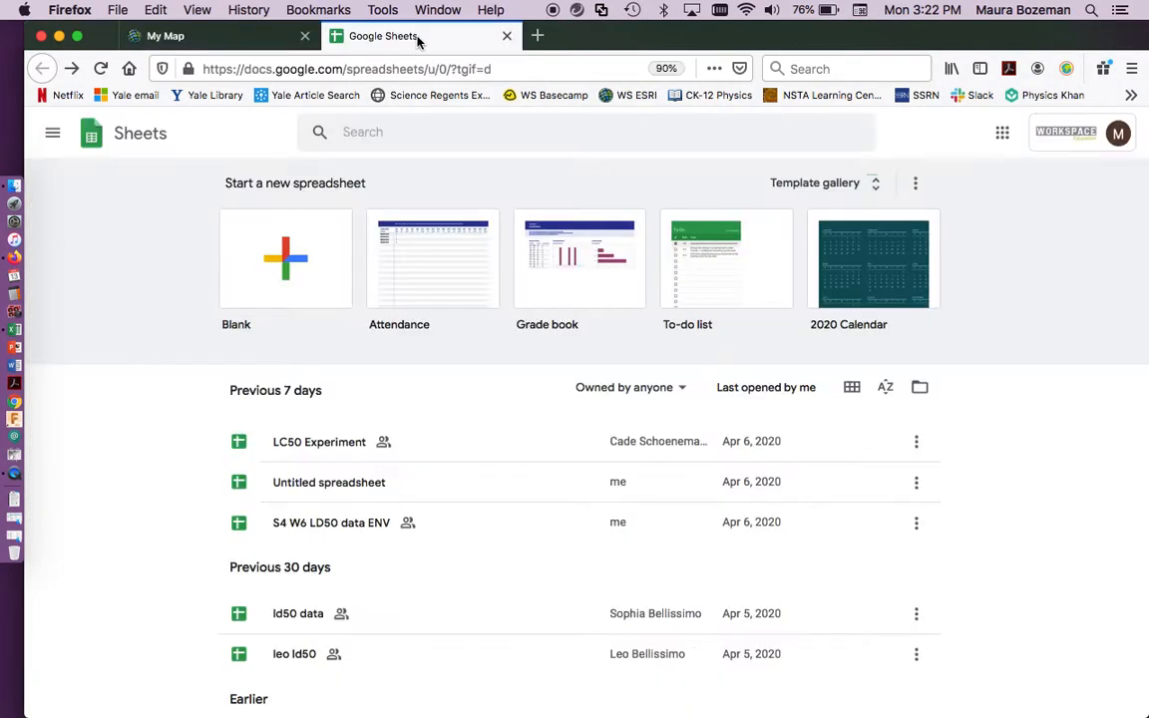
{"action": "left_click", "coordinate": [295, 269]}
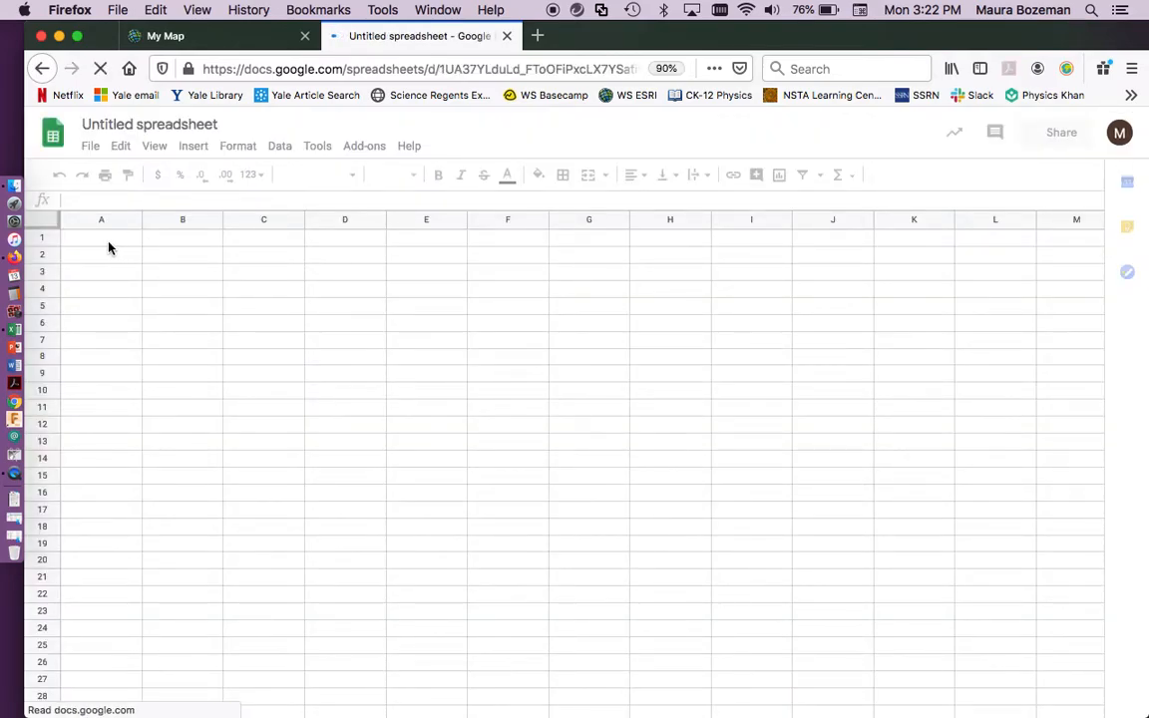
{"action": "key", "text": "super+v"}
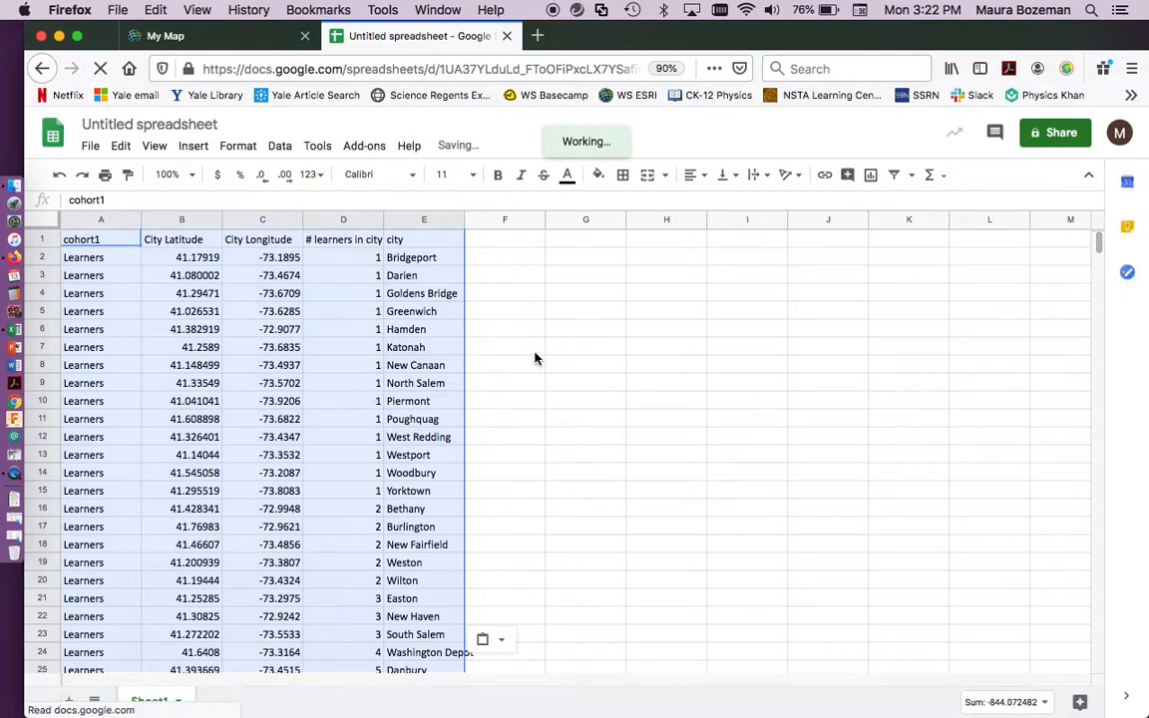
{"action": "left_click", "coordinate": [505, 348]}
{"action": "scroll", "coordinate": [327, 499], "scroll_direction": "down", "scroll_amount": 2}
{"action": "scroll", "coordinate": [327, 499], "scroll_direction": "down", "scroll_amount": 1}
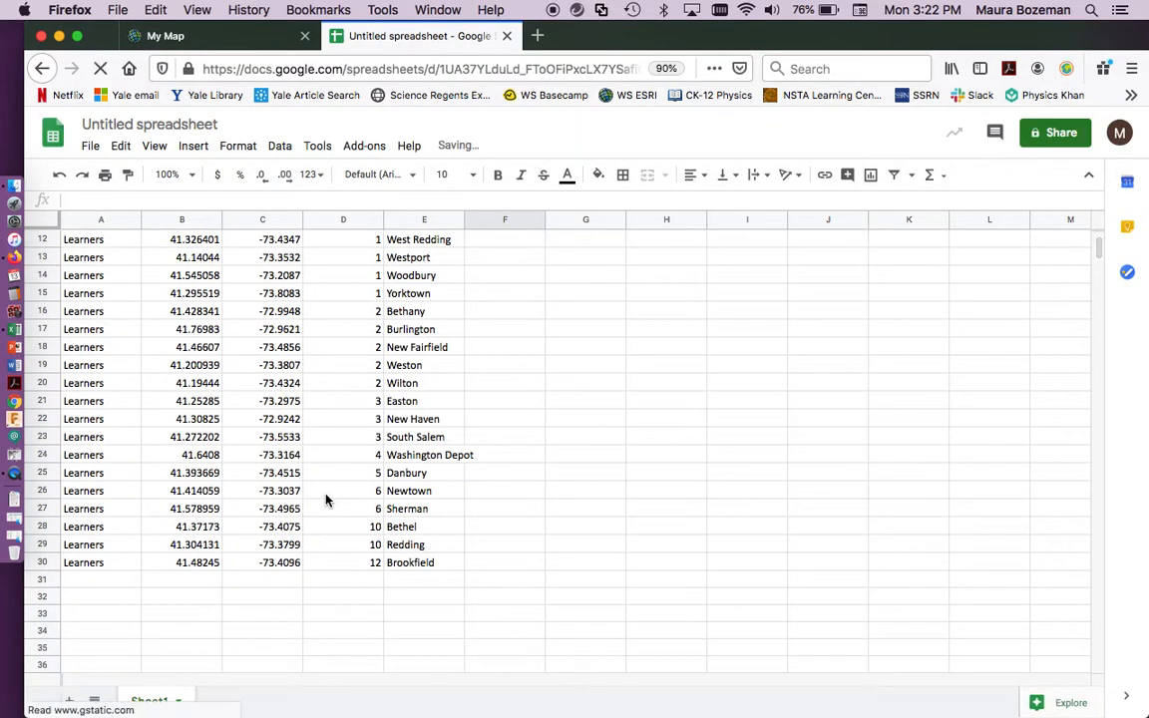
{"action": "scroll", "coordinate": [327, 499], "scroll_direction": "up", "scroll_amount": 2}
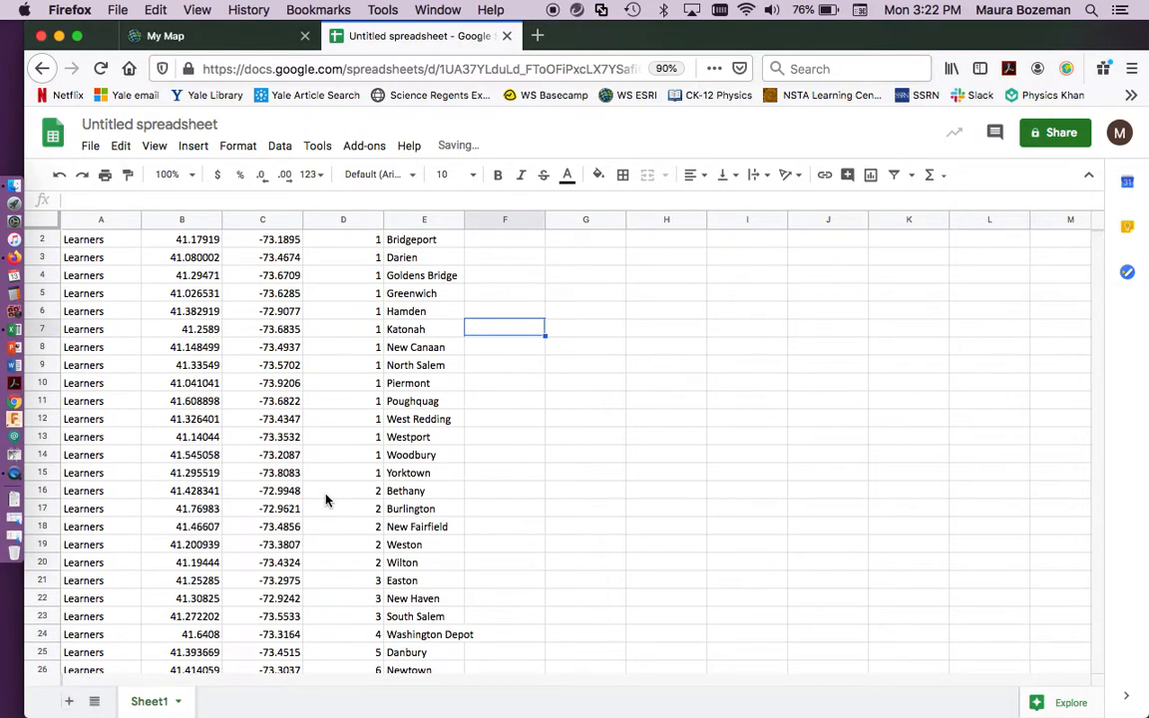
Step: Rename the untitled spreadsheet as WS learners 2020
{"action": "left_click", "coordinate": [115, 122]}
{"action": "type", "text": "WS le"}
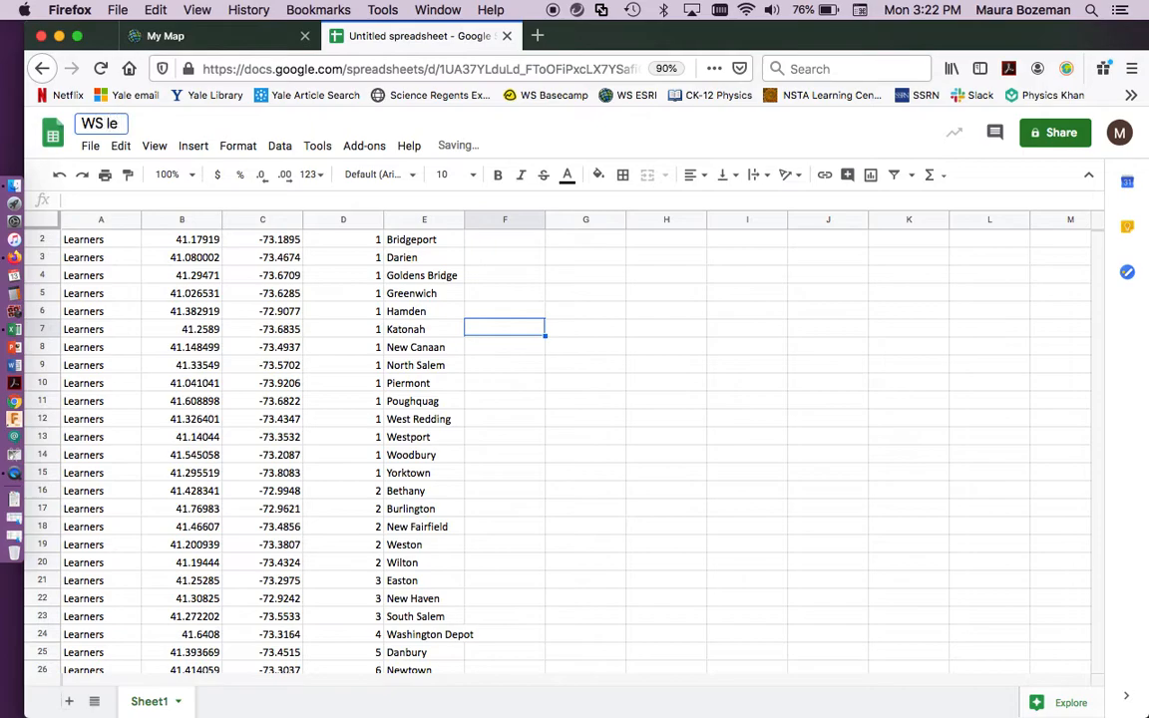
{"action": "type", "text": "arners 2020"}
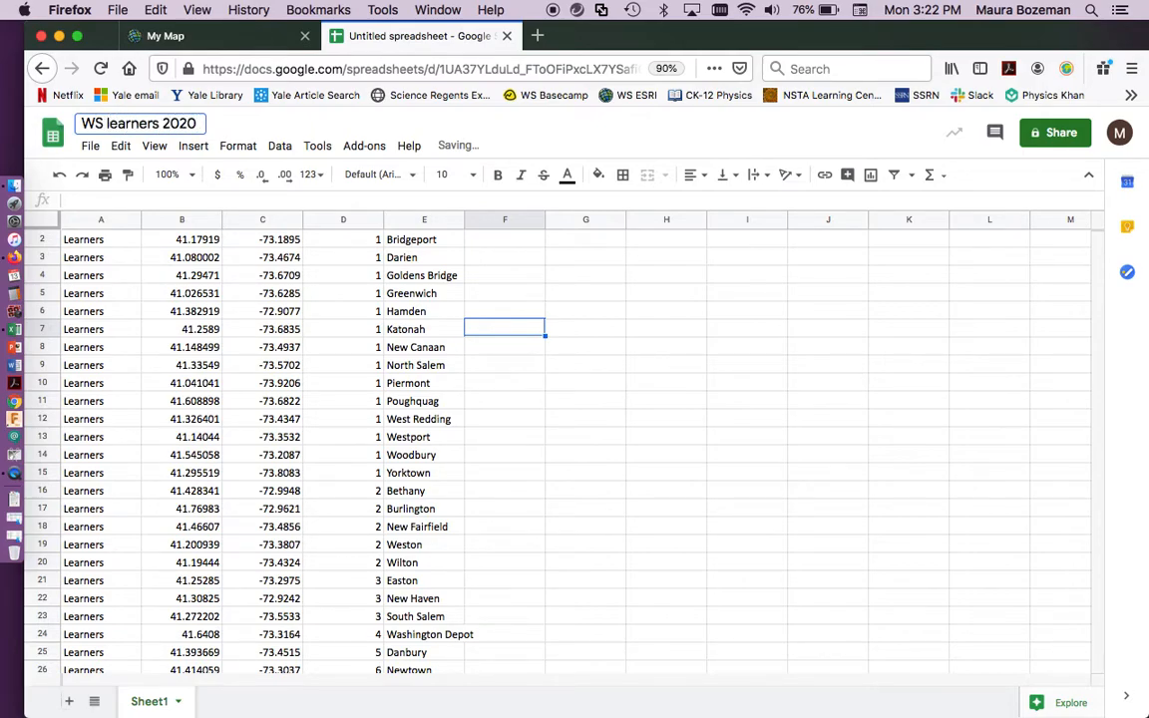
{"action": "key", "text": "Return"}
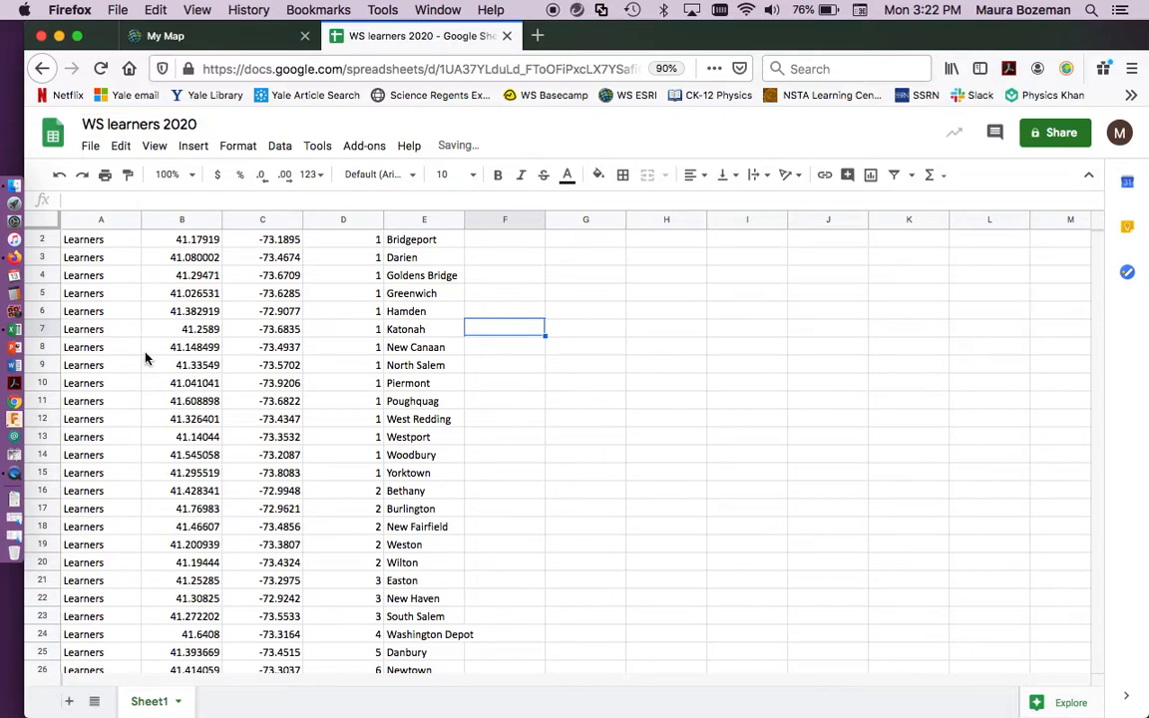
Step: Download the current sheet as a comma-separated values file and open it with Microsoft Excel
{"action": "left_click", "coordinate": [89, 146]}
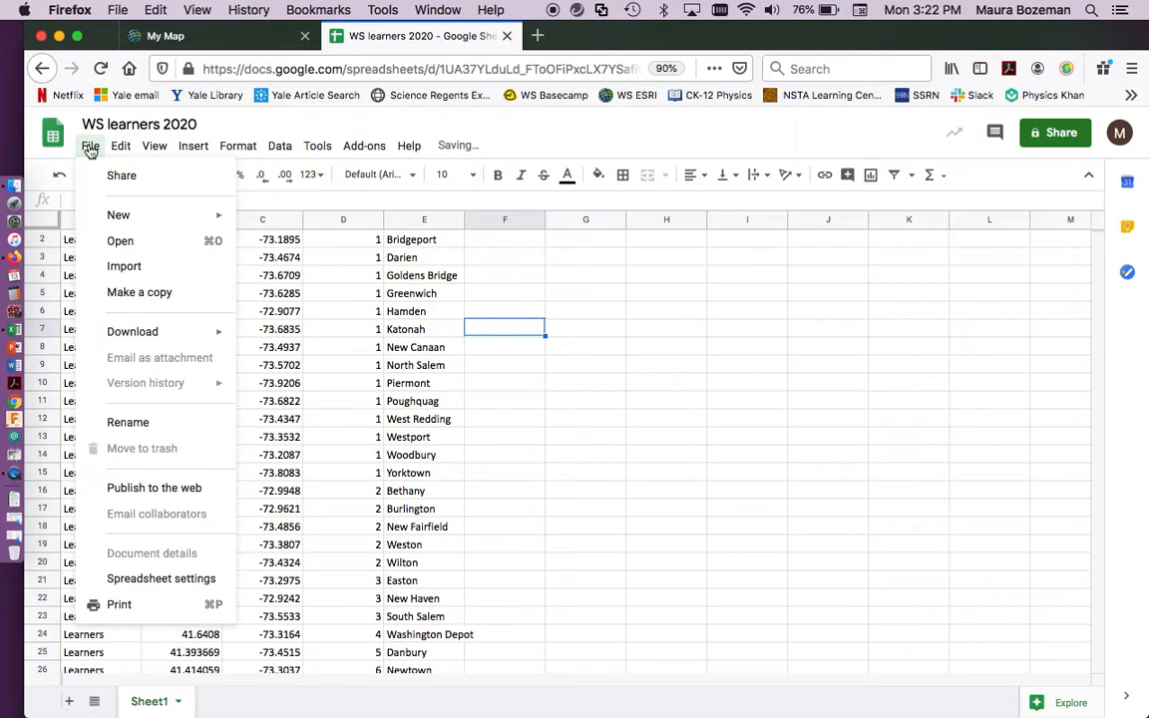
{"action": "mouse_move", "coordinate": [156, 333]}
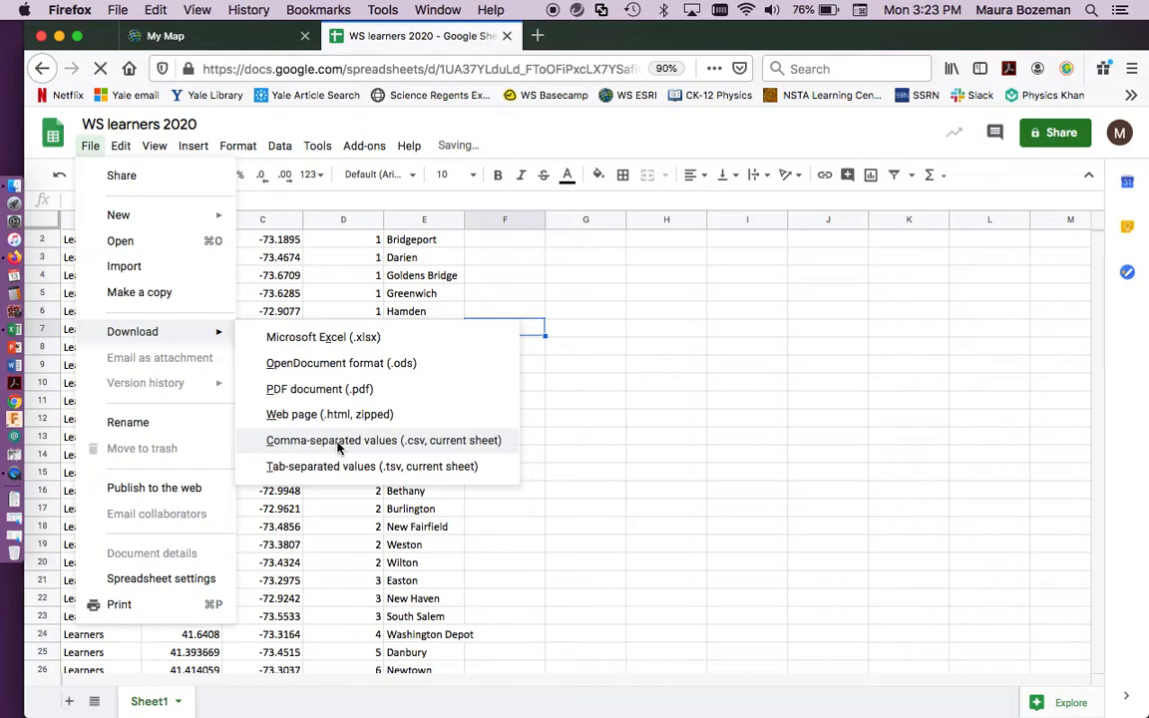
{"action": "left_click", "coordinate": [337, 446]}
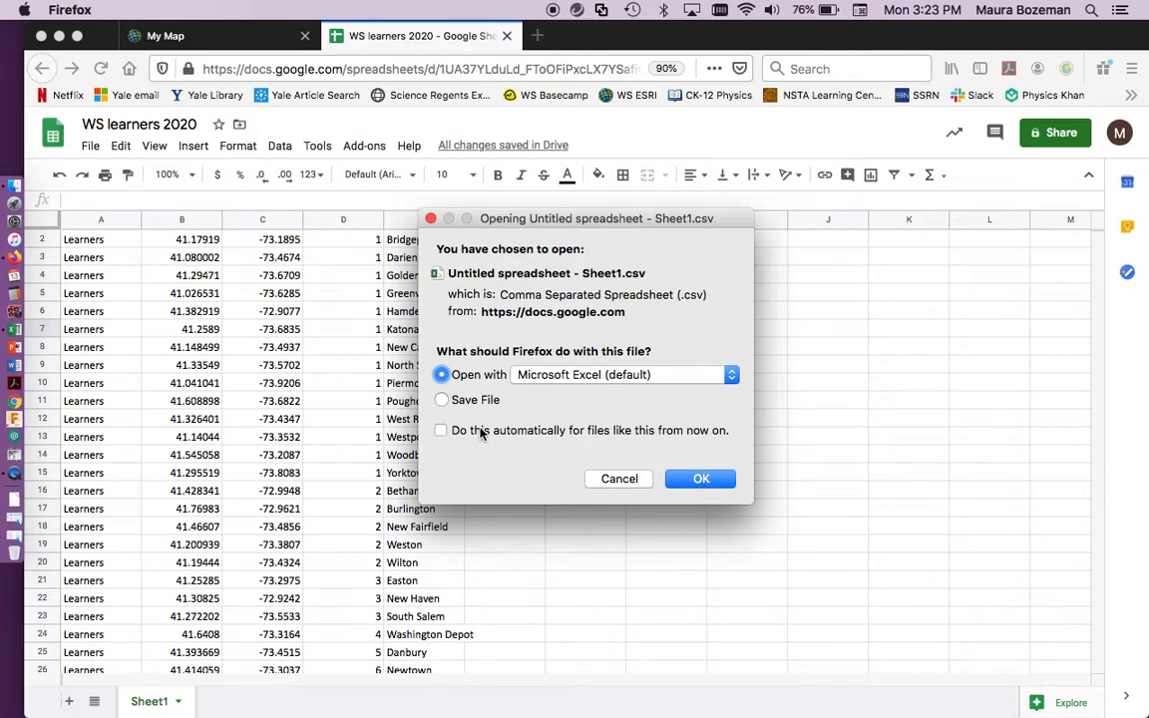
{"action": "left_click", "coordinate": [642, 402]}
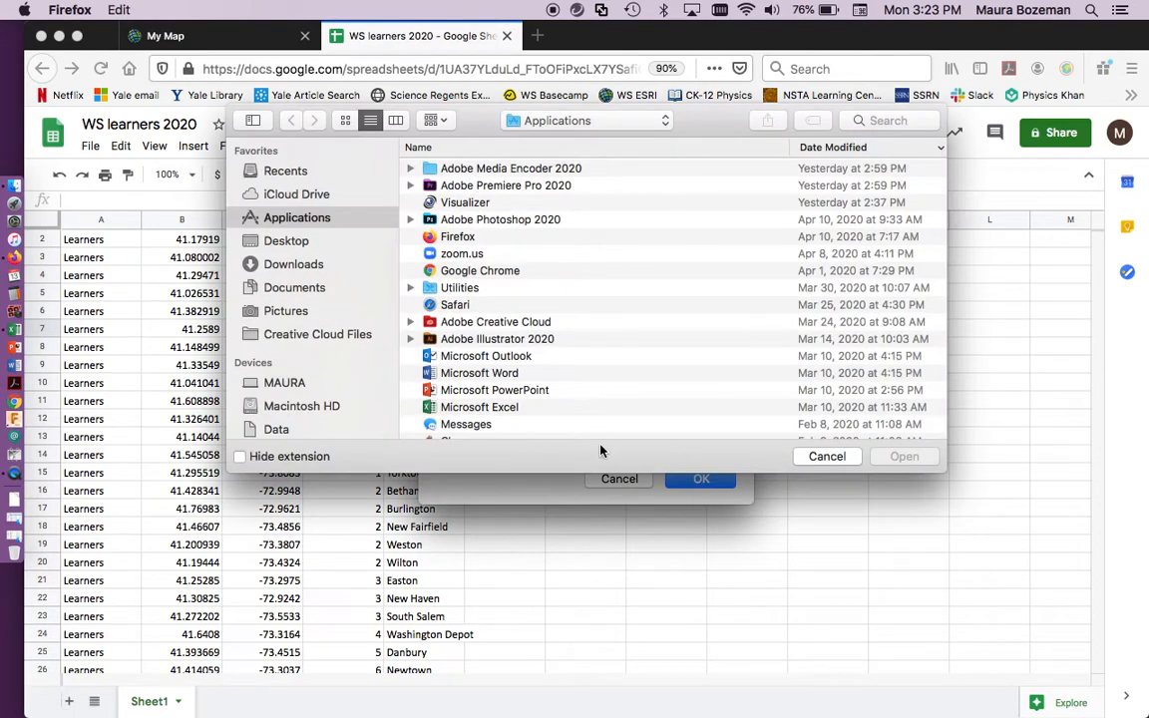
{"action": "left_click", "coordinate": [827, 456]}
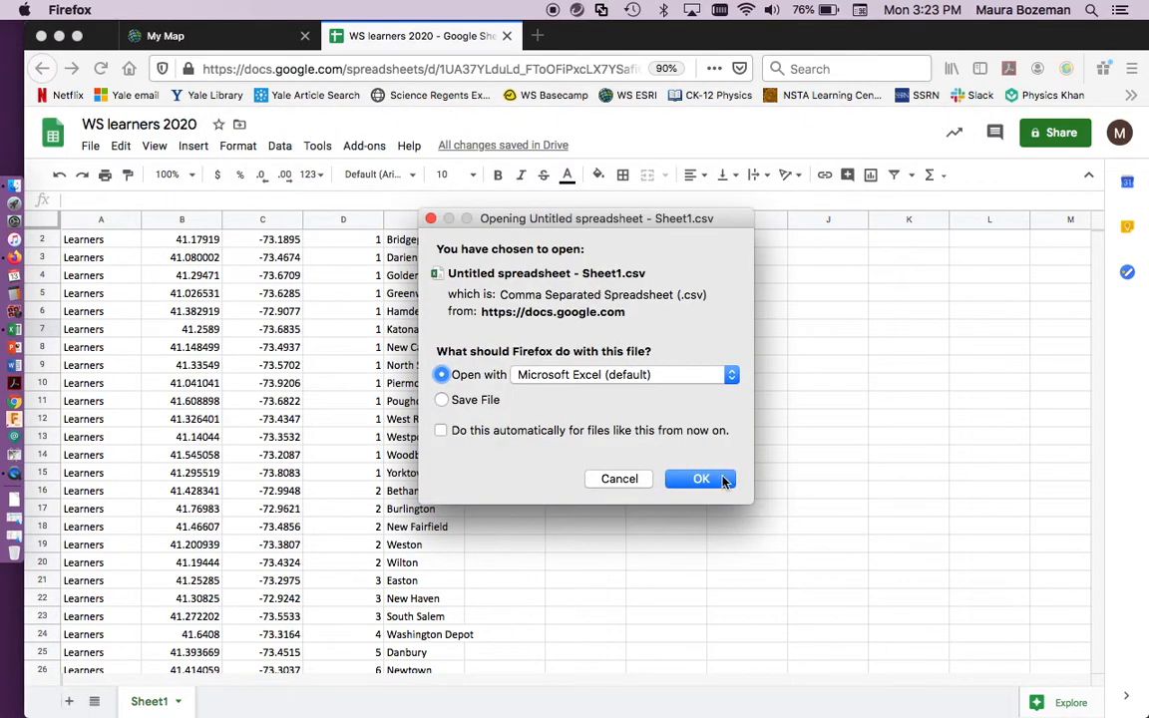
{"action": "left_click", "coordinate": [701, 478]}
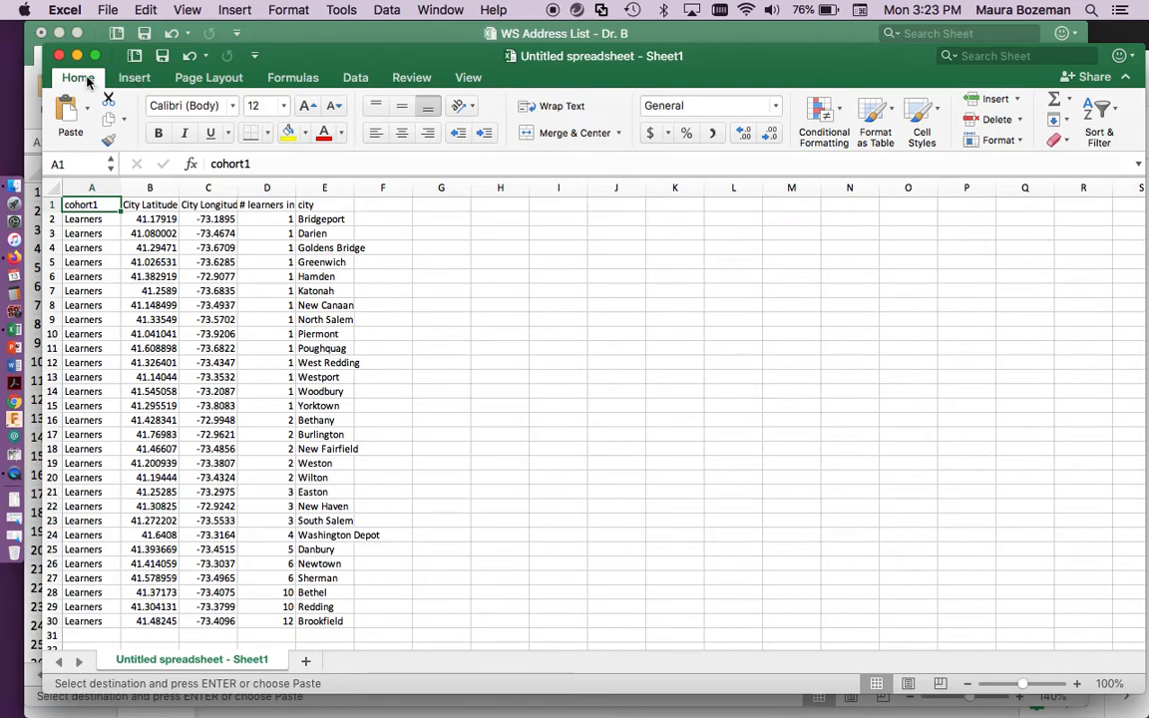
Step: Save the downloaded sheet to the Desktop as WS Learners 2020, keeping the Comma Separated Values (.csv) format
{"action": "left_click", "coordinate": [107, 9]}
{"action": "left_click", "coordinate": [139, 145]}
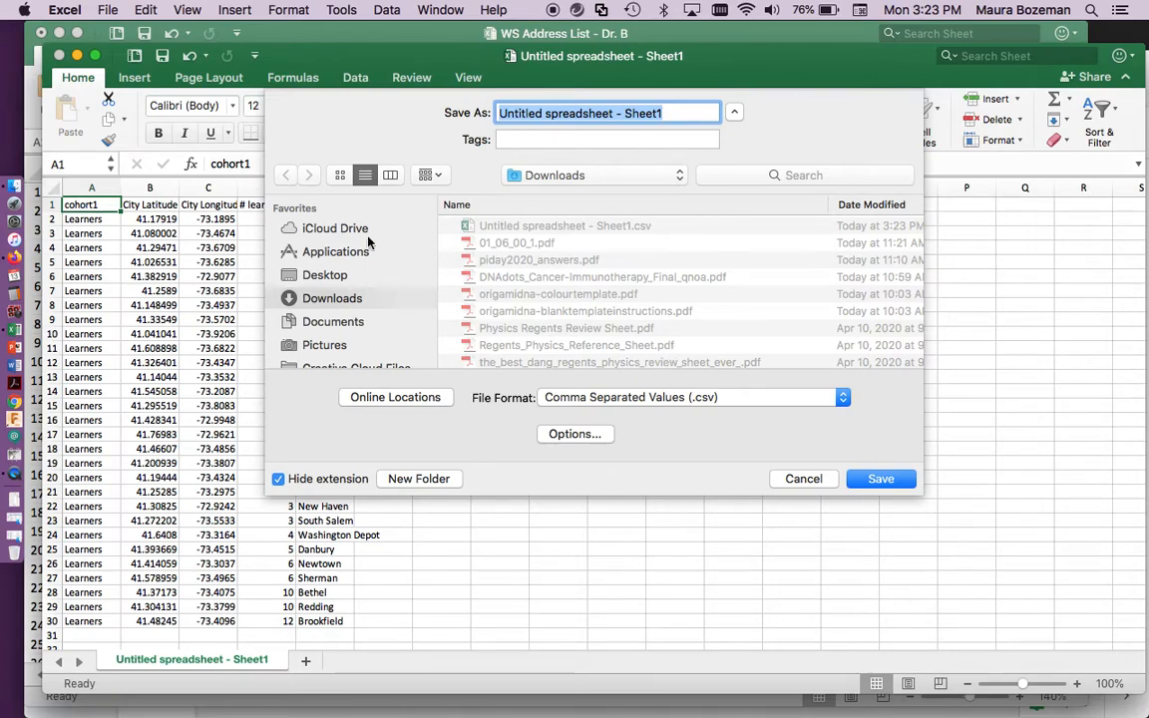
{"action": "left_click", "coordinate": [326, 275]}
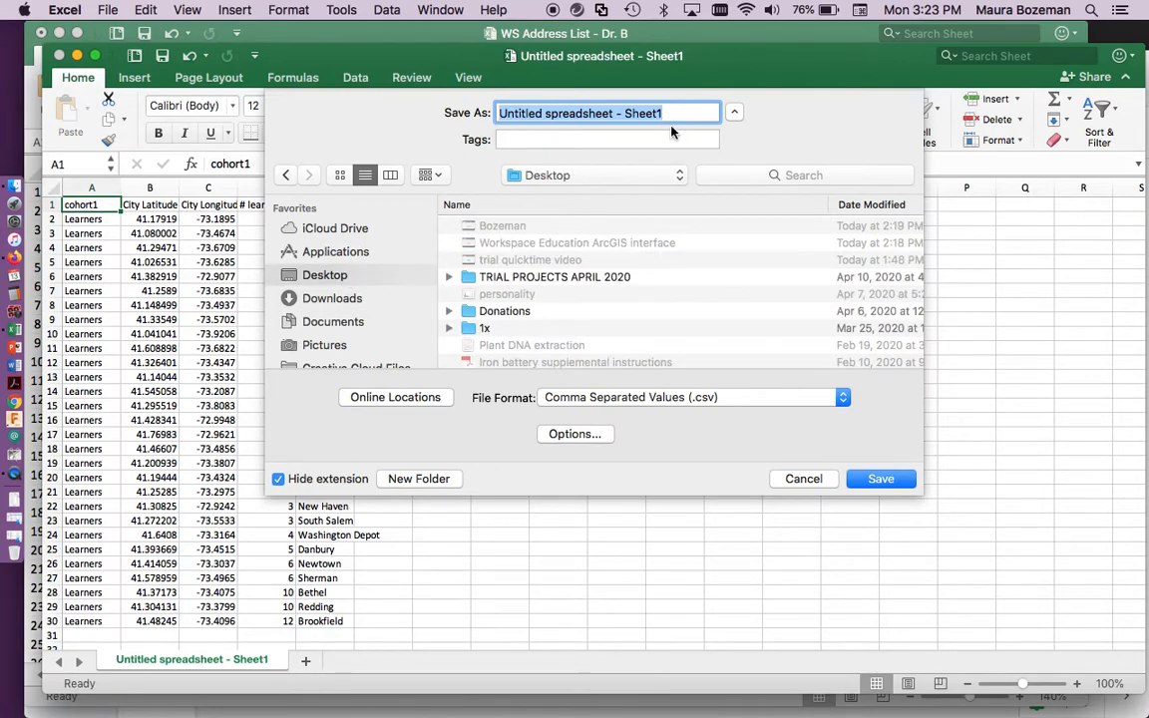
{"action": "type", "text": "WS Learn"}
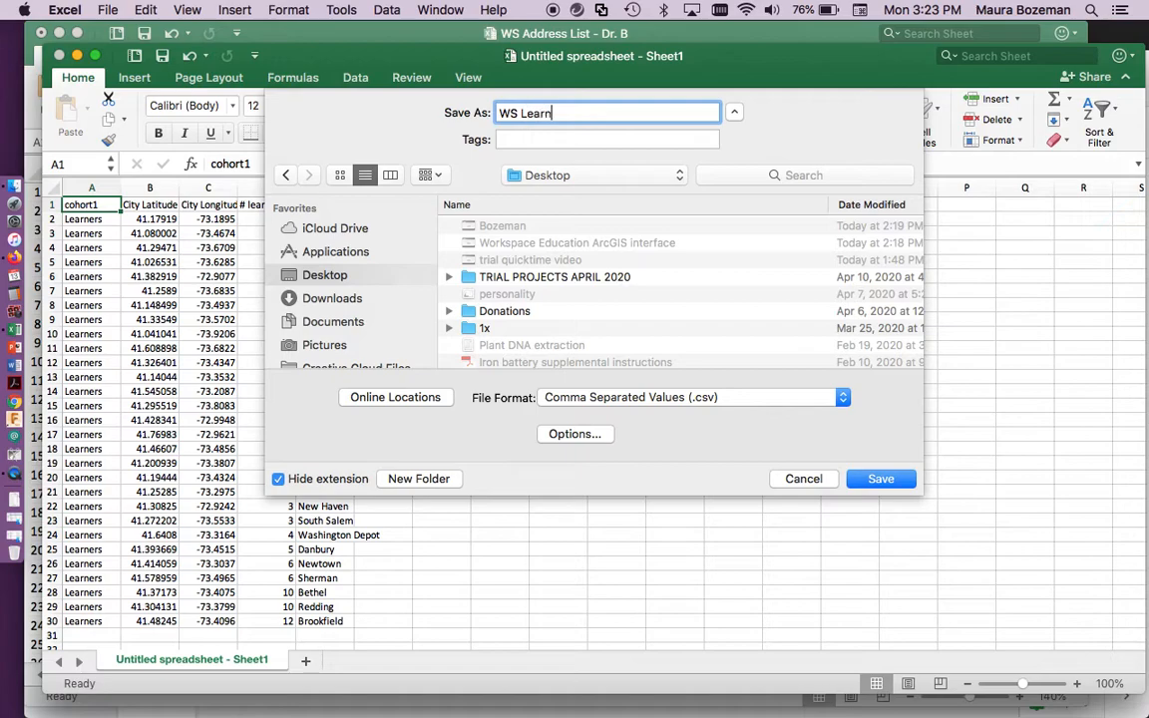
{"action": "type", "text": "ers 2020"}
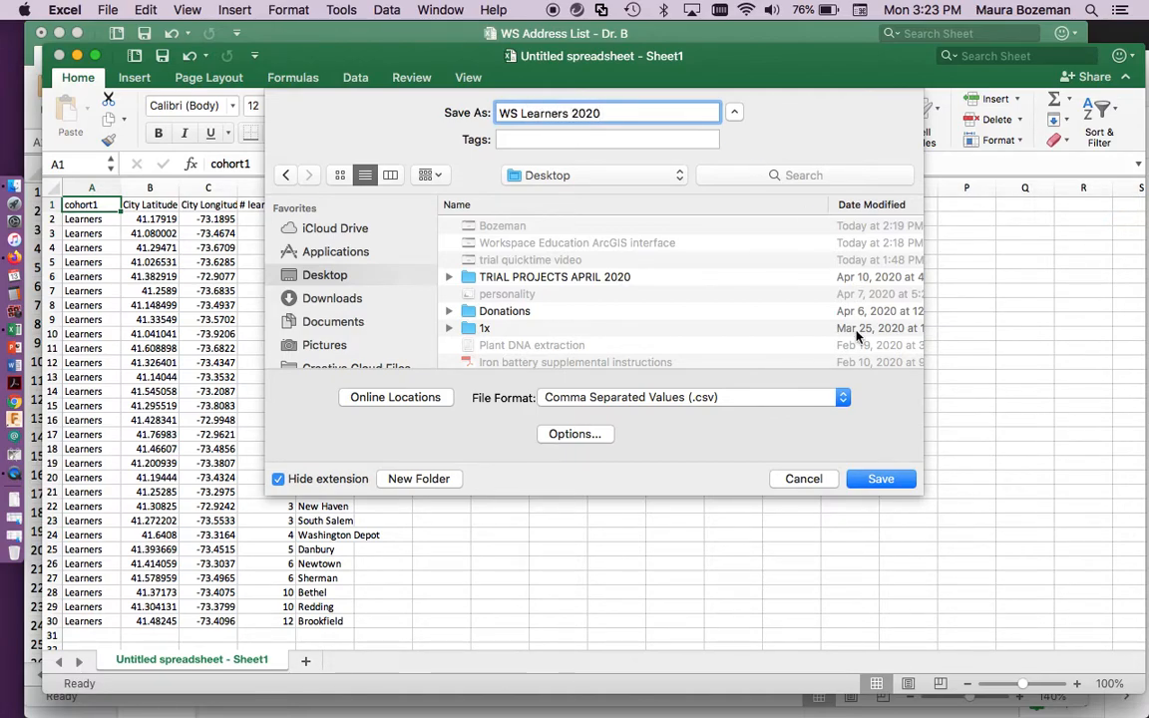
{"action": "left_click", "coordinate": [879, 481]}
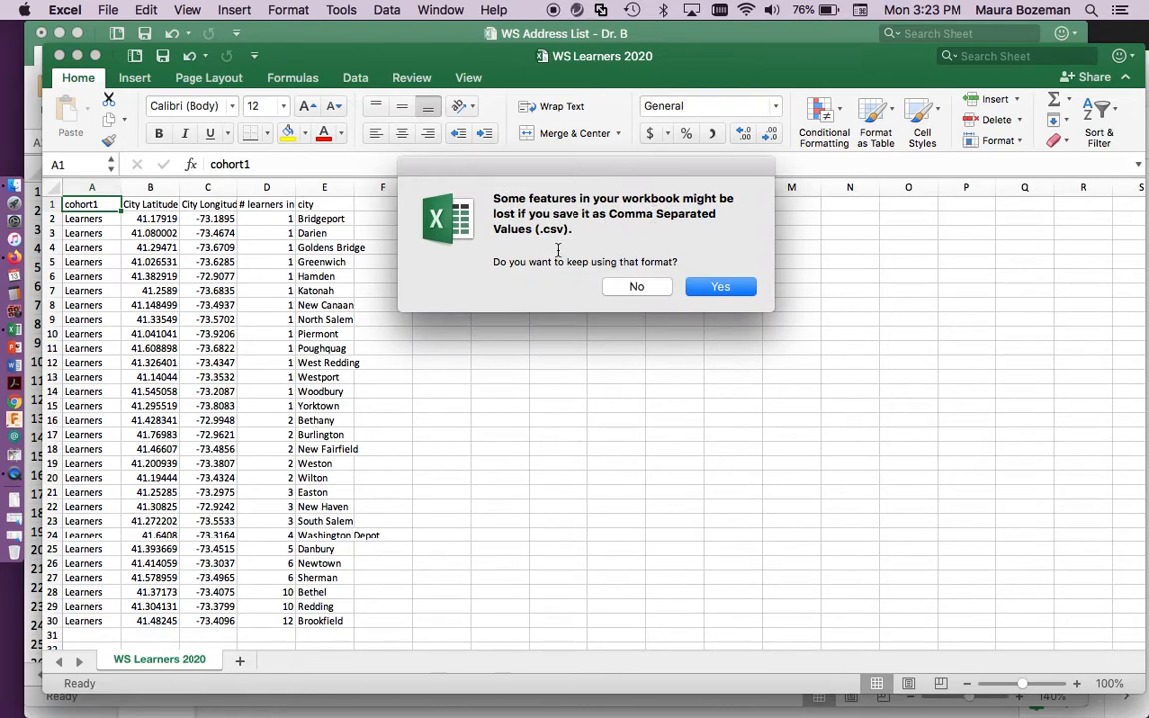
{"action": "left_click", "coordinate": [712, 288]}
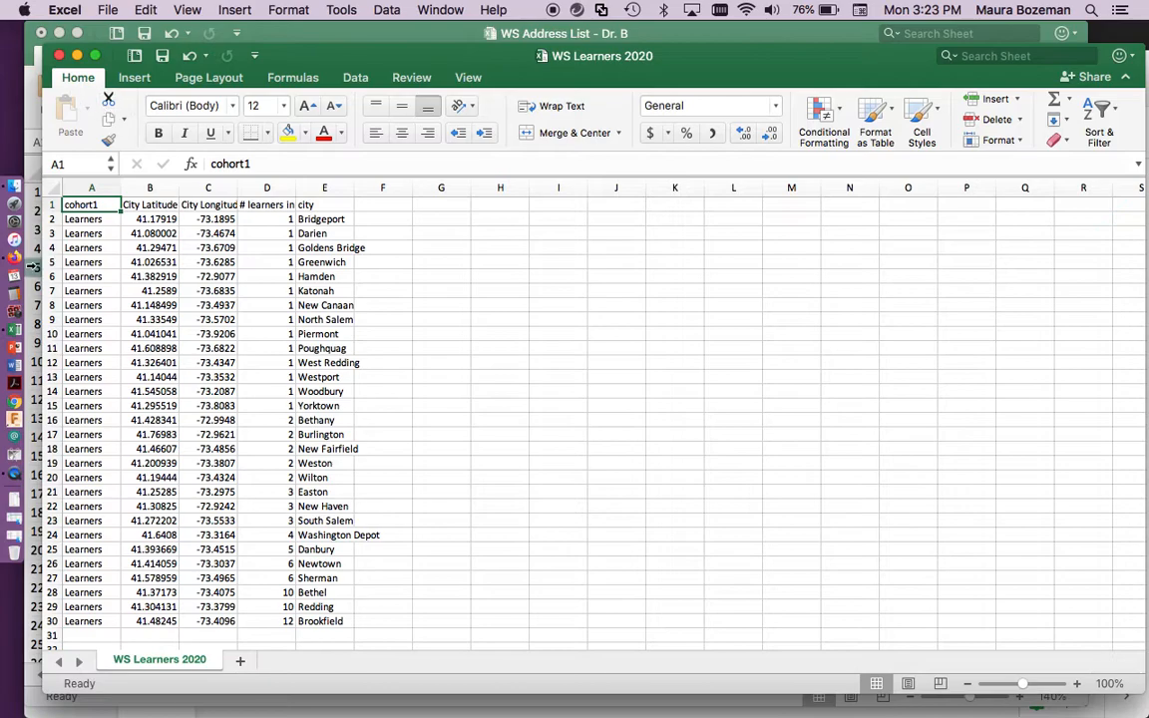
Step: Close the WS Learners 2020 file and the address list workbook, saving the changes to the address list
{"action": "left_click", "coordinate": [59, 54]}
{"action": "left_click", "coordinate": [41, 33]}
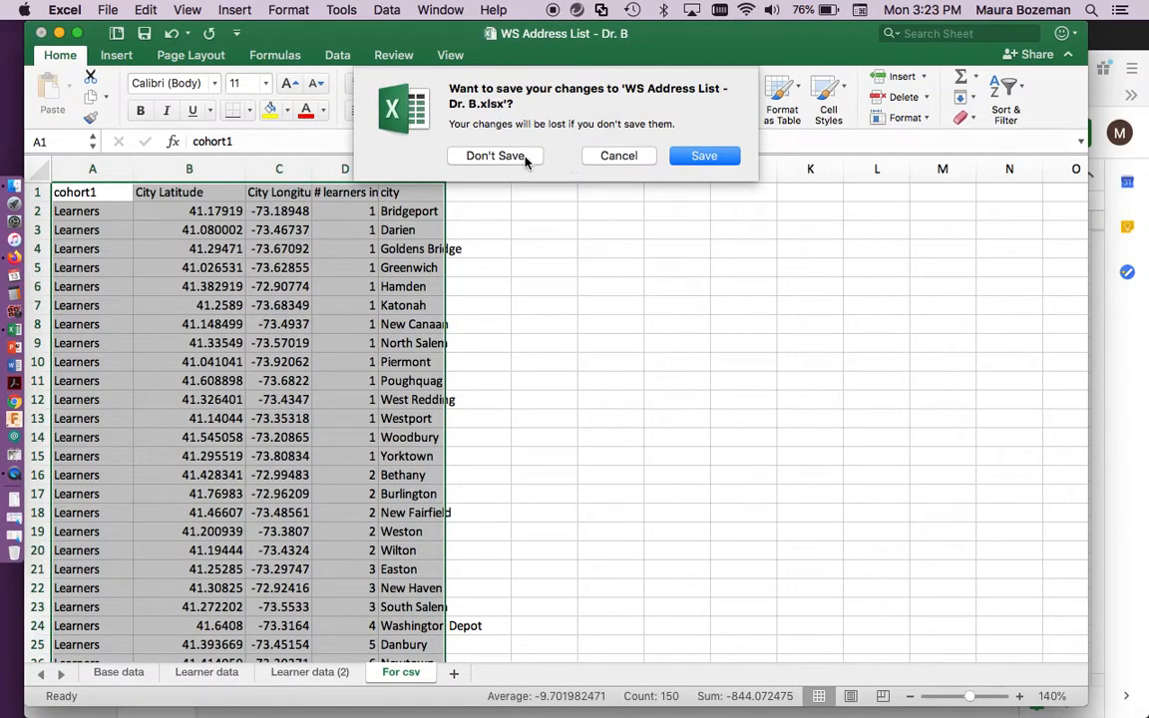
{"action": "left_click", "coordinate": [720, 156]}
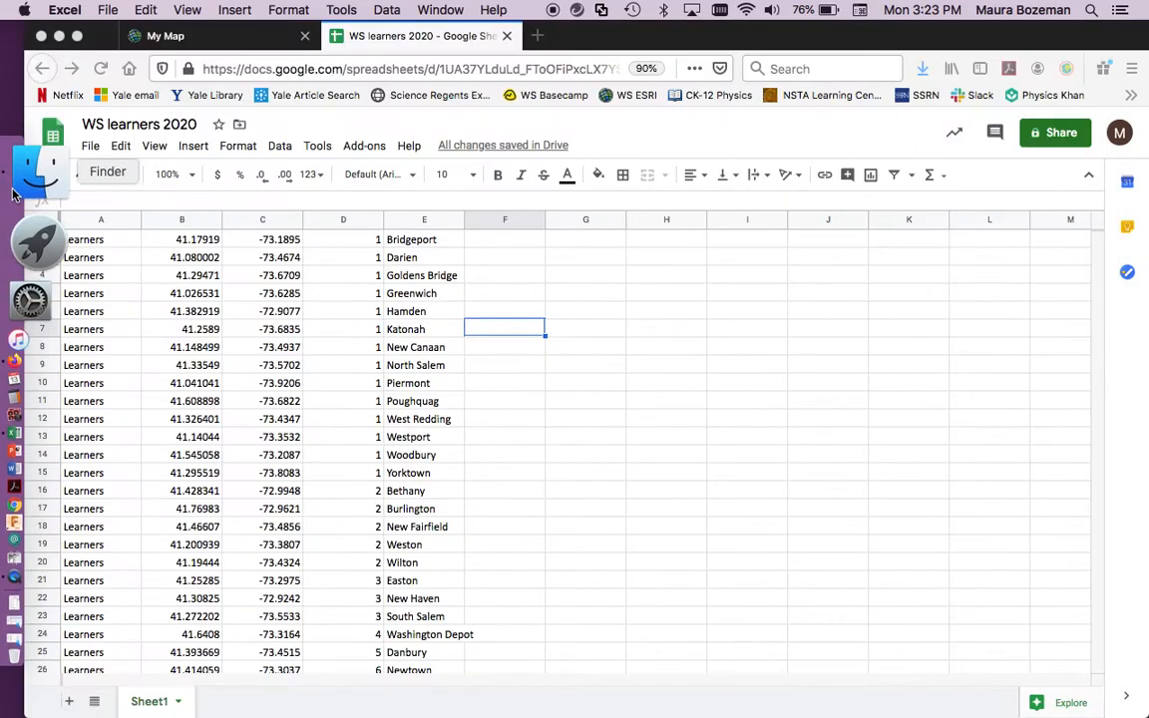
Step: Switch to Finder, open WS Learners 2020 from the Desktop to check its contents in Excel, and quit Excel
{"action": "left_click", "coordinate": [35, 186]}
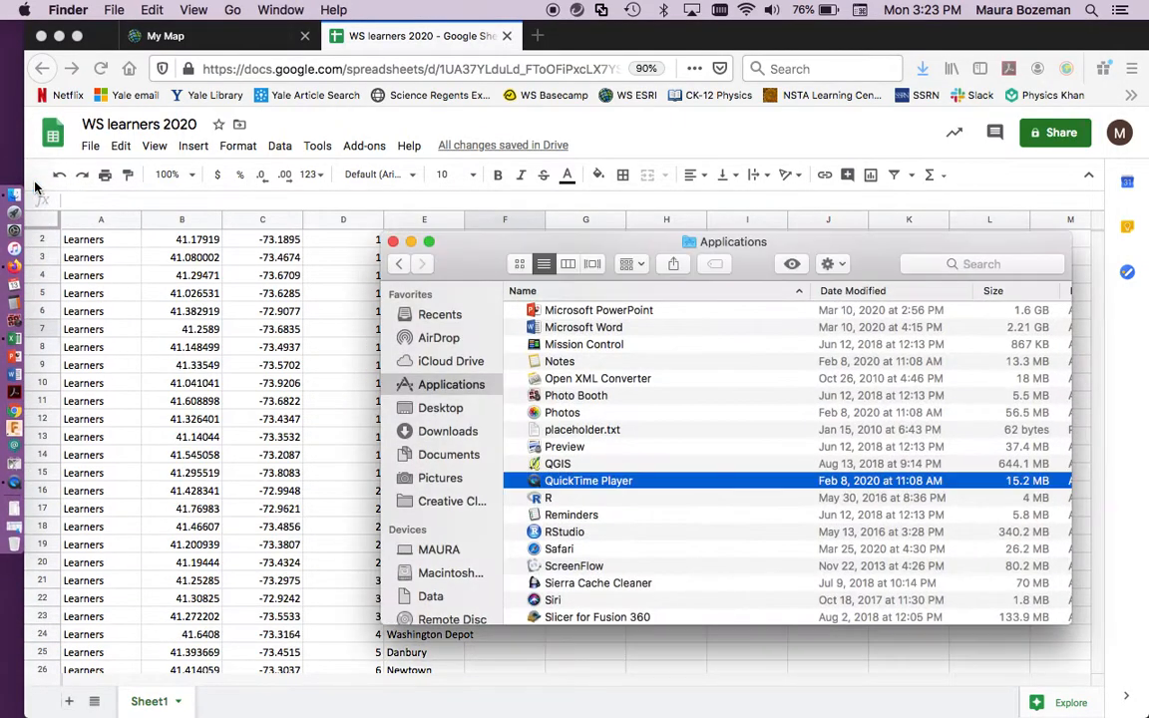
{"action": "left_click", "coordinate": [441, 408]}
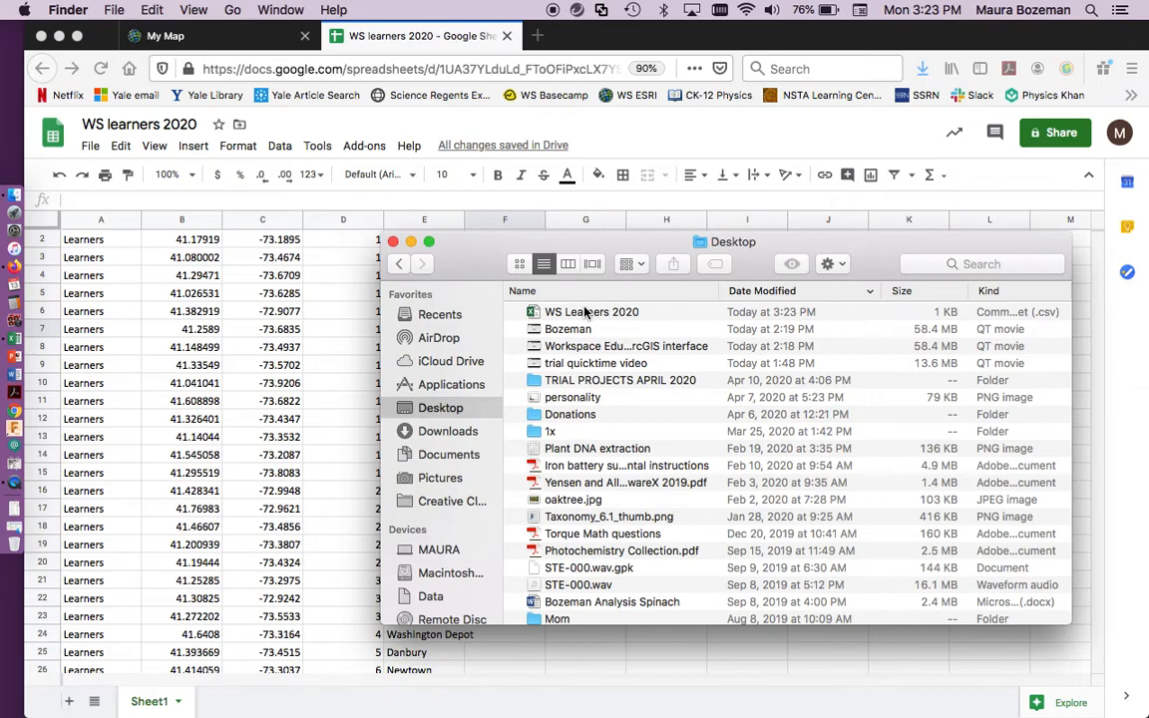
{"action": "double_click", "coordinate": [579, 314]}
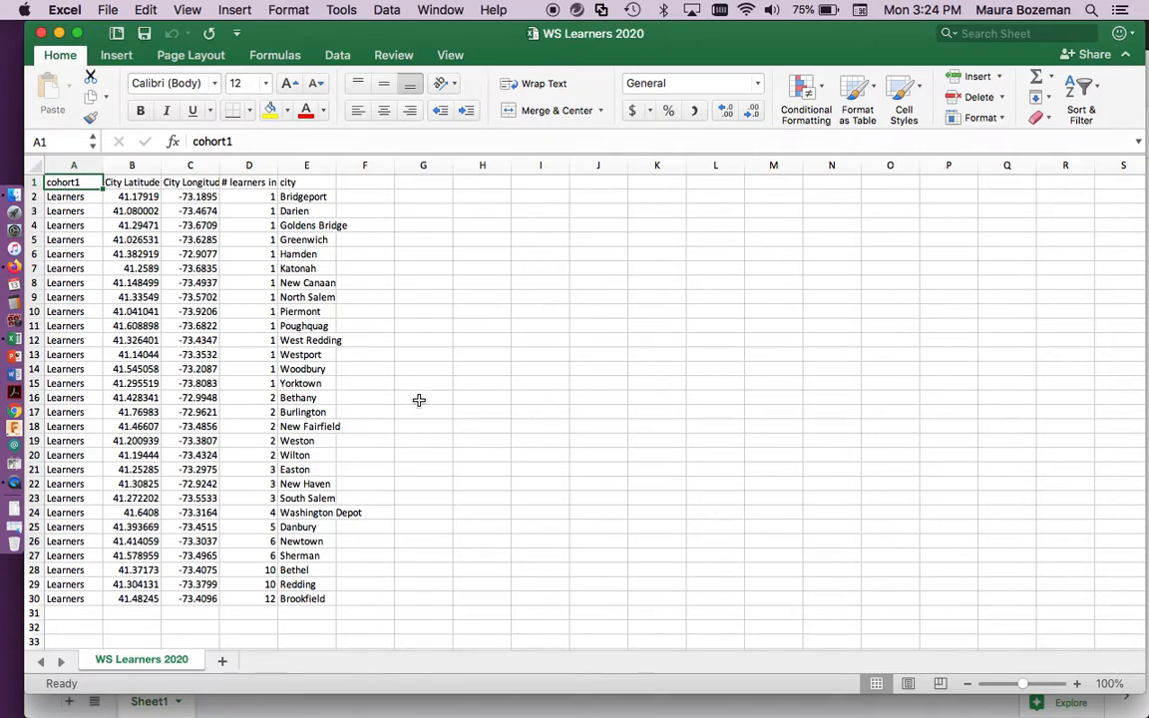
{"action": "key", "text": "super+q"}
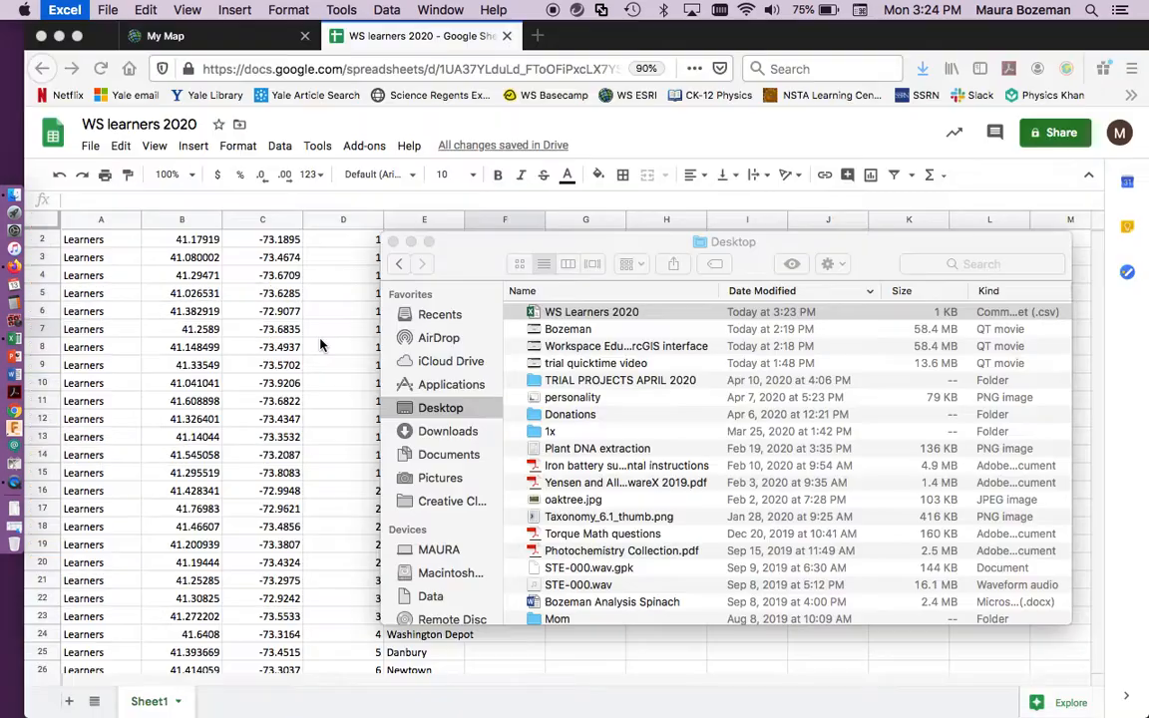
Step: Switch to My Map in Firefox and import WS Learners 2020.csv from the Desktop as a layer from file
{"action": "left_click", "coordinate": [219, 36]}
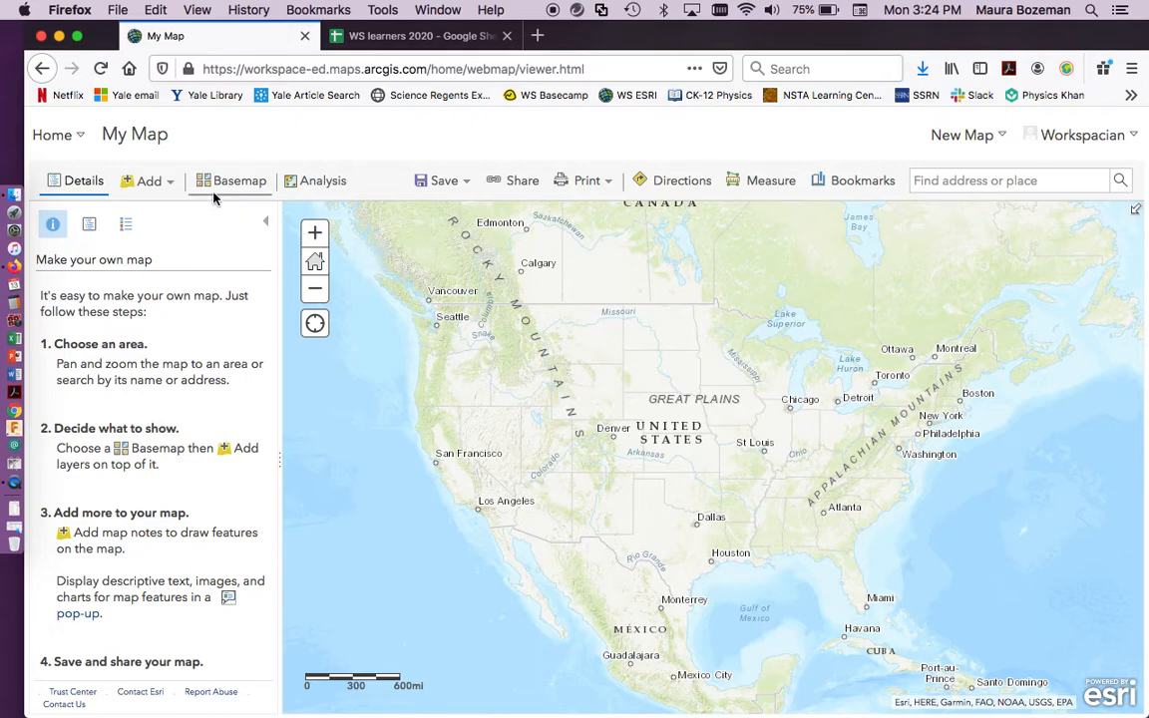
{"action": "left_click", "coordinate": [167, 183]}
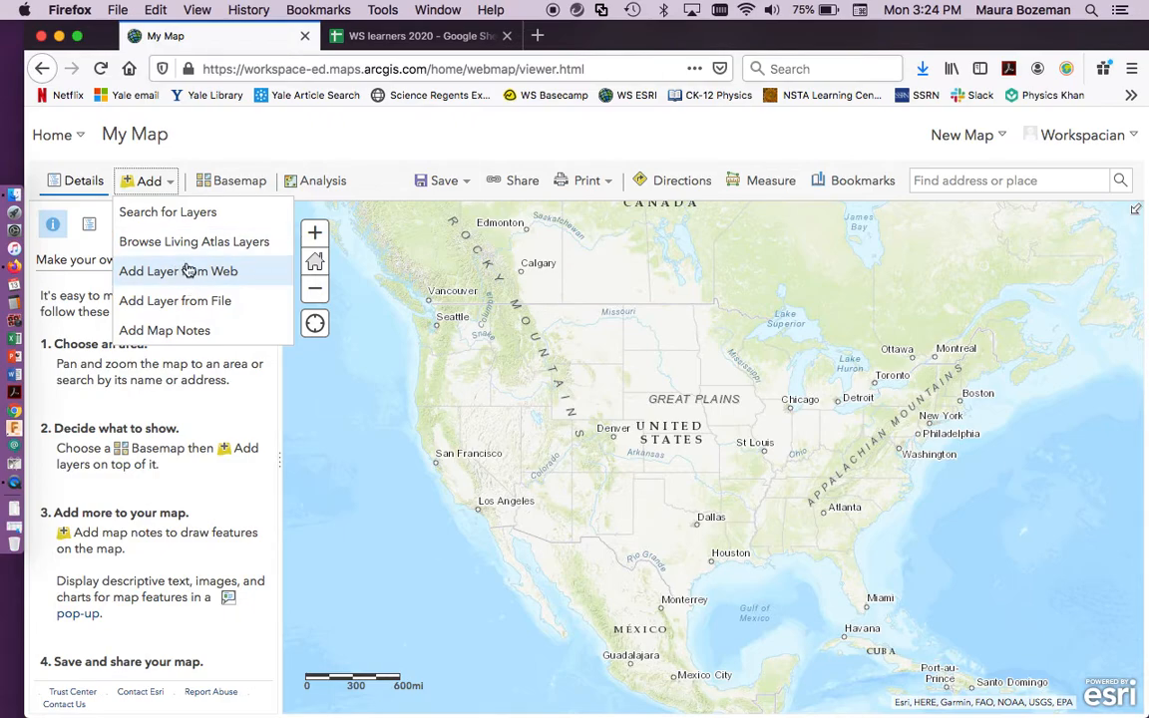
{"action": "left_click", "coordinate": [166, 183]}
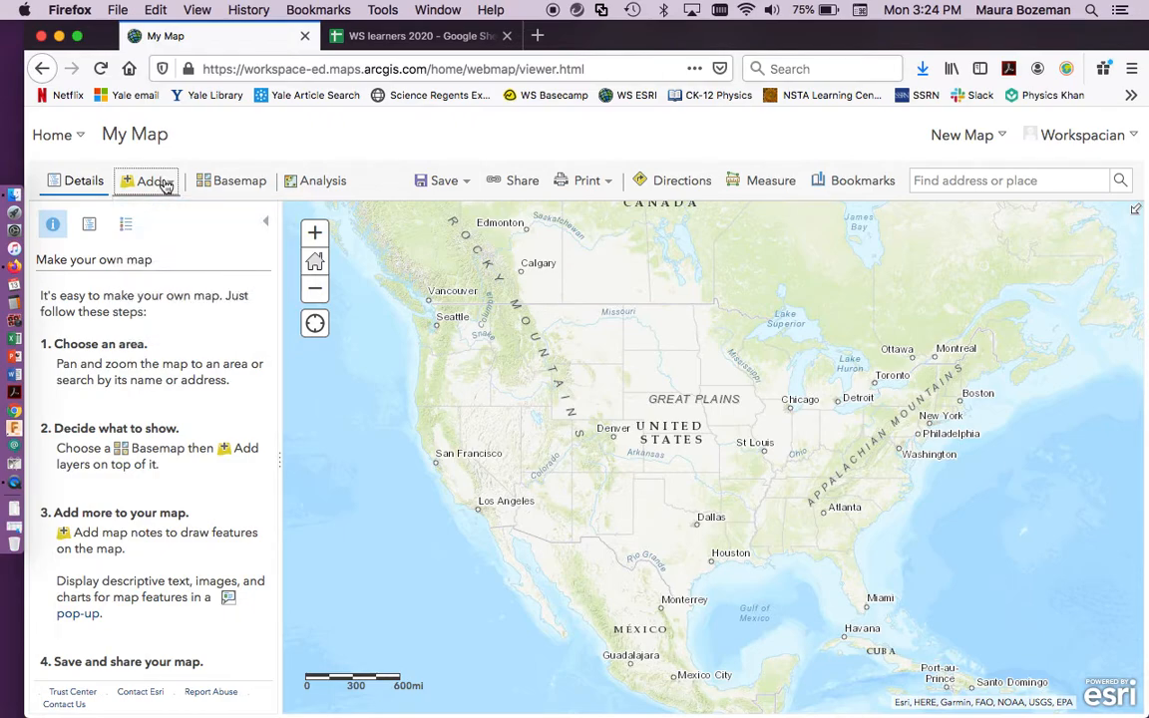
{"action": "left_click", "coordinate": [166, 183]}
{"action": "left_click", "coordinate": [181, 306]}
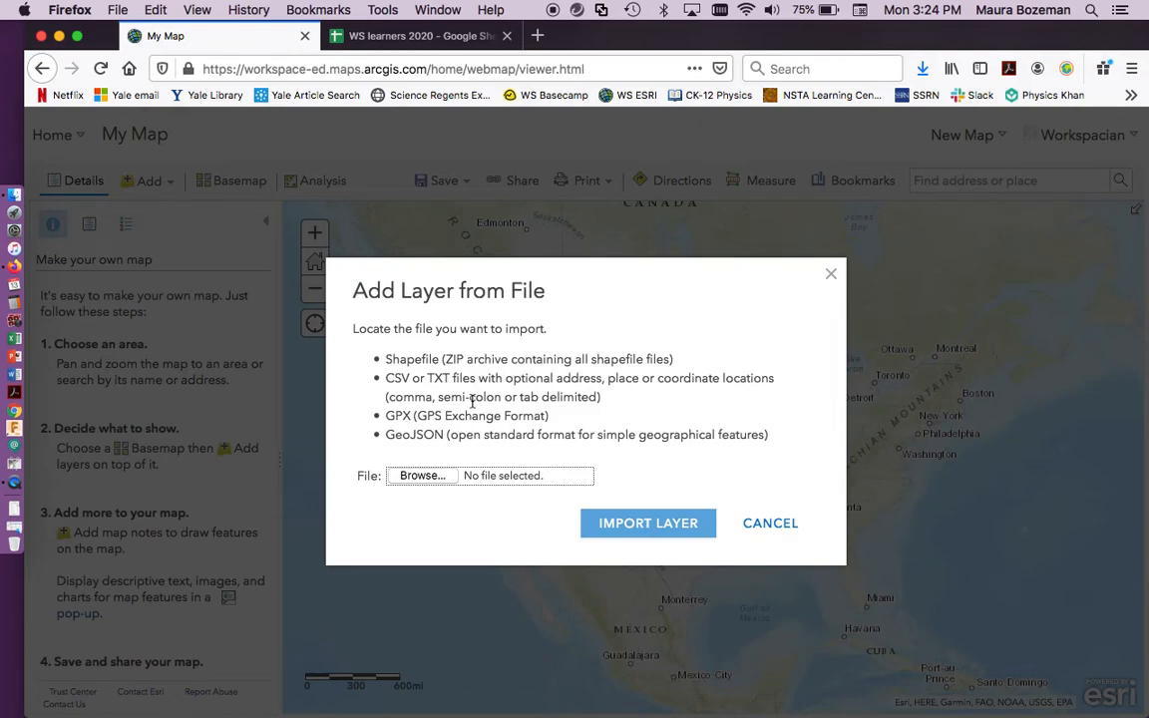
{"action": "left_click", "coordinate": [429, 477]}
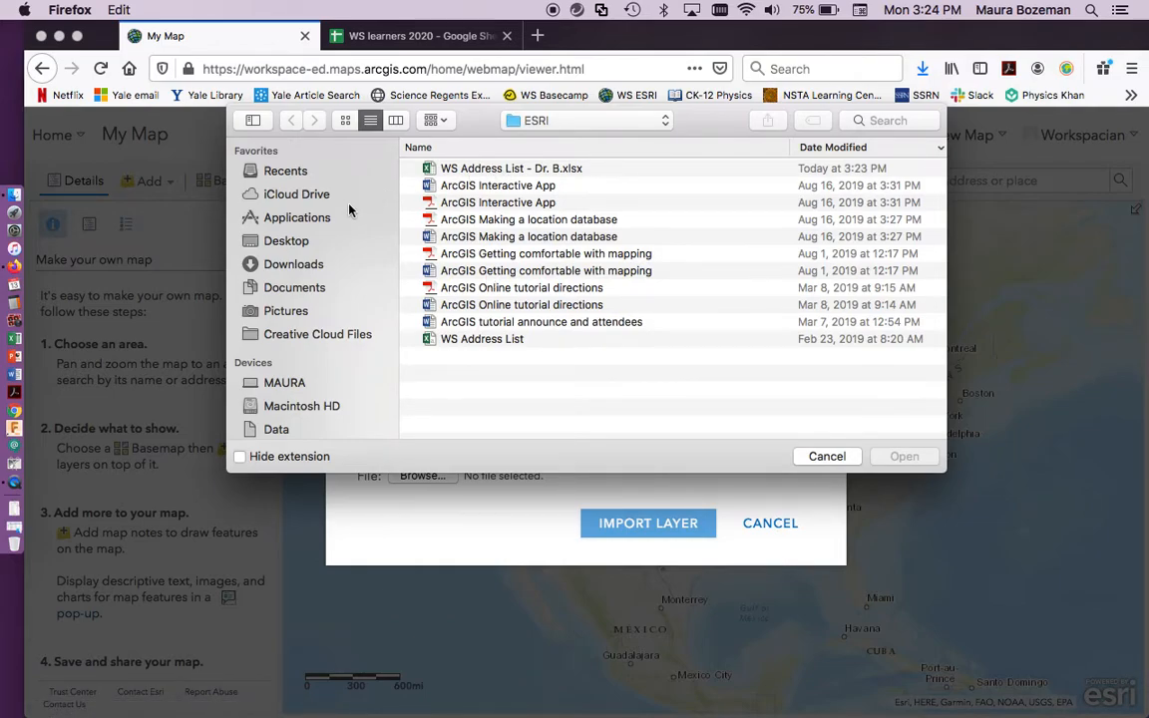
{"action": "left_click", "coordinate": [283, 240]}
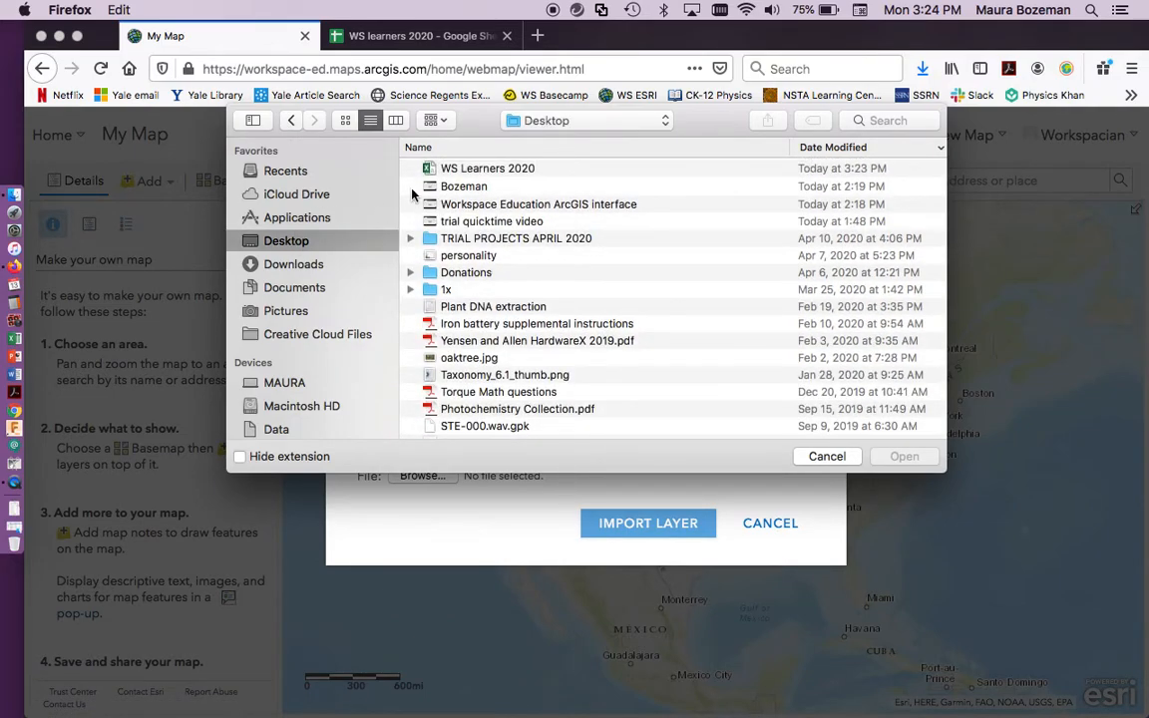
{"action": "left_click", "coordinate": [465, 168]}
{"action": "left_click", "coordinate": [886, 457]}
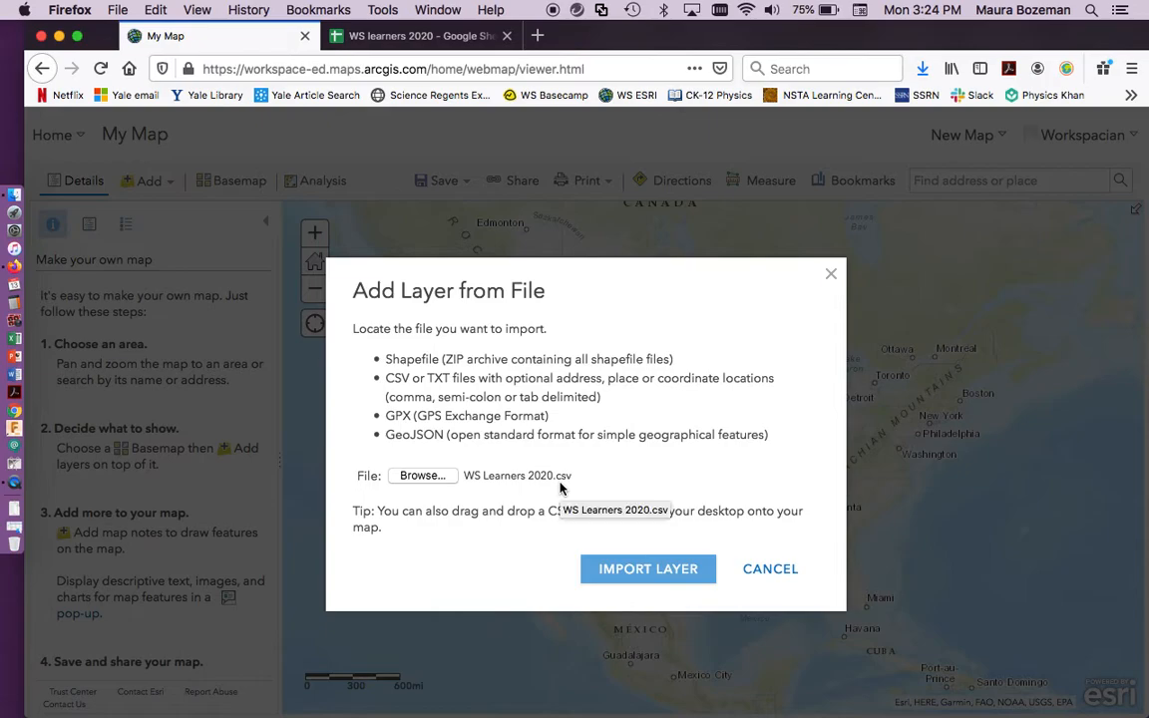
{"action": "left_click", "coordinate": [619, 566]}
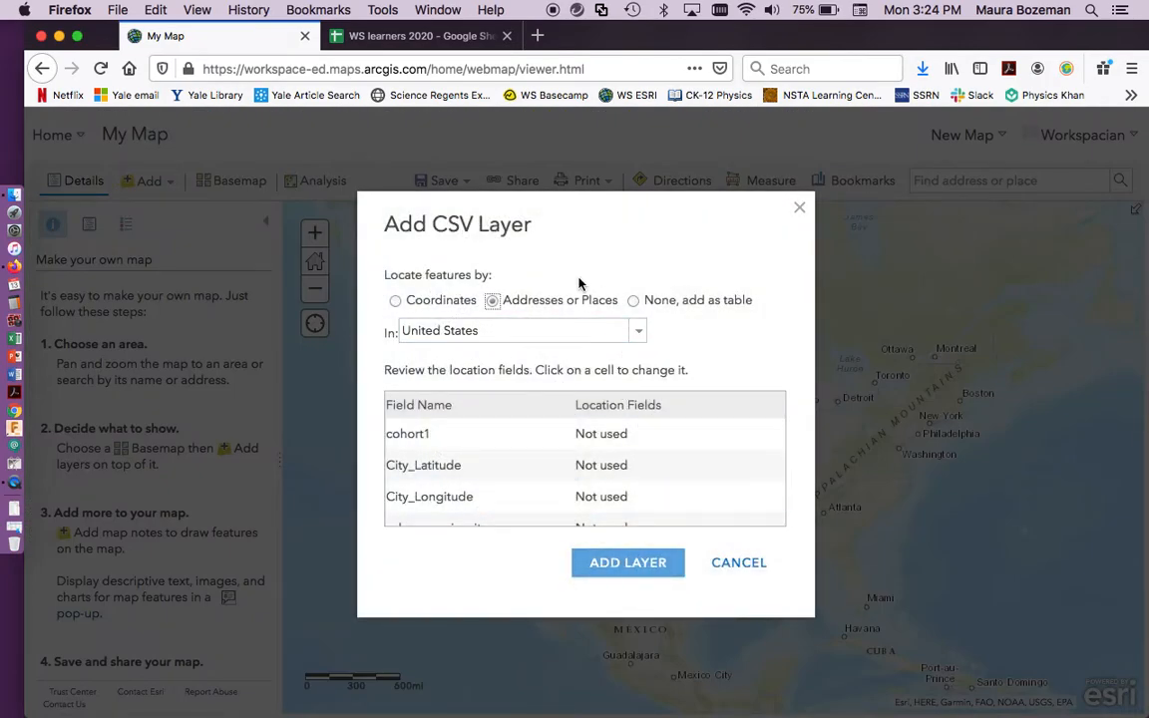
Step: Locate the CSV layer's features by coordinates and assign the City_Latitude field to Latitude
{"action": "left_click", "coordinate": [396, 301]}
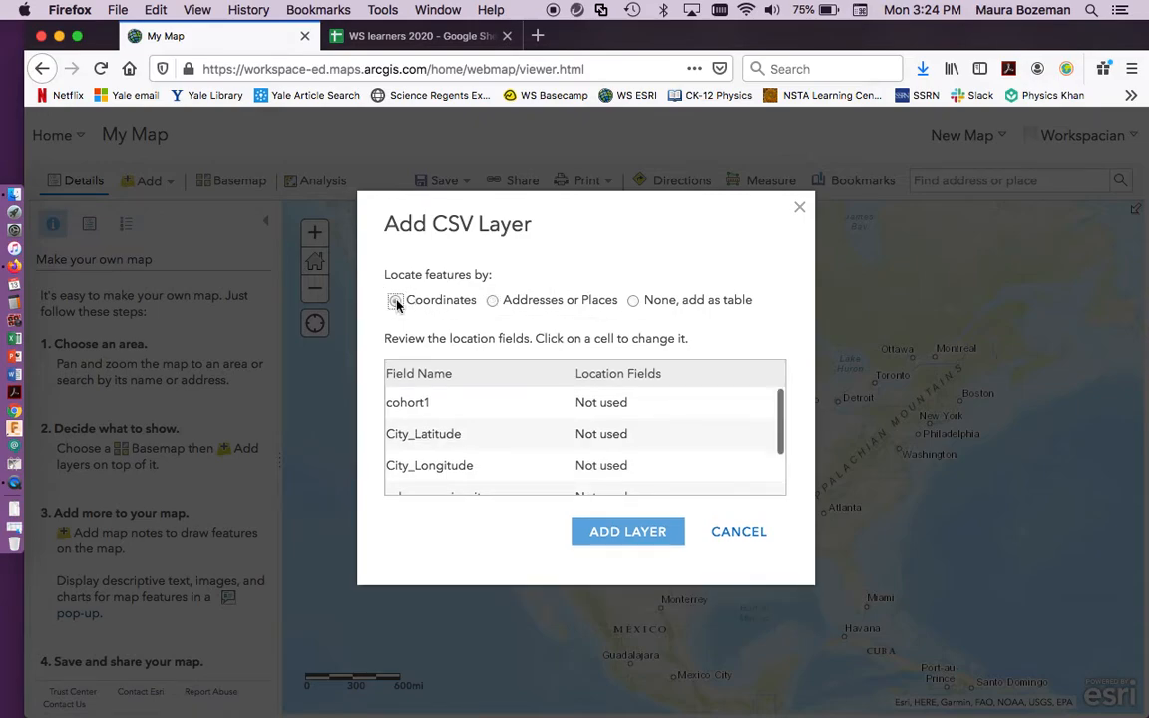
{"action": "scroll", "coordinate": [569, 440], "scroll_direction": "down", "scroll_amount": 2}
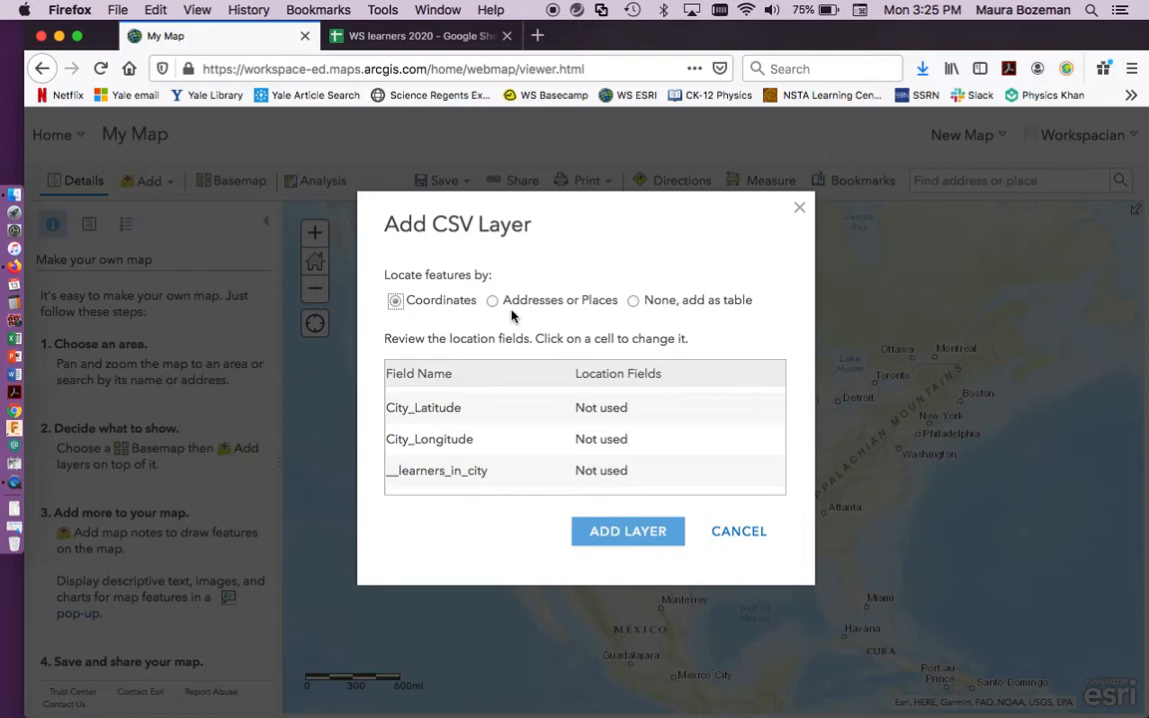
{"action": "left_click", "coordinate": [613, 416]}
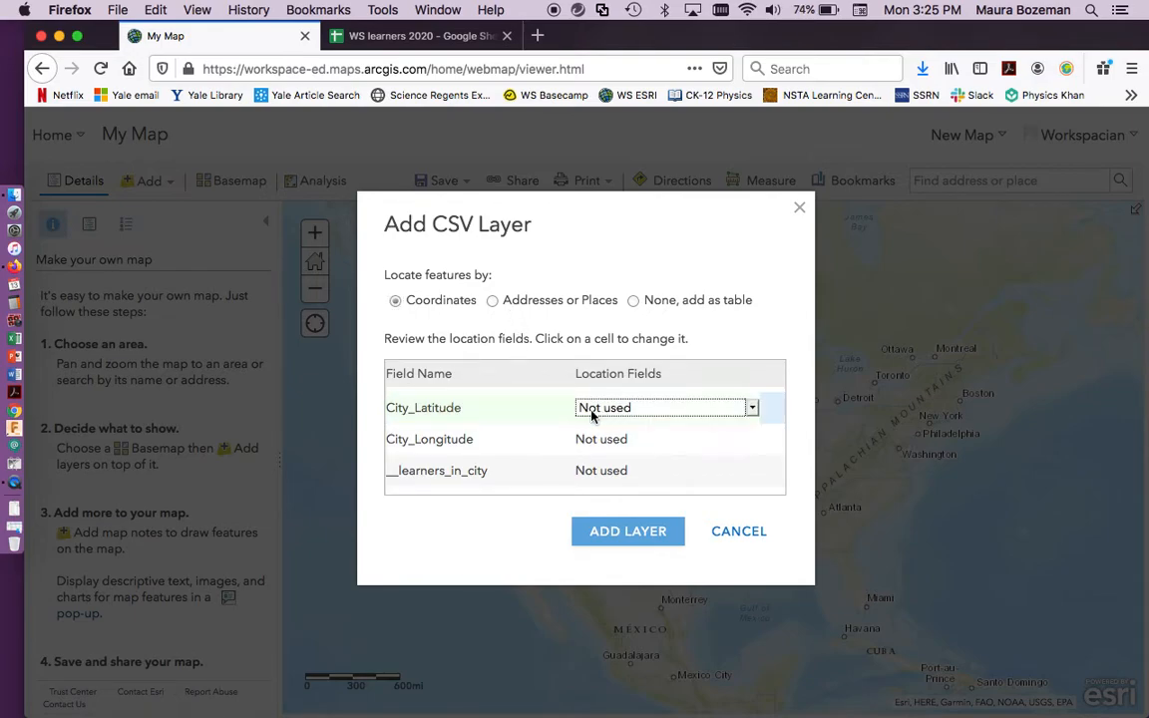
{"action": "left_click", "coordinate": [754, 411]}
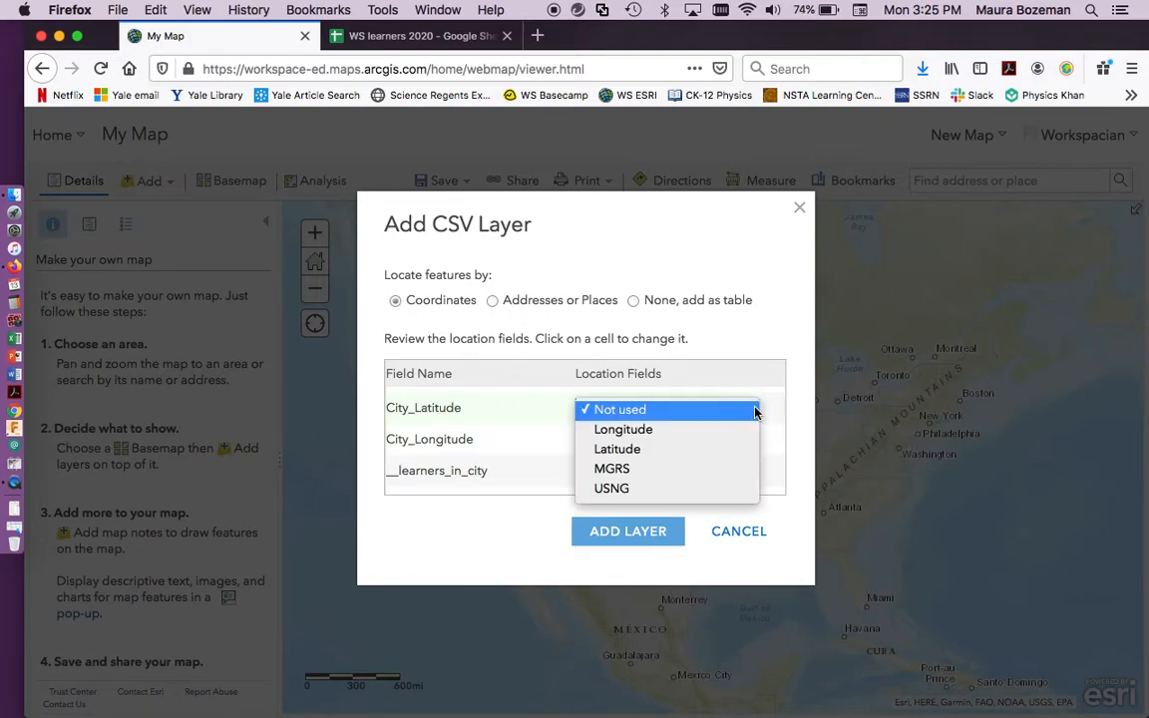
{"action": "left_click", "coordinate": [636, 451]}
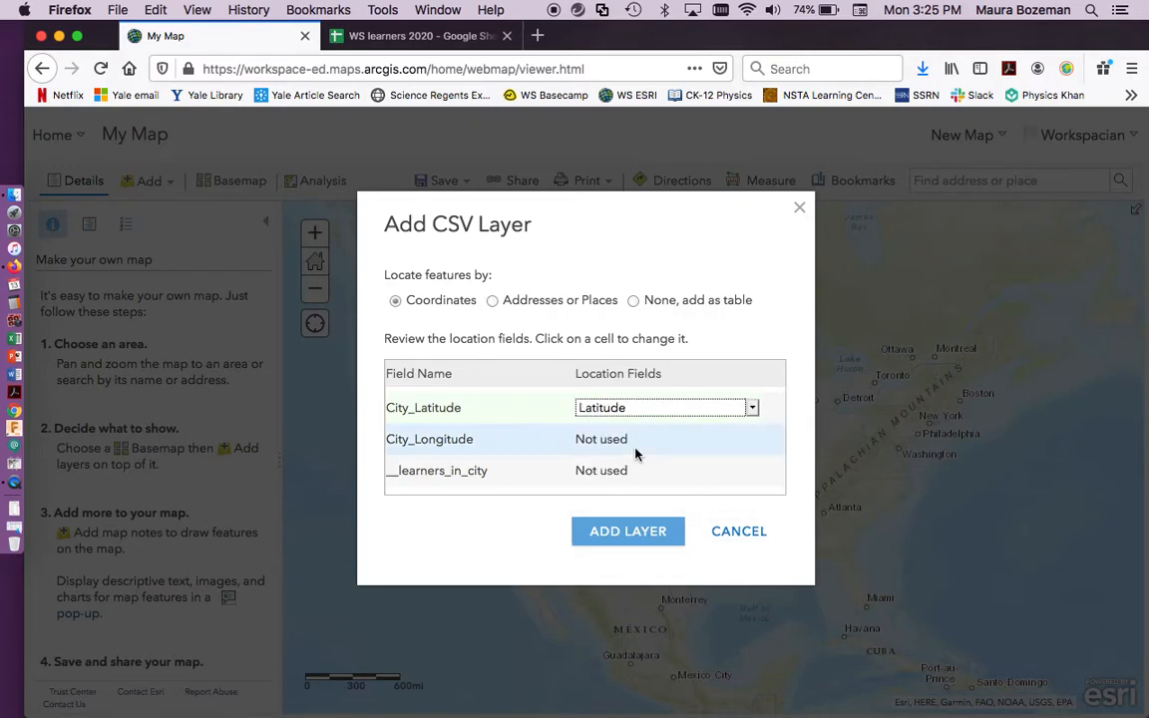
Step: Assign the City_Longitude field to Longitude and add the CSV layer to the map
{"action": "left_click", "coordinate": [641, 445]}
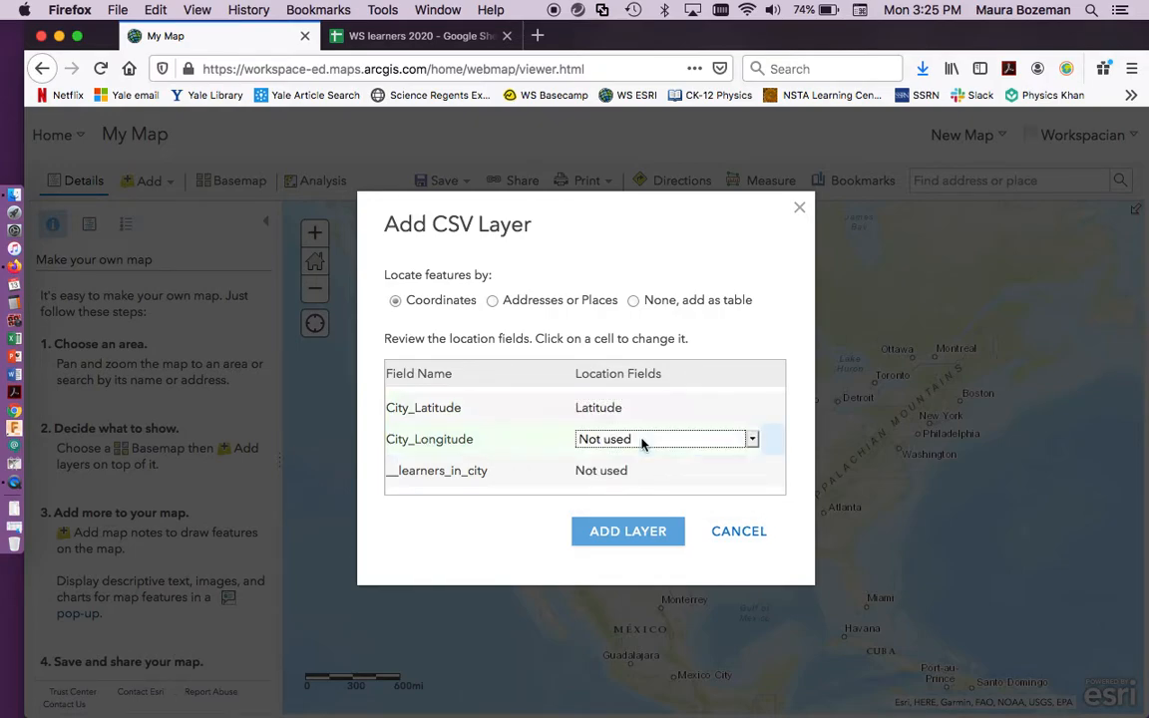
{"action": "left_click", "coordinate": [750, 445]}
{"action": "left_click", "coordinate": [679, 464]}
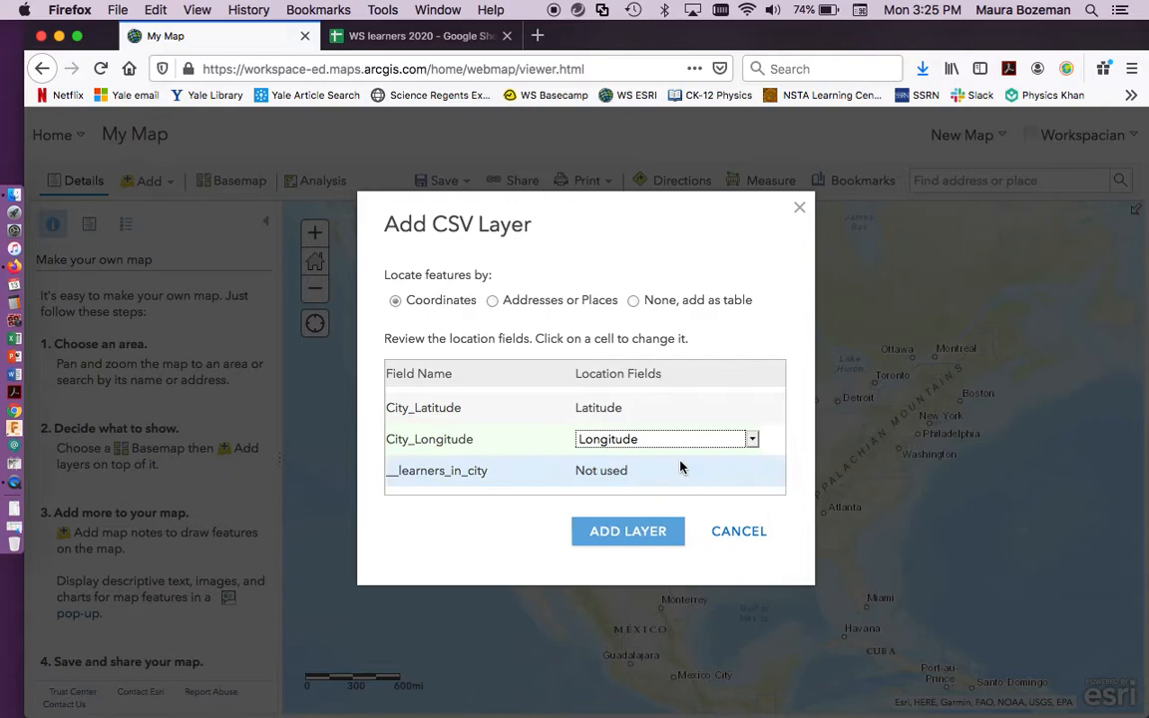
{"action": "scroll", "coordinate": [535, 482], "scroll_direction": "down", "scroll_amount": 1}
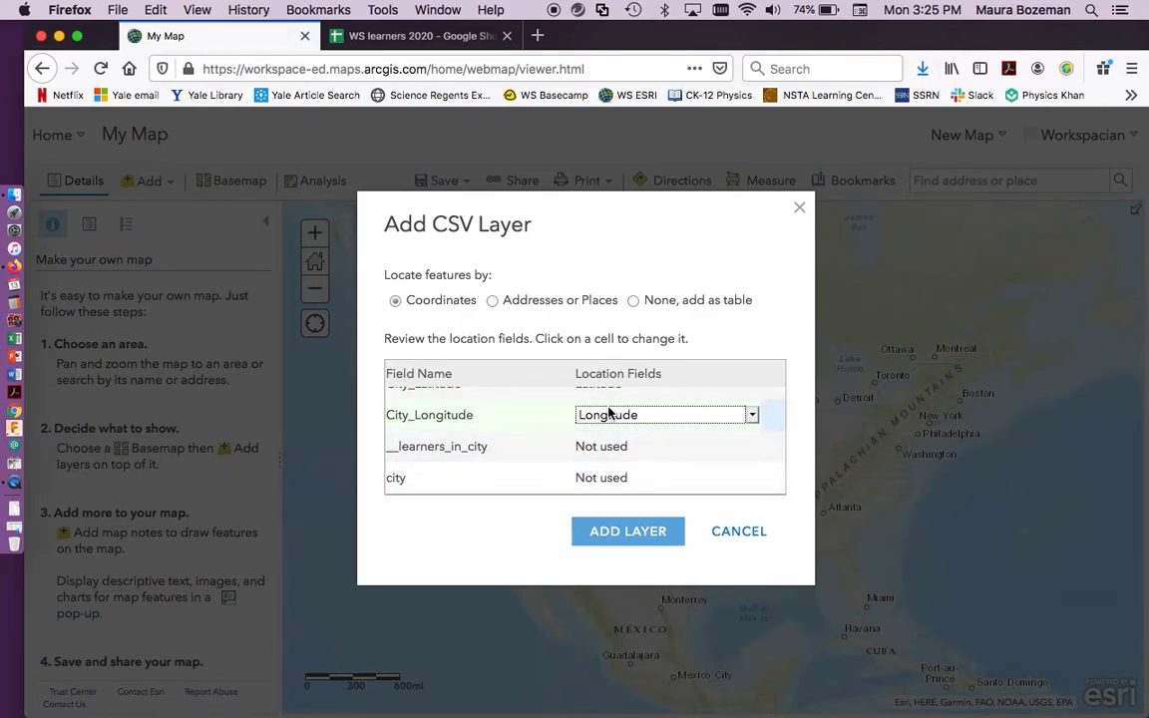
{"action": "left_click", "coordinate": [630, 531]}
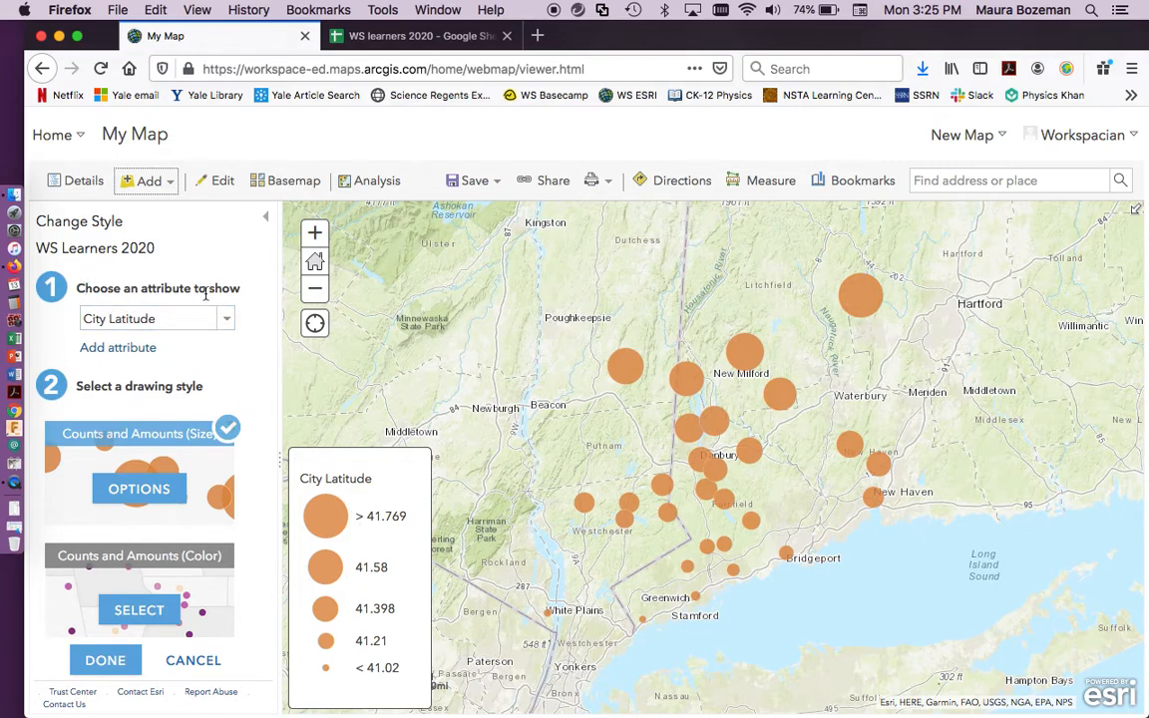
Step: Choose # learners in city as the attribute that styles the WS Learners 2020 layer
{"action": "left_click", "coordinate": [225, 318]}
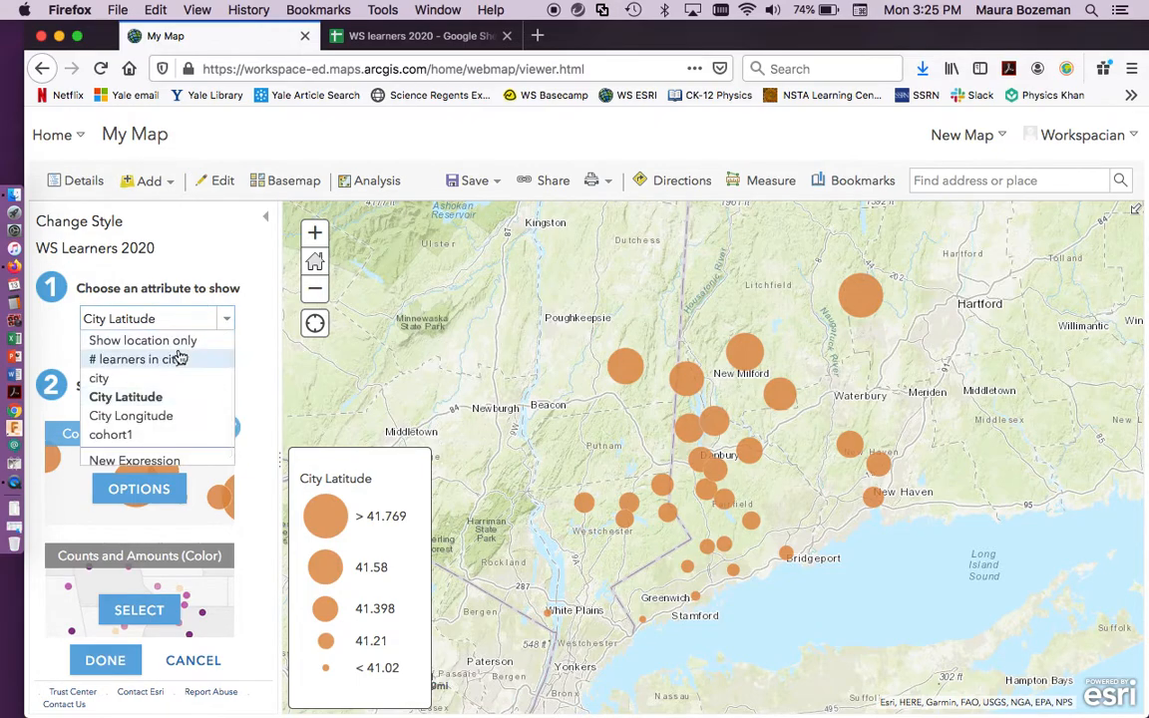
{"action": "left_click", "coordinate": [174, 365]}
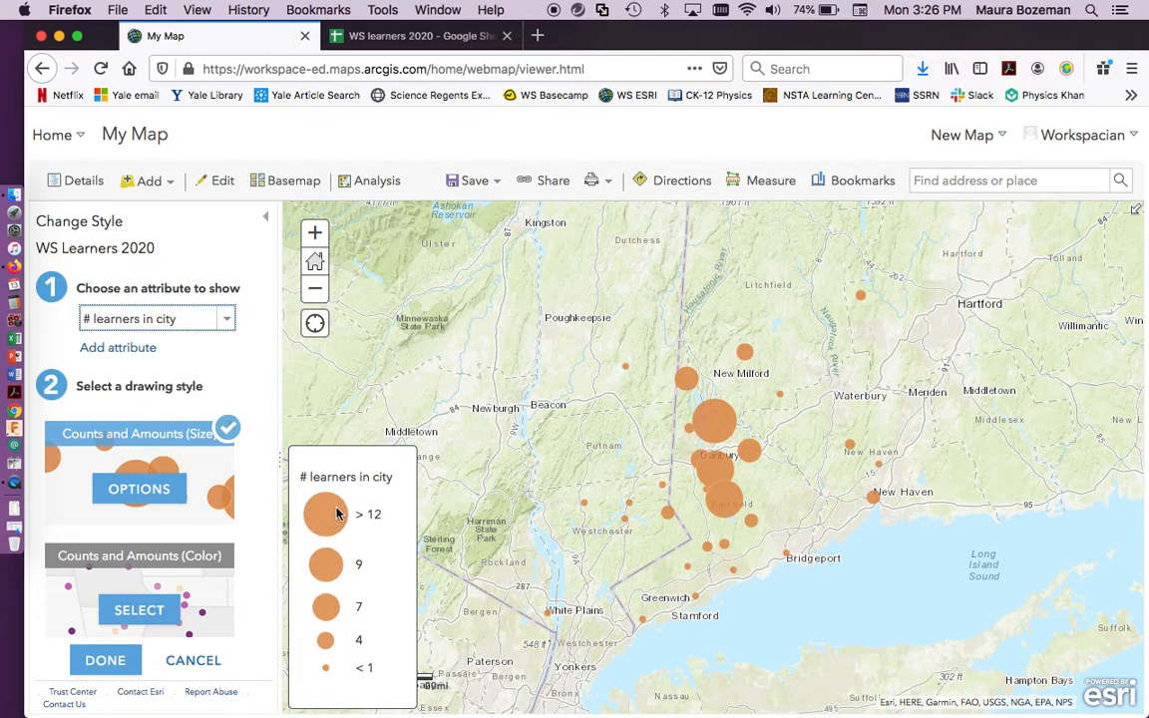
Step: Try the Counts and Amounts (Color) drawing style on the layer and return to Counts and Amounts (Size)
{"action": "scroll", "coordinate": [154, 548], "scroll_direction": "down", "scroll_amount": 2}
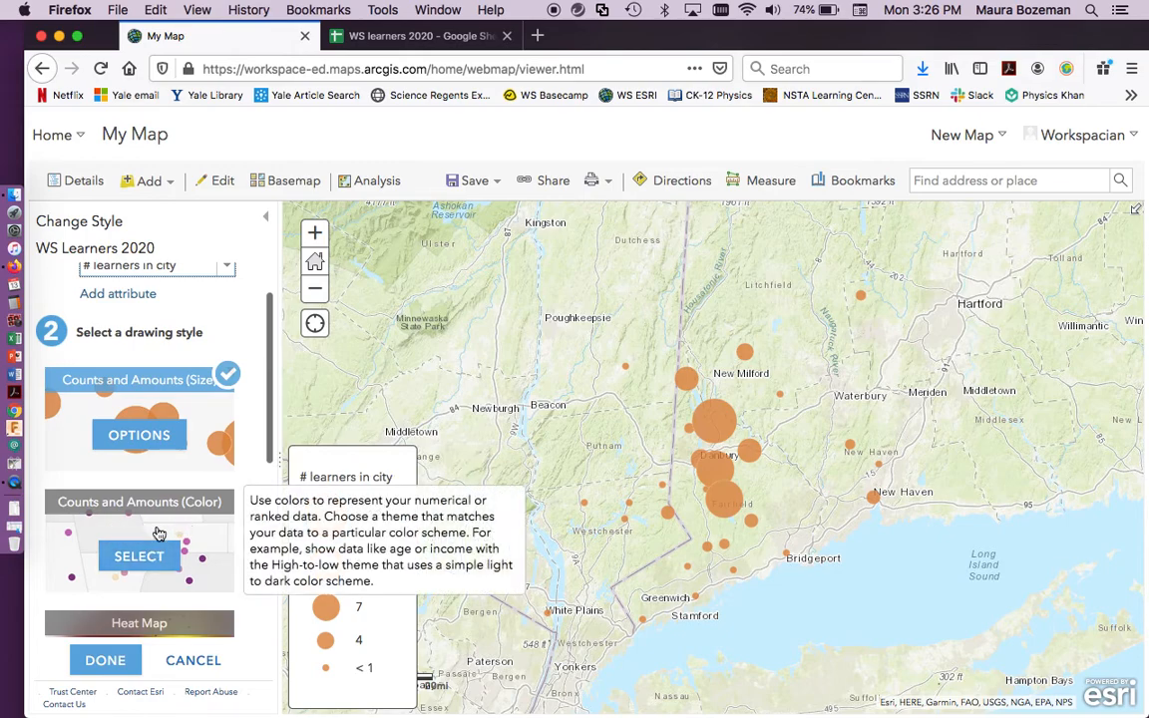
{"action": "left_click", "coordinate": [139, 557]}
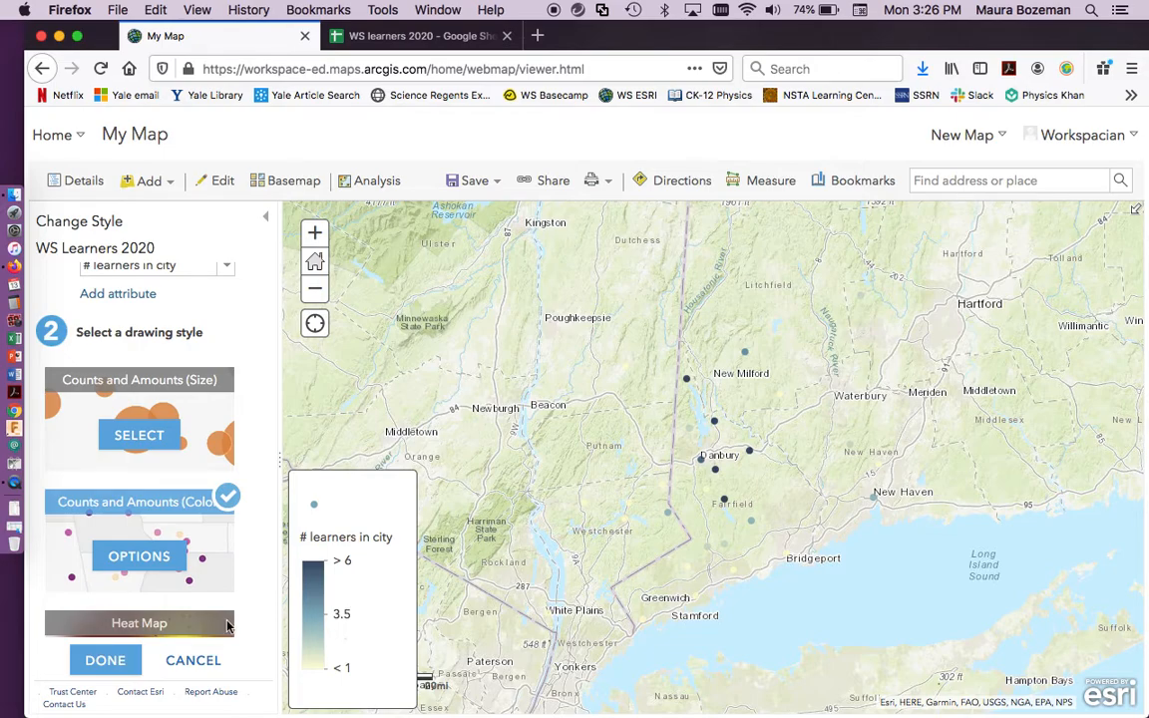
{"action": "scroll", "coordinate": [145, 609], "scroll_direction": "down", "scroll_amount": 3}
{"action": "scroll", "coordinate": [157, 579], "scroll_direction": "up", "scroll_amount": 3}
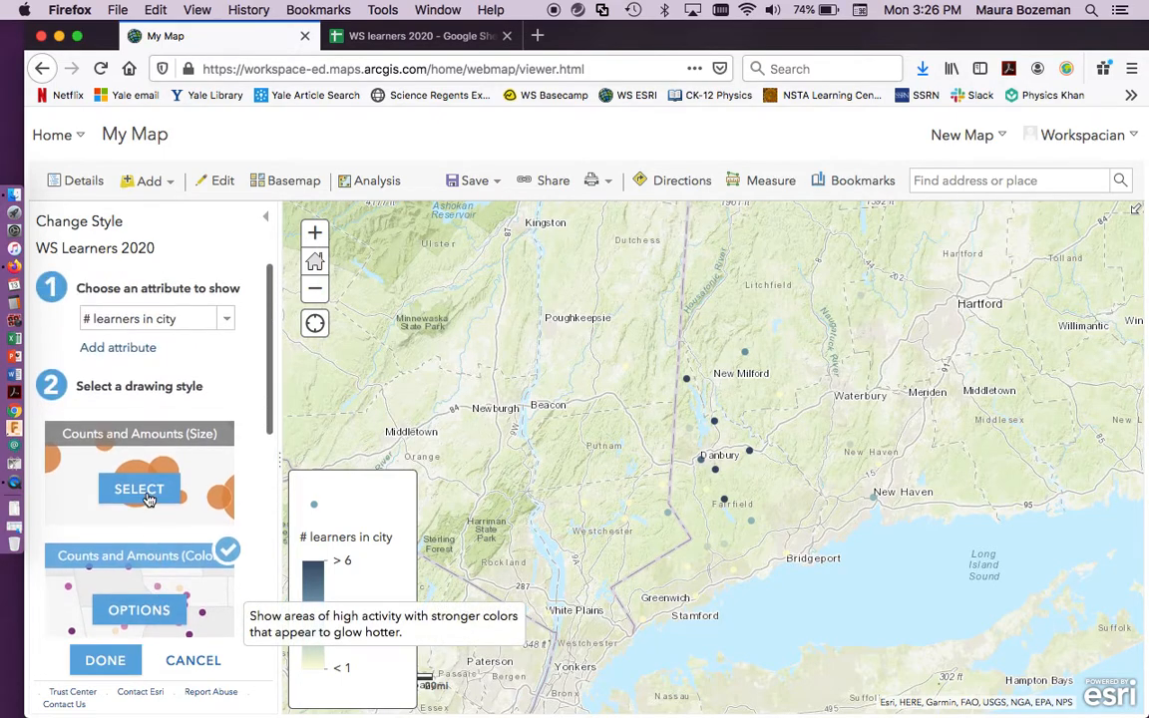
{"action": "left_click", "coordinate": [141, 488]}
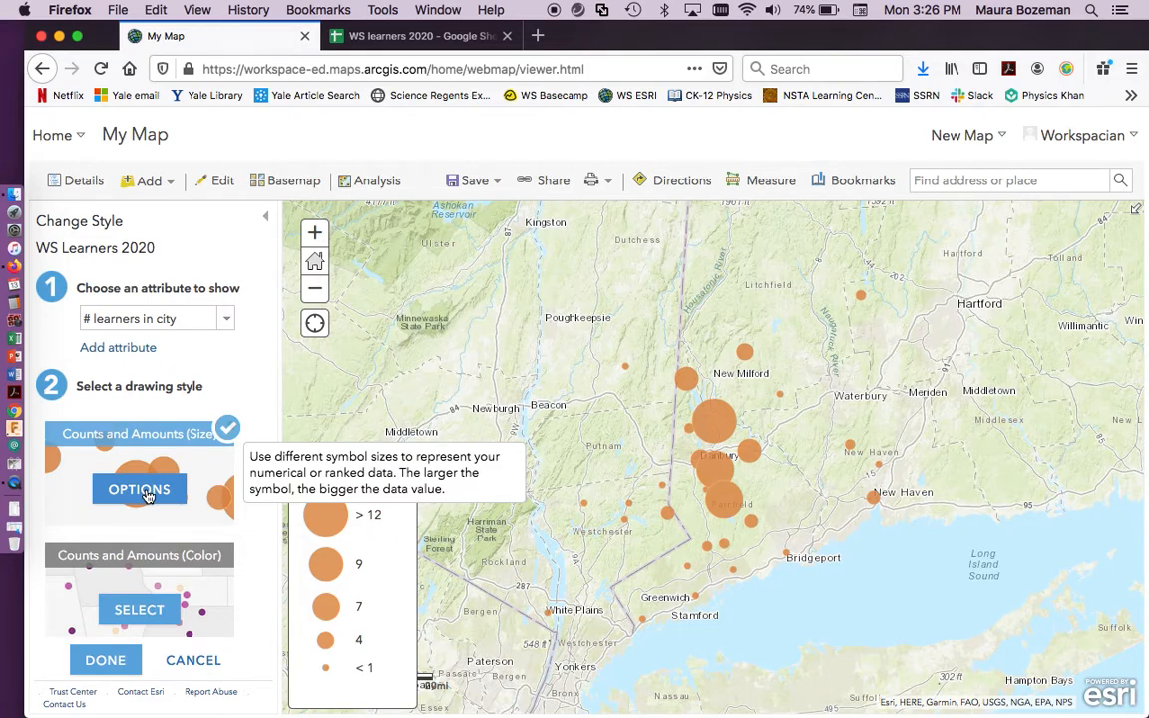
Step: Open the options of the Counts and Amounts (Size) drawing style
{"action": "scroll", "coordinate": [256, 381], "scroll_direction": "down", "scroll_amount": 6}
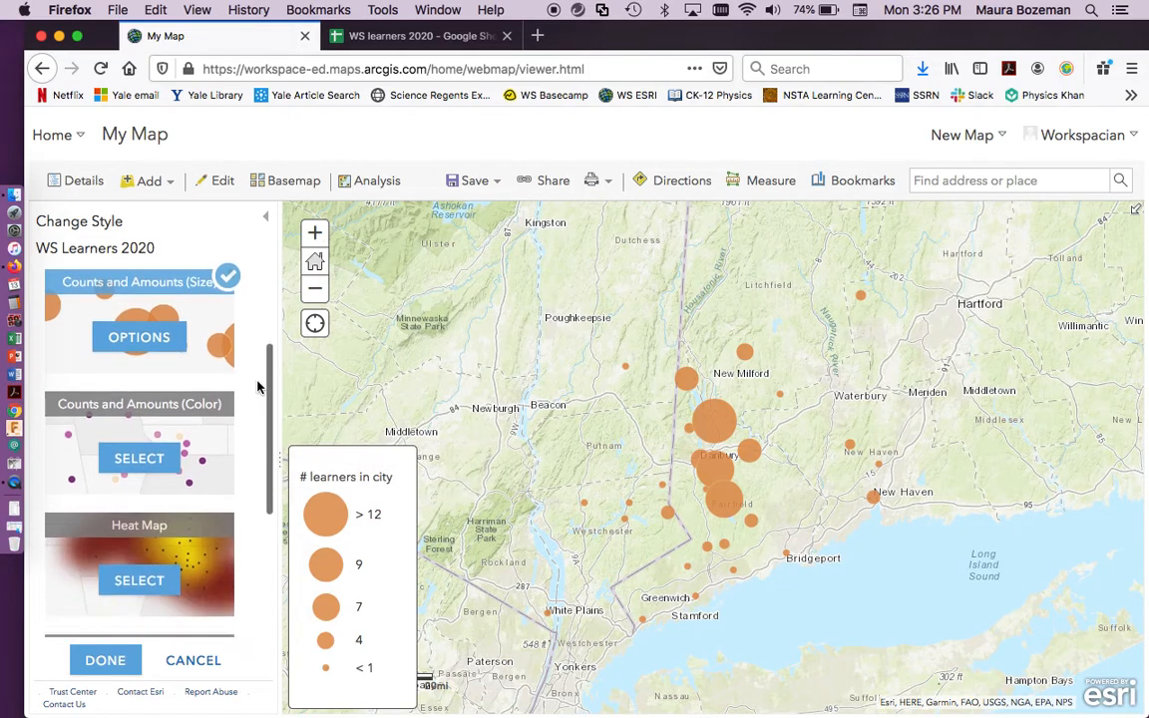
{"action": "left_click", "coordinate": [158, 323]}
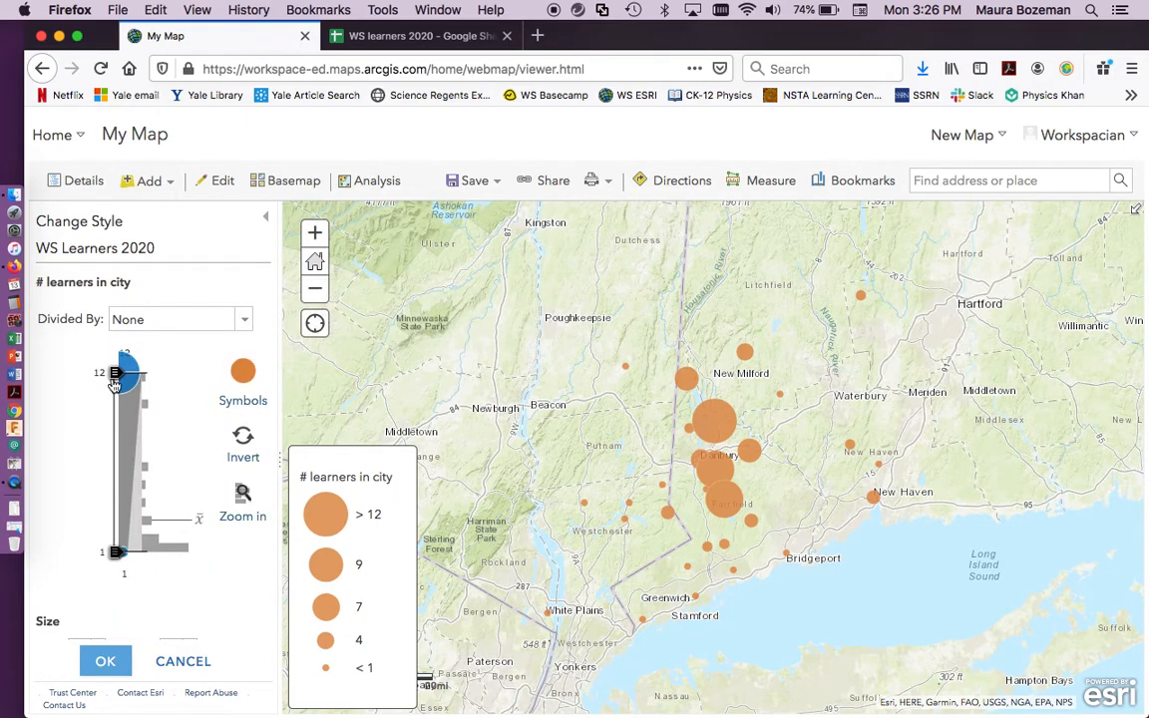
Step: Try lowering the upper handle of the # learners in city size range and move it back up
{"action": "left_click_drag", "start_coordinate": [115, 384], "coordinate": [115, 395]}
{"action": "left_click_drag", "start_coordinate": [115, 410], "coordinate": [116, 377]}
{"action": "scroll", "coordinate": [112, 439], "scroll_direction": "down", "scroll_amount": 3}
{"action": "scroll", "coordinate": [110, 440], "scroll_direction": "up", "scroll_amount": 3}
{"action": "left_click", "coordinate": [246, 320]}
{"action": "left_click", "coordinate": [57, 461]}
{"action": "scroll", "coordinate": [58, 461], "scroll_direction": "down", "scroll_amount": 2}
{"action": "scroll", "coordinate": [58, 461], "scroll_direction": "down", "scroll_amount": 2}
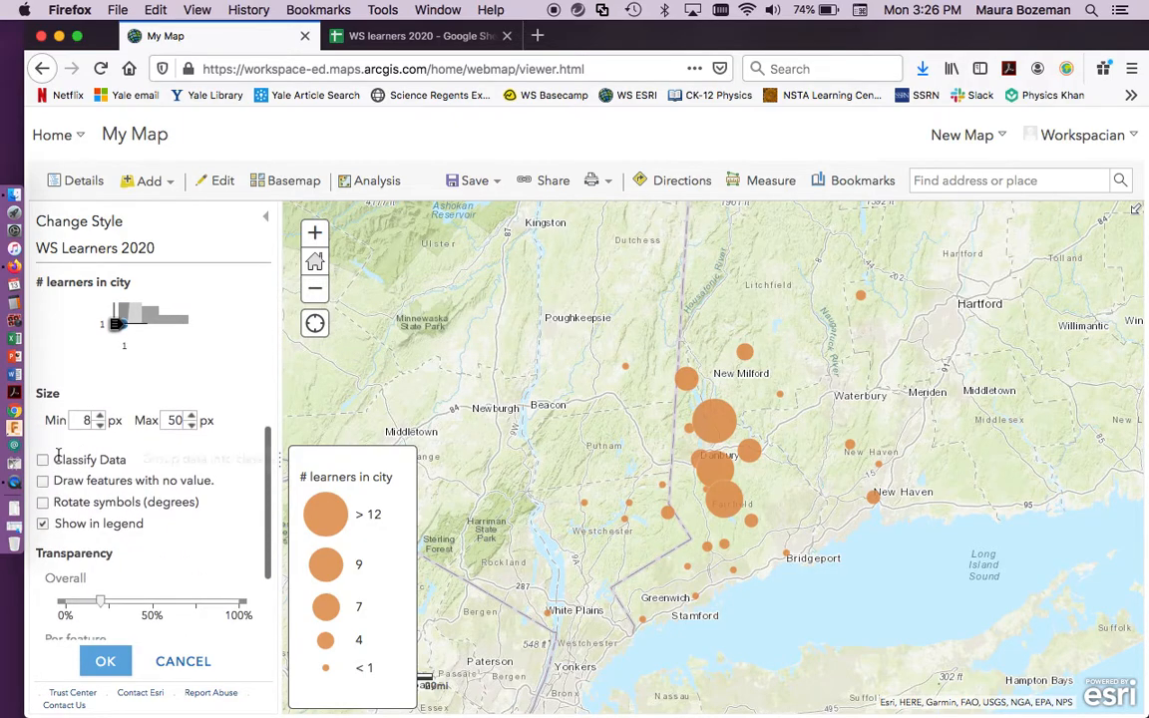
Step: Set the symbol size range to a minimum of 6 px and a maximum of 50 px
{"action": "left_click", "coordinate": [99, 425]}
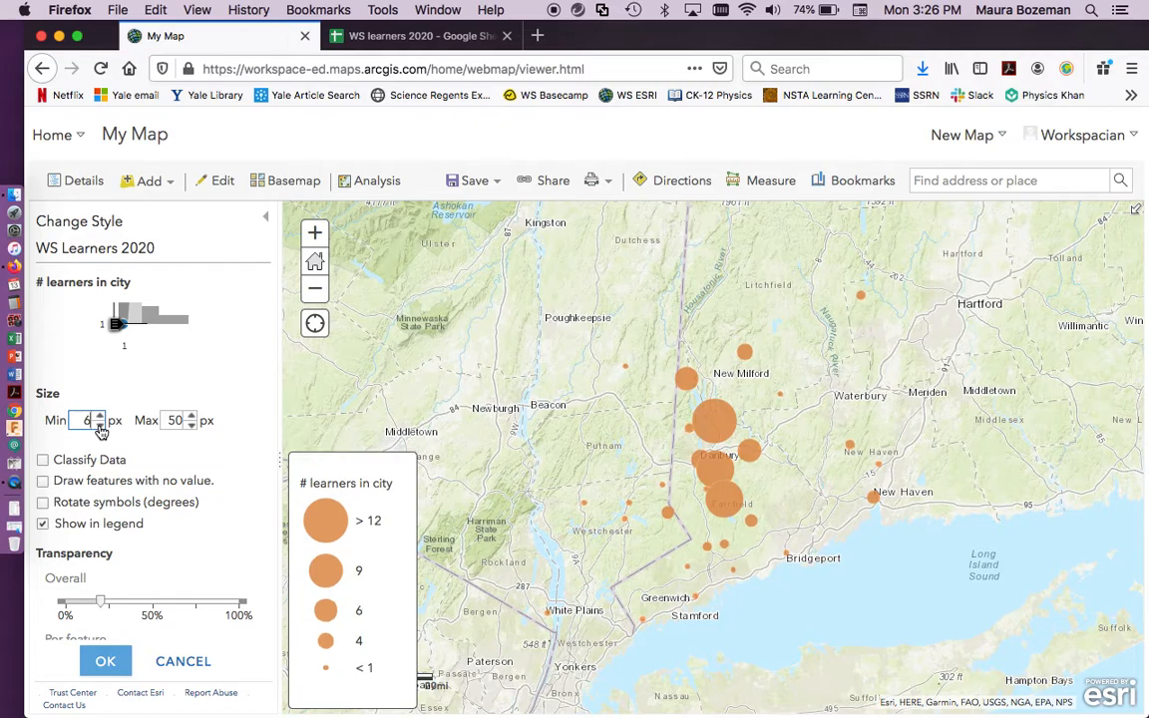
{"action": "left_click", "coordinate": [193, 418]}
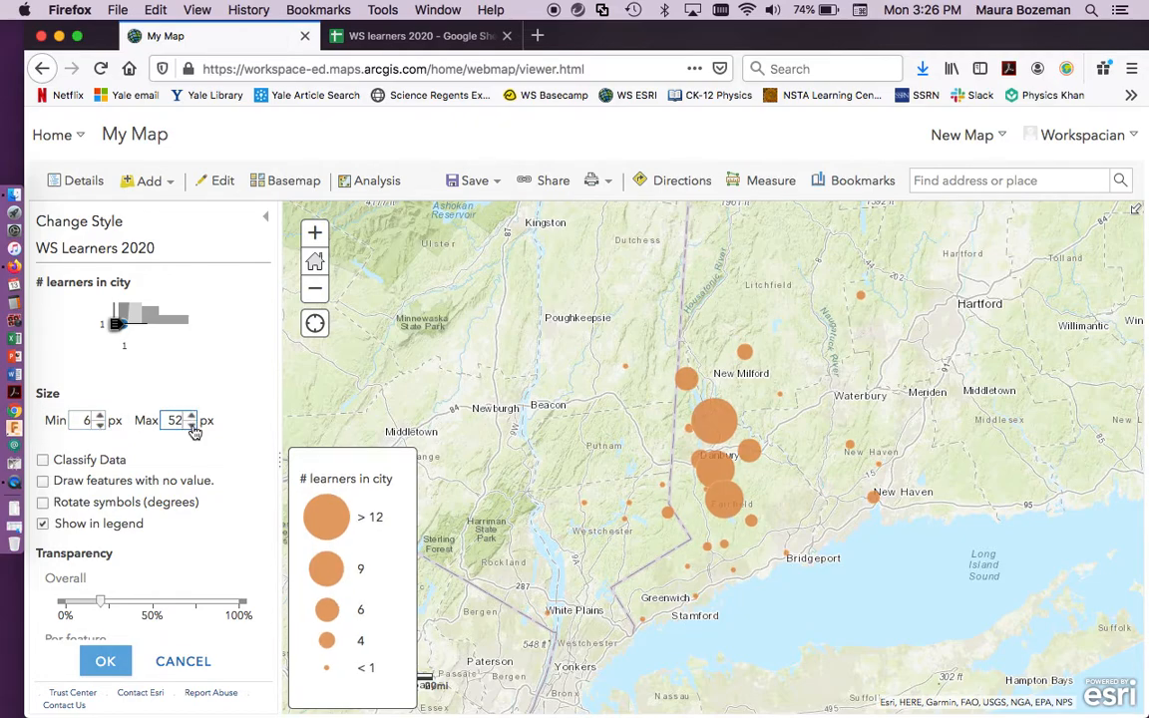
Step: Set the layer's overall transparency to about 30% and finish the style changes
{"action": "scroll", "coordinate": [199, 460], "scroll_direction": "down", "scroll_amount": 2}
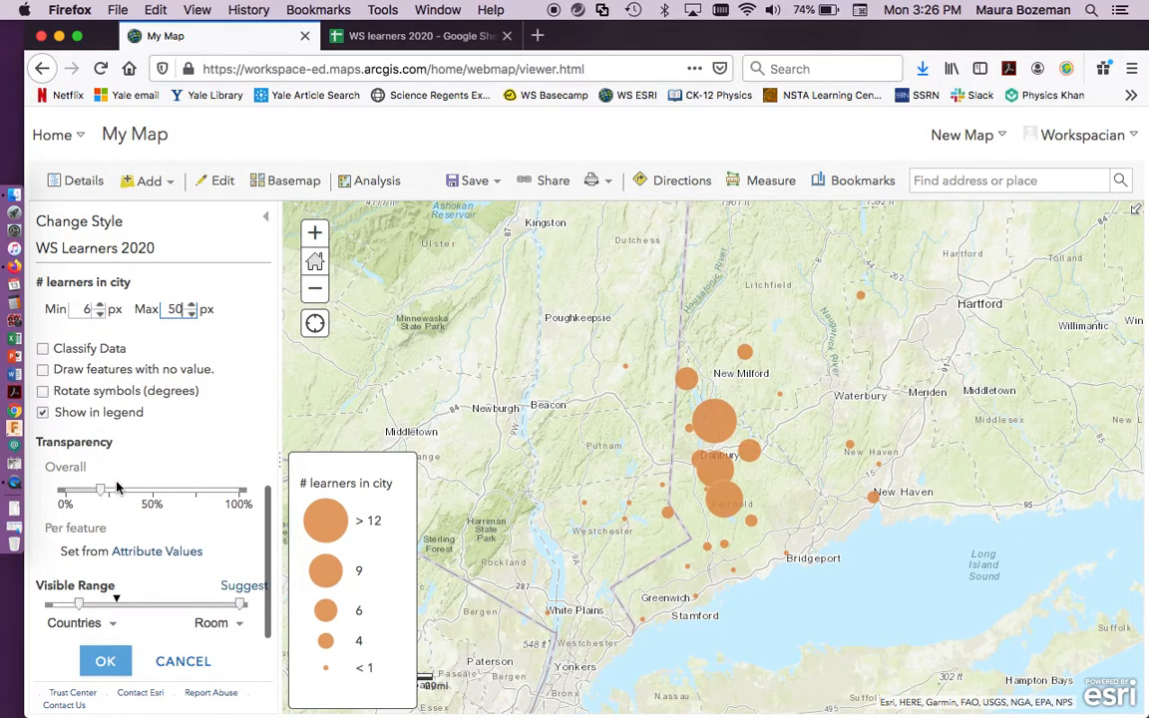
{"action": "left_click", "coordinate": [100, 492]}
{"action": "left_click_drag", "start_coordinate": [103, 495], "coordinate": [160, 495]}
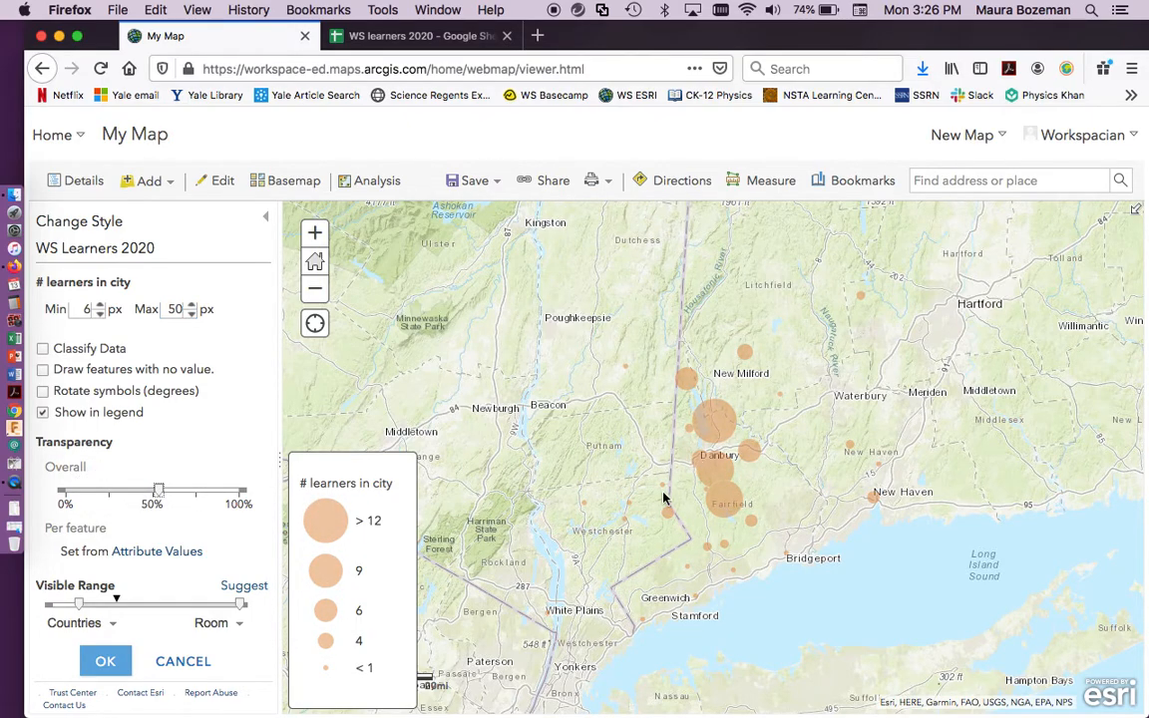
{"action": "left_click_drag", "start_coordinate": [160, 496], "coordinate": [119, 490]}
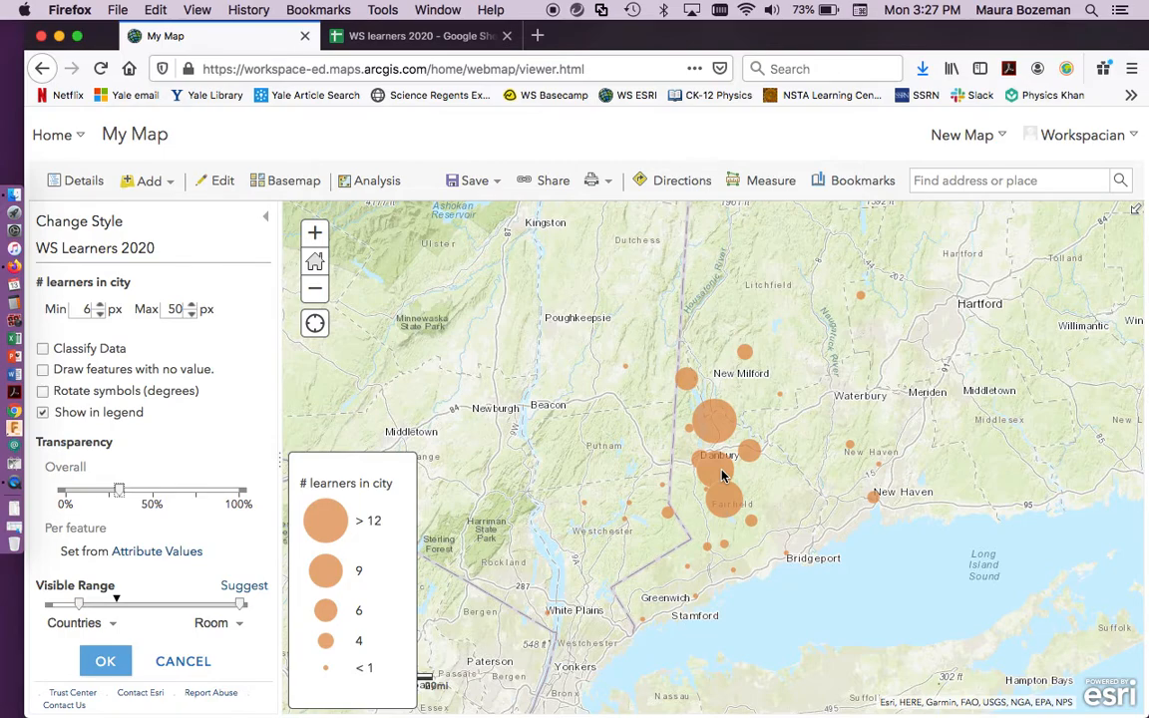
{"action": "left_click", "coordinate": [105, 662]}
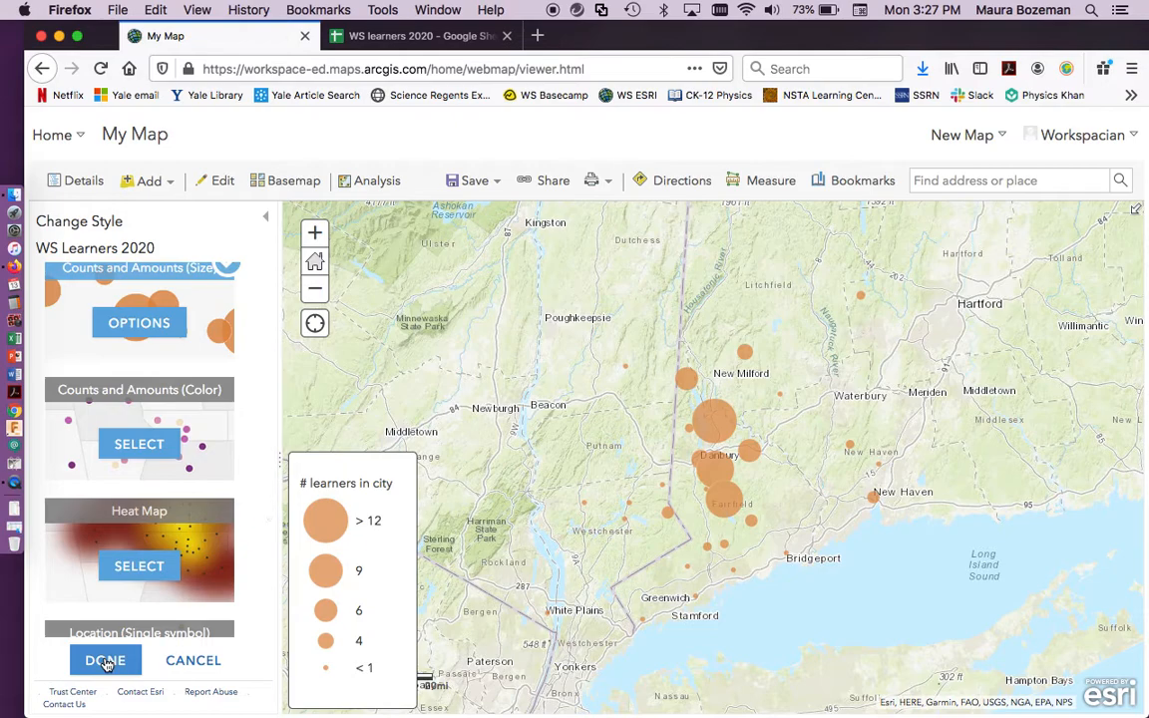
{"action": "left_click", "coordinate": [105, 662]}
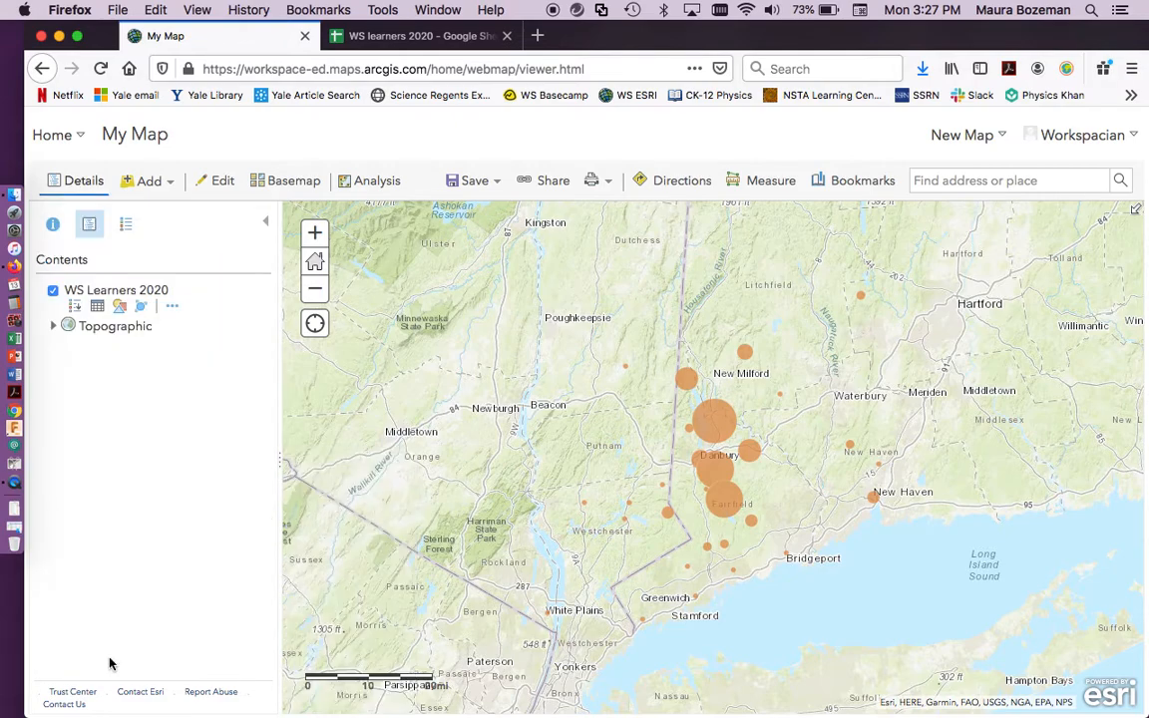
Step: View the attributes of the largest circle just north of Danbury and close its pop-up
{"action": "left_click", "coordinate": [714, 414]}
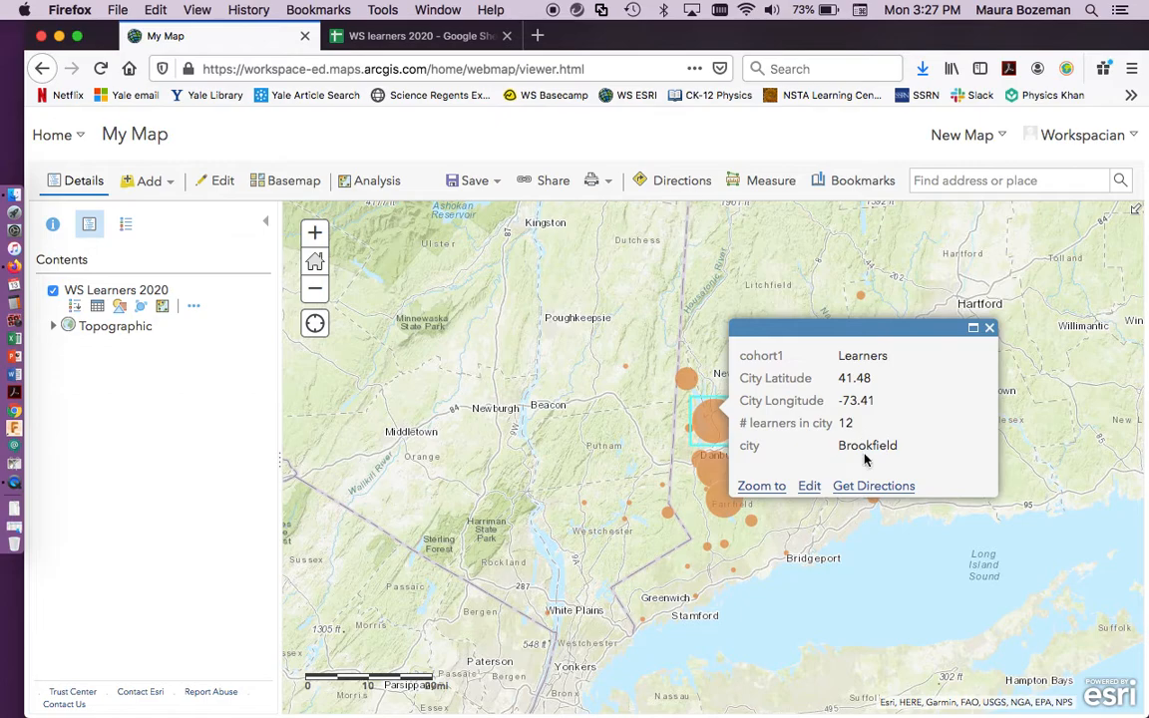
{"action": "left_click", "coordinate": [989, 328]}
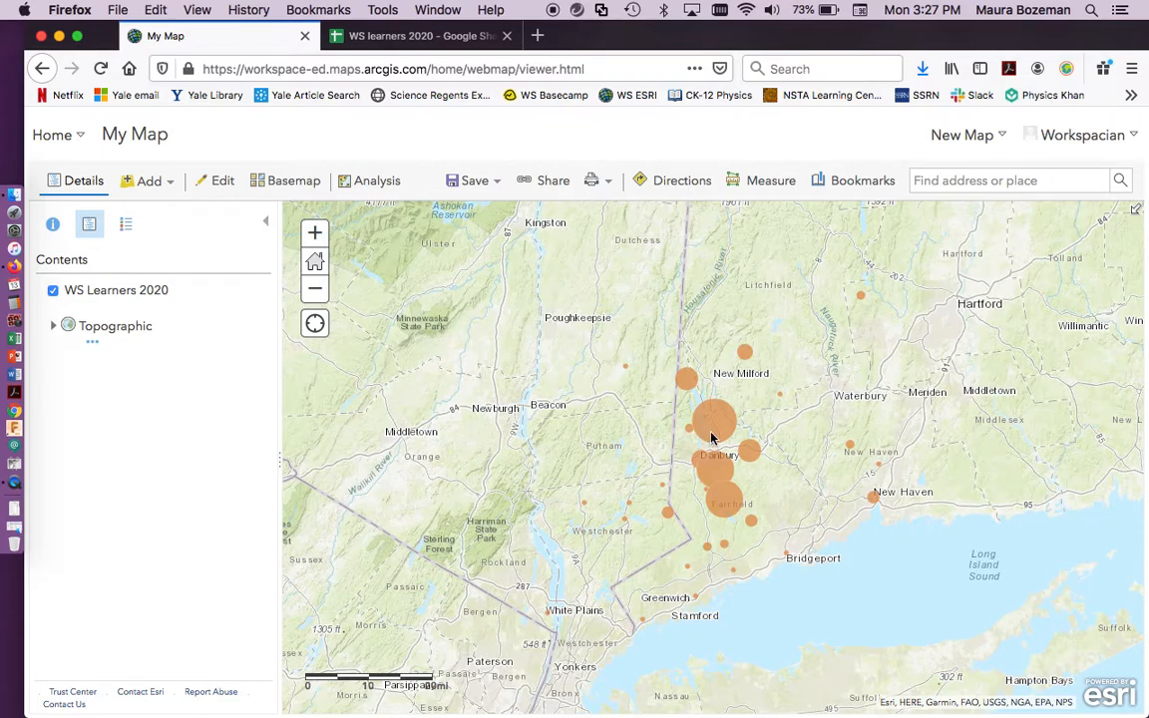
Step: Reopen the WS Learners 2020 size style options and change the symbol to the purple circle from the Shapes set
{"action": "mouse_move", "coordinate": [120, 313]}
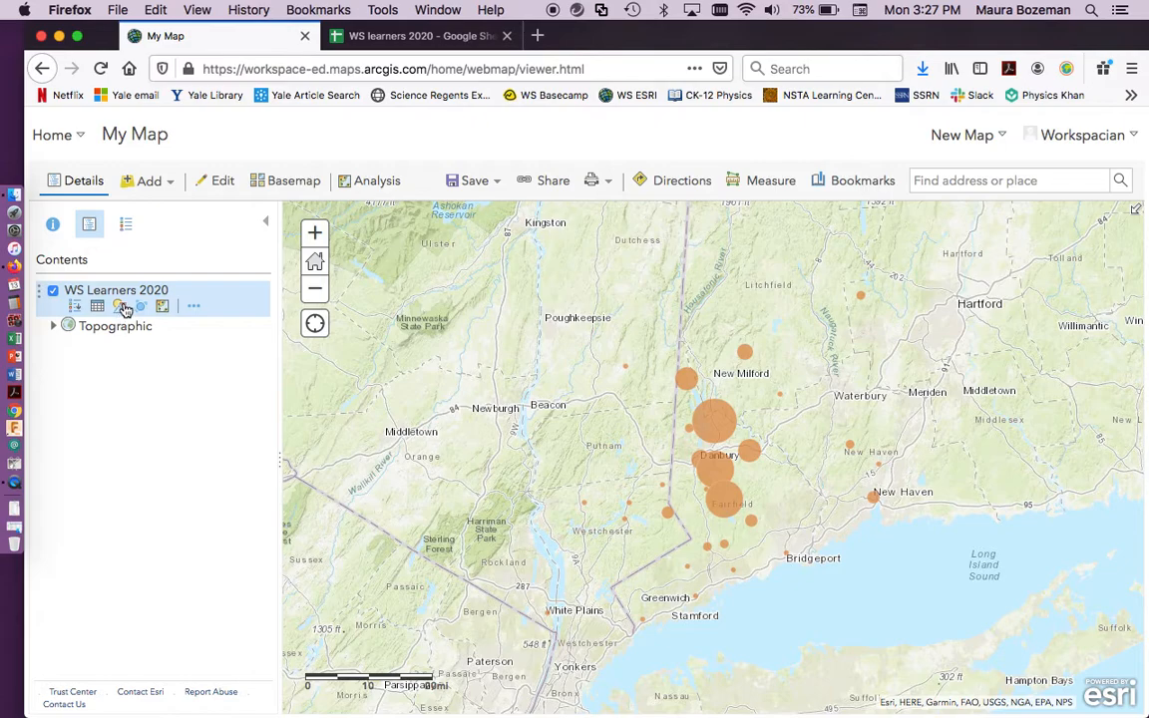
{"action": "left_click", "coordinate": [120, 308]}
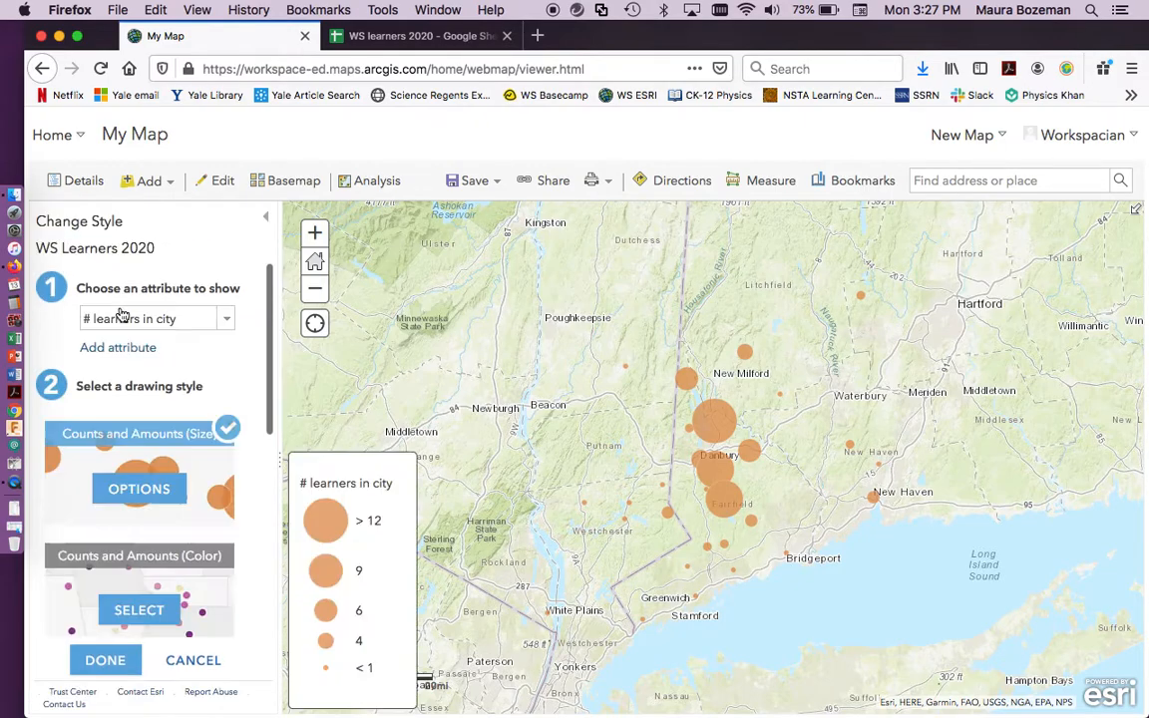
{"action": "left_click", "coordinate": [149, 488]}
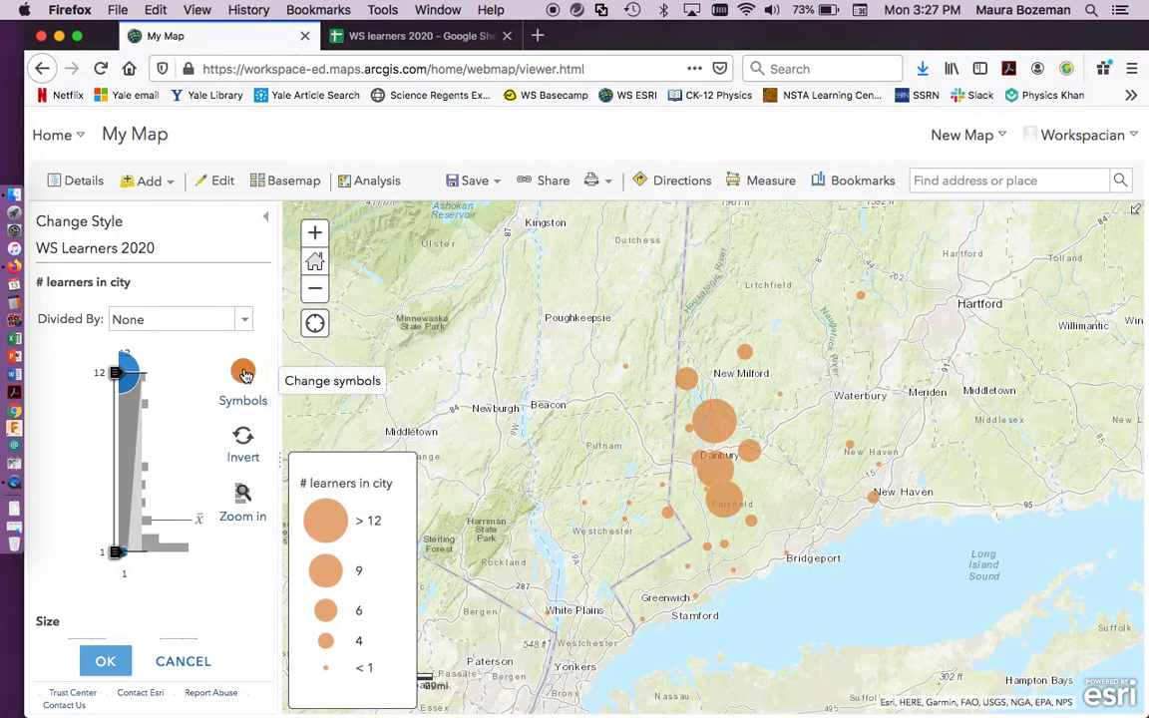
{"action": "left_click", "coordinate": [244, 375]}
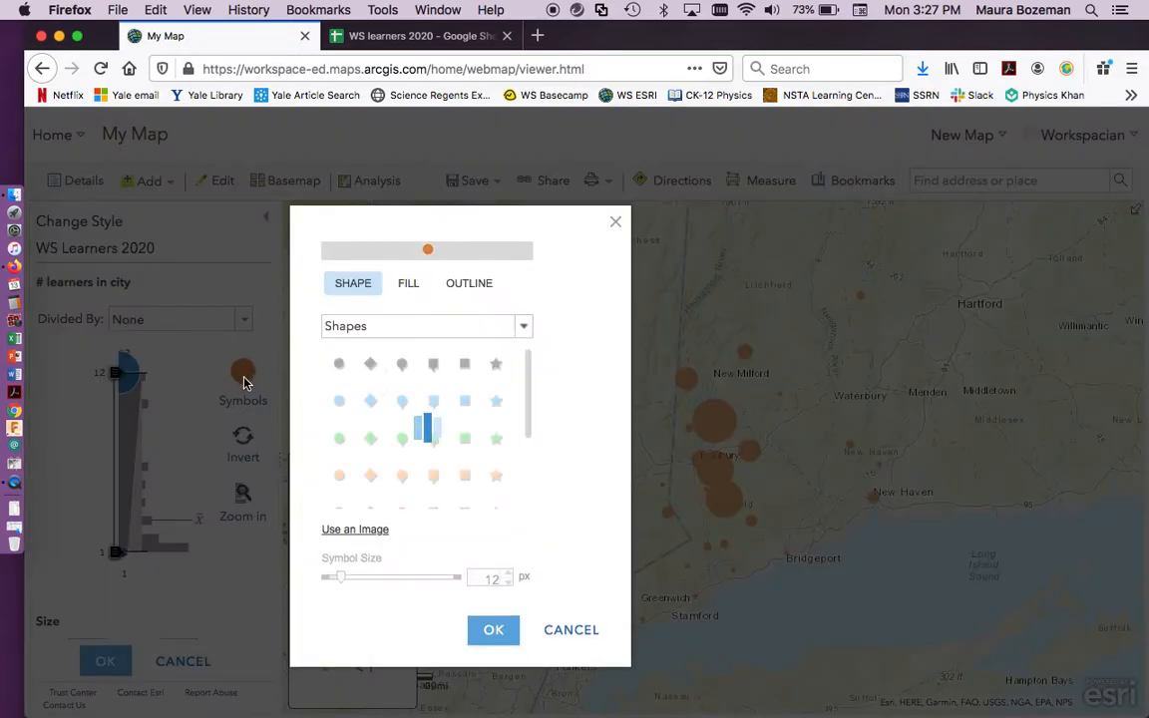
{"action": "scroll", "coordinate": [417, 420], "scroll_direction": "down", "scroll_amount": 3}
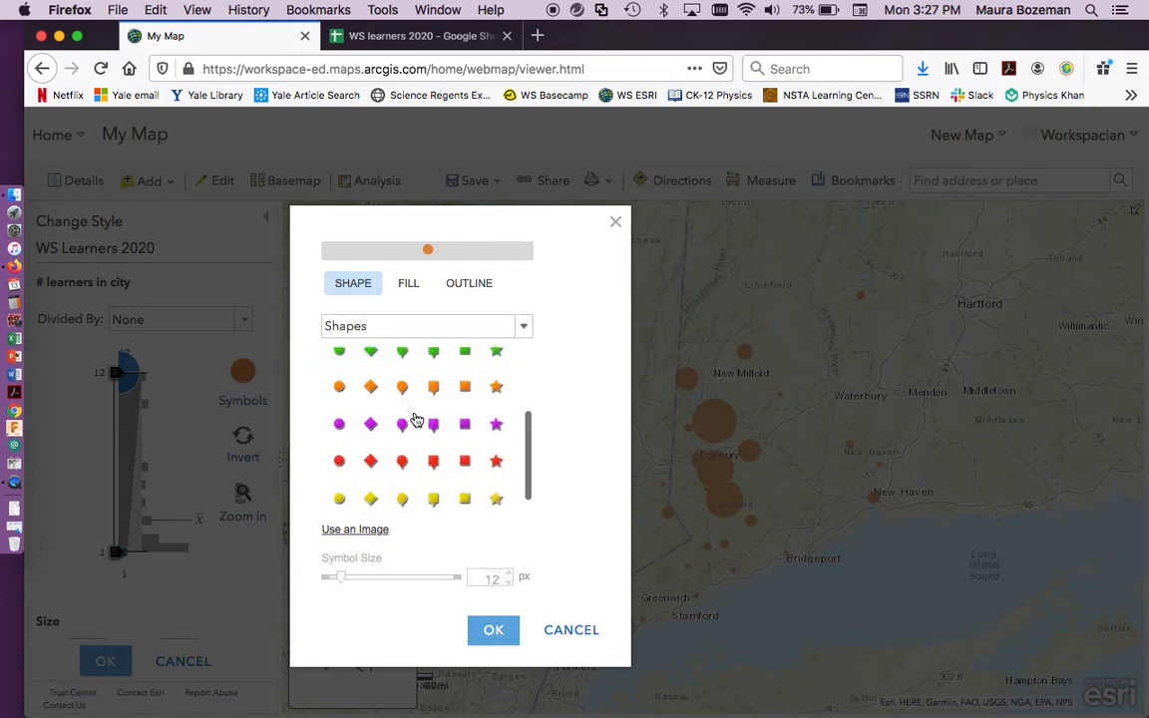
{"action": "left_click", "coordinate": [523, 326]}
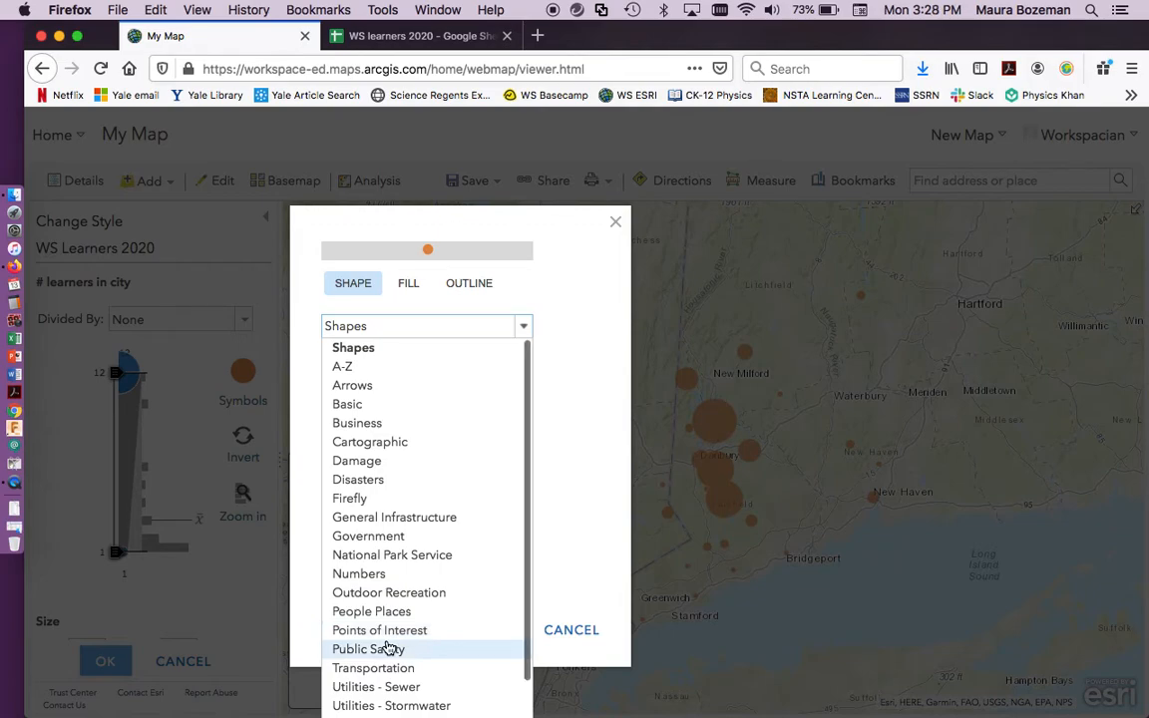
{"action": "scroll", "coordinate": [389, 646], "scroll_direction": "down", "scroll_amount": 2}
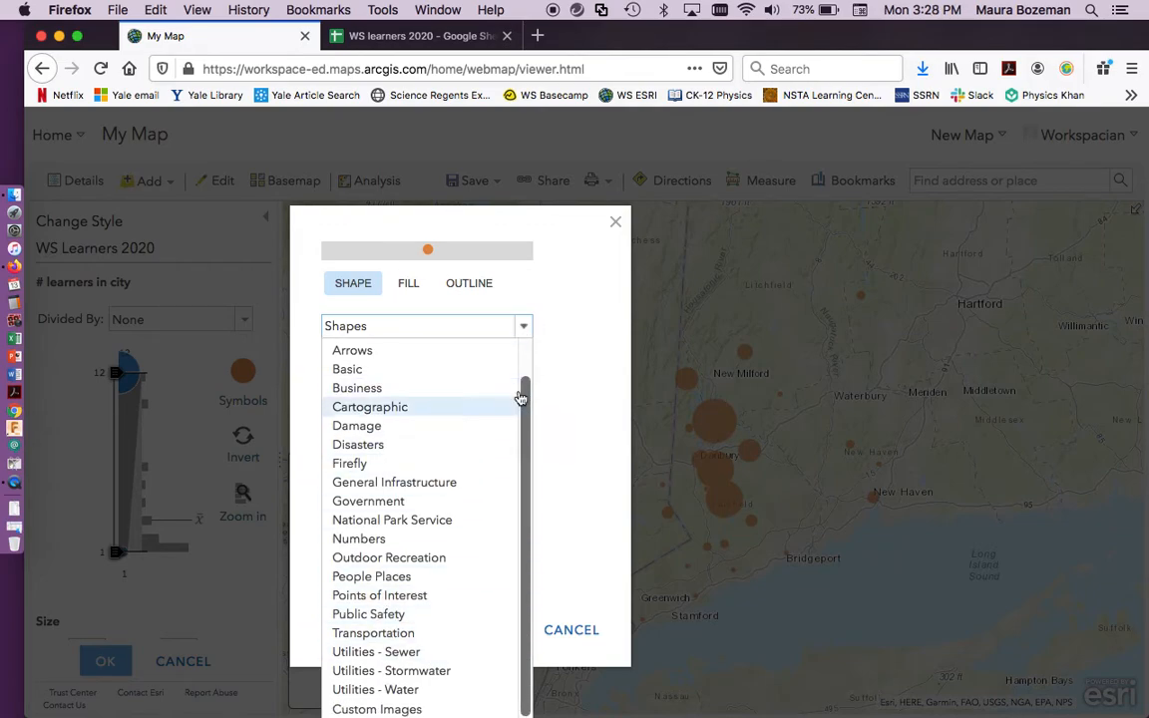
{"action": "left_click", "coordinate": [524, 330]}
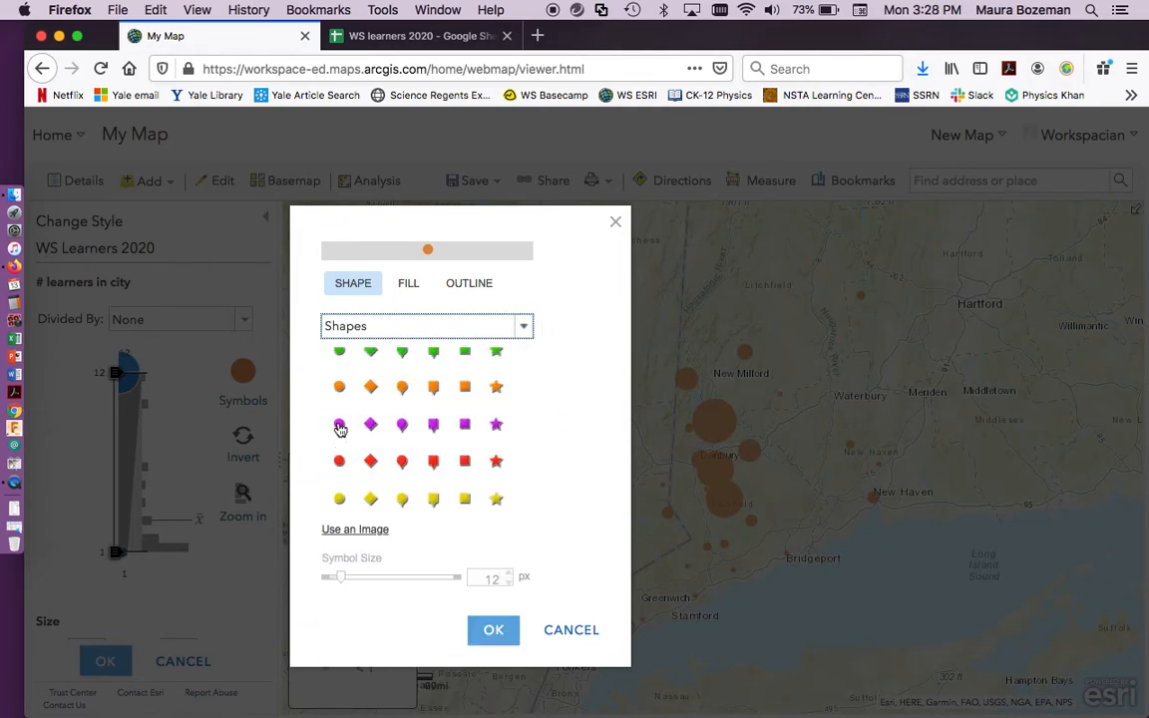
{"action": "left_click", "coordinate": [338, 423]}
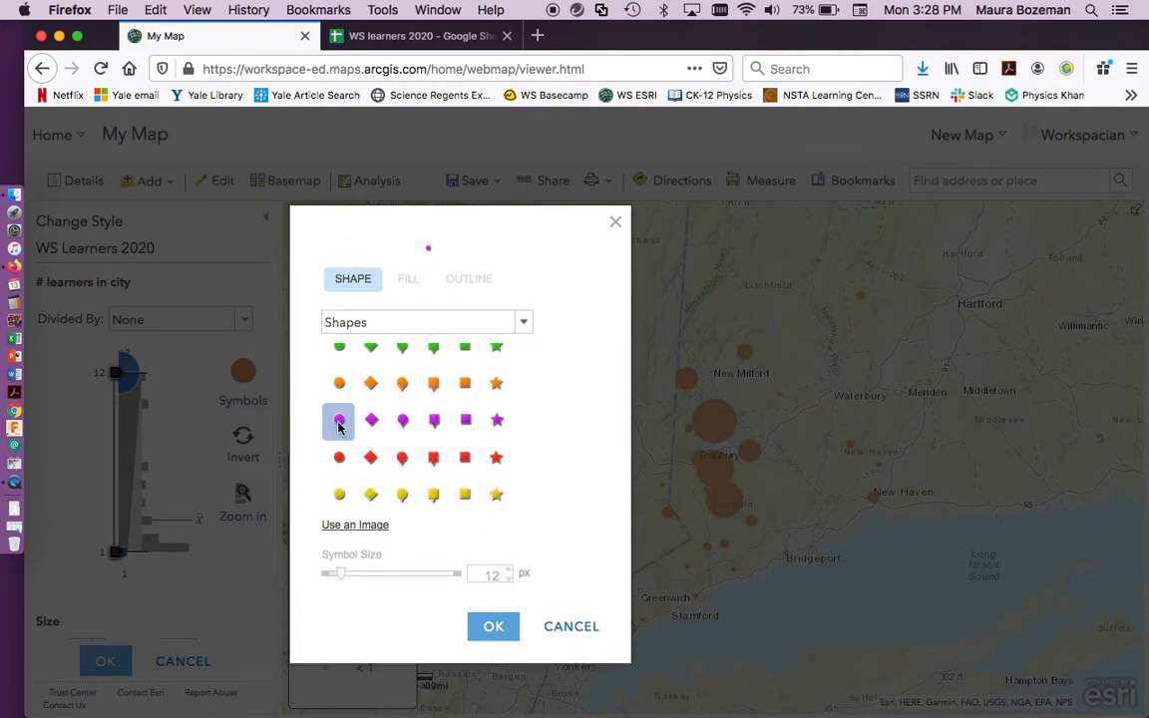
{"action": "left_click", "coordinate": [495, 626]}
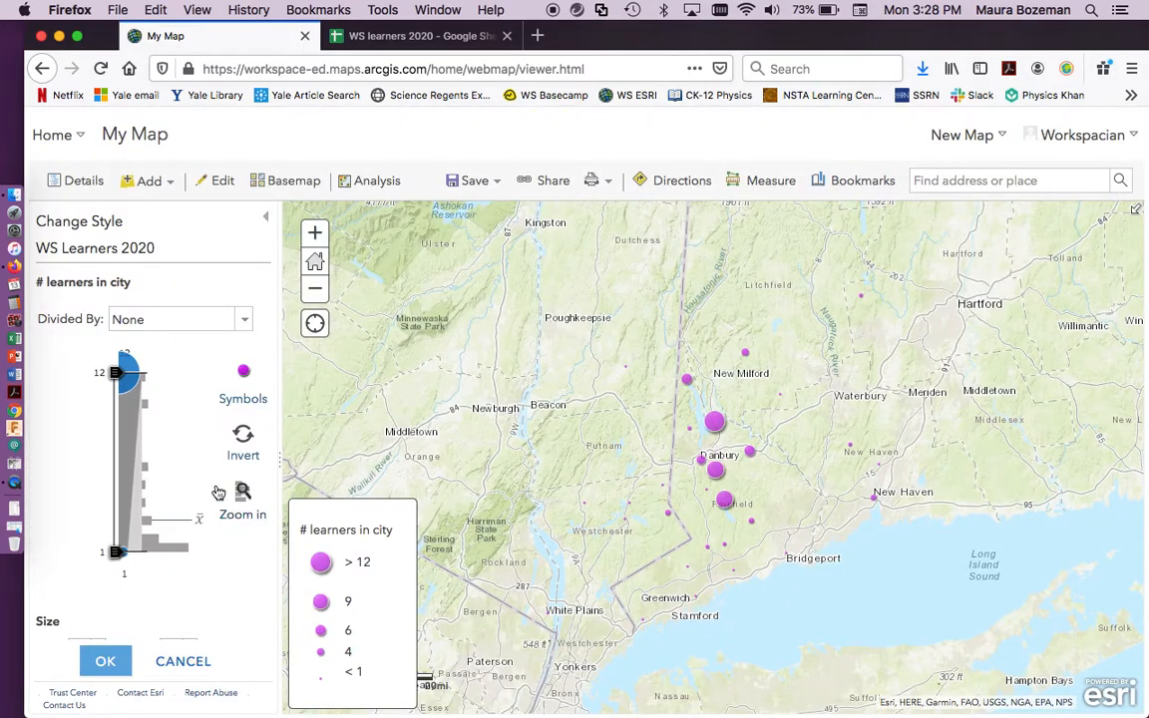
Step: Raise the maximum symbol size to 61 px and finish the layer's style changes
{"action": "scroll", "coordinate": [206, 554], "scroll_direction": "down", "scroll_amount": 3}
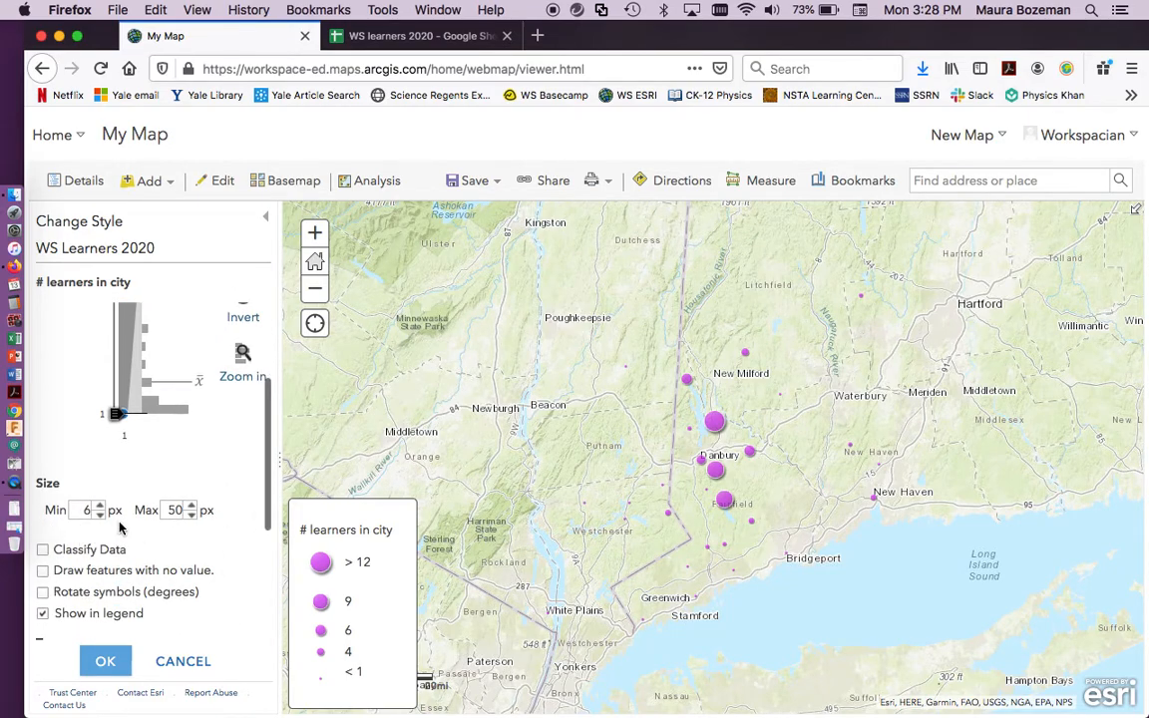
{"action": "left_click", "coordinate": [192, 506]}
{"action": "left_click", "coordinate": [192, 507]}
{"action": "left_click", "coordinate": [193, 506]}
{"action": "left_click", "coordinate": [193, 506]}
{"action": "left_click", "coordinate": [192, 506]}
{"action": "left_click", "coordinate": [192, 505]}
{"action": "left_click", "coordinate": [191, 506]}
{"action": "left_click", "coordinate": [192, 506]}
{"action": "left_click", "coordinate": [191, 506]}
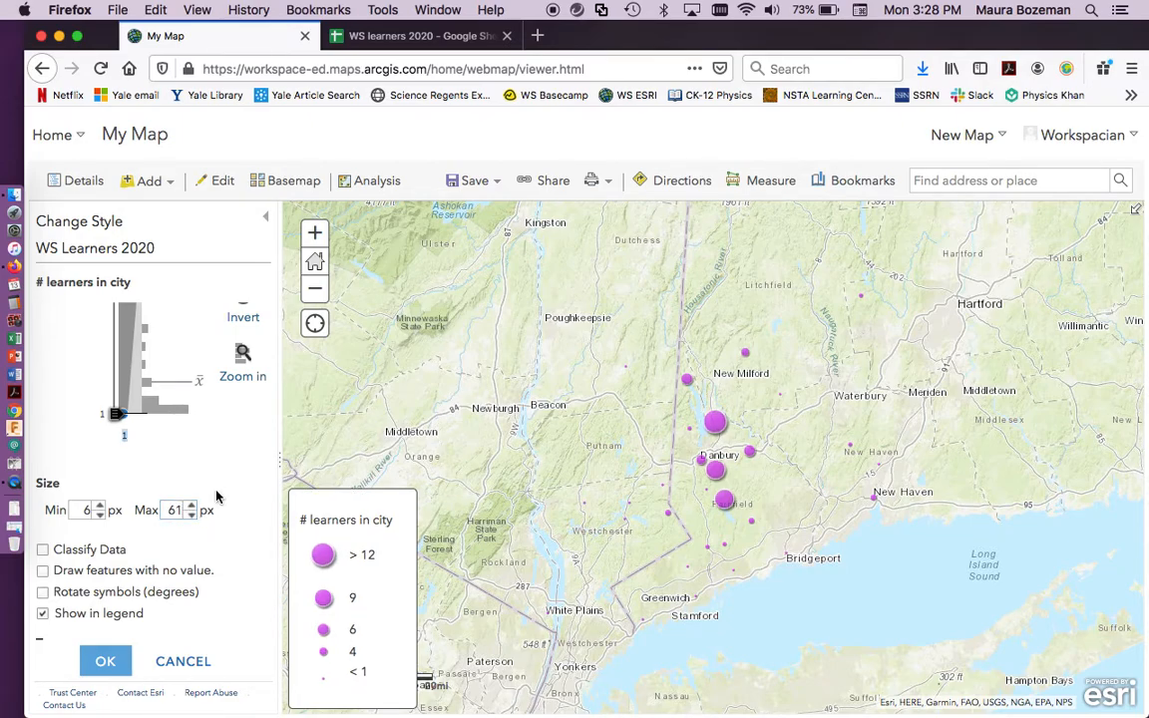
{"action": "scroll", "coordinate": [218, 495], "scroll_direction": "down", "scroll_amount": 3}
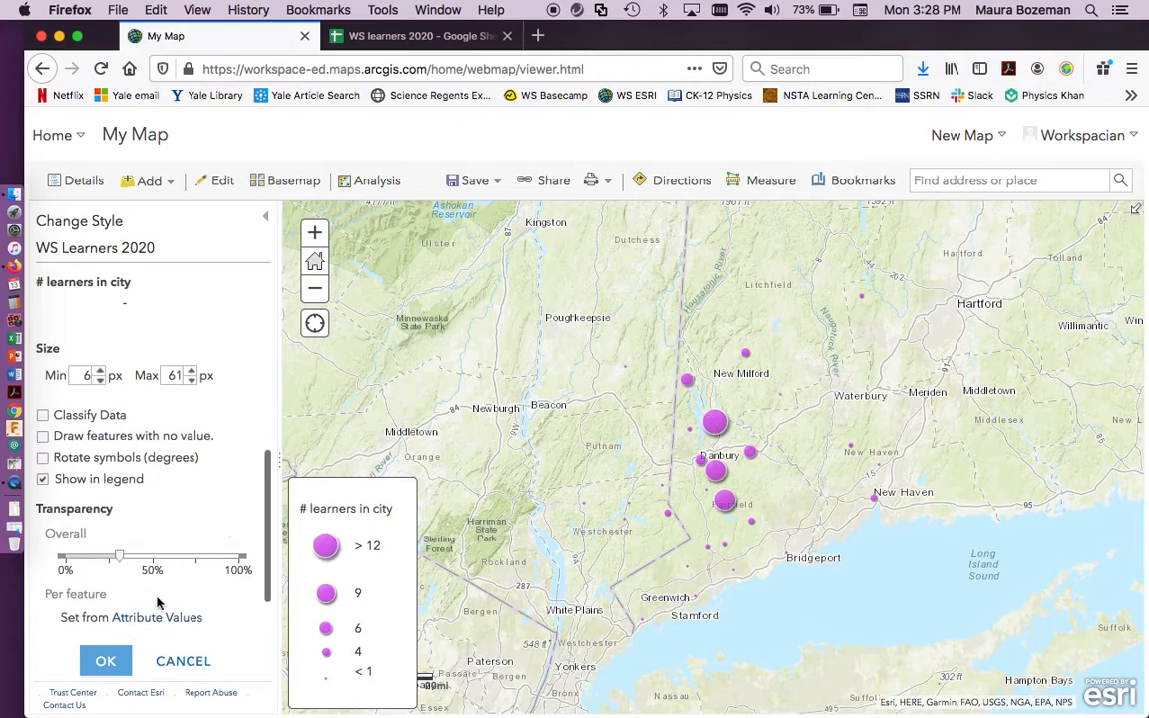
{"action": "left_click", "coordinate": [109, 663]}
{"action": "left_click", "coordinate": [110, 660]}
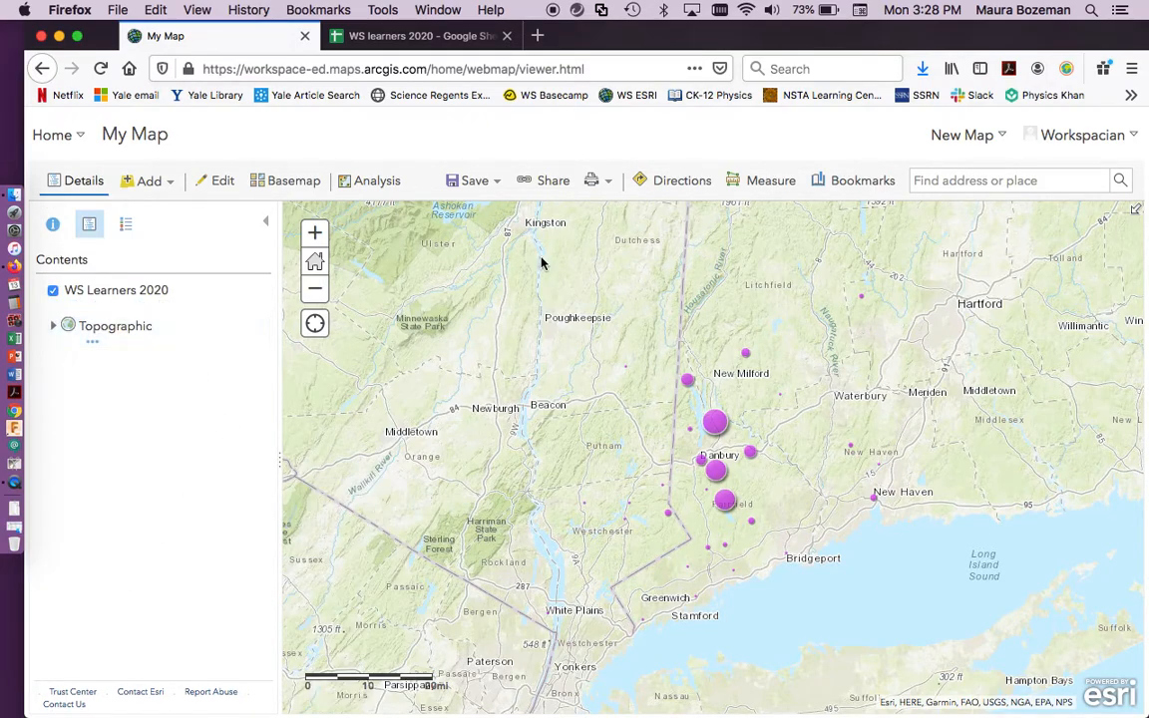
Step: Check the attributes of the large purple circle just north of Danbury and close the pop-up
{"action": "left_click", "coordinate": [716, 422]}
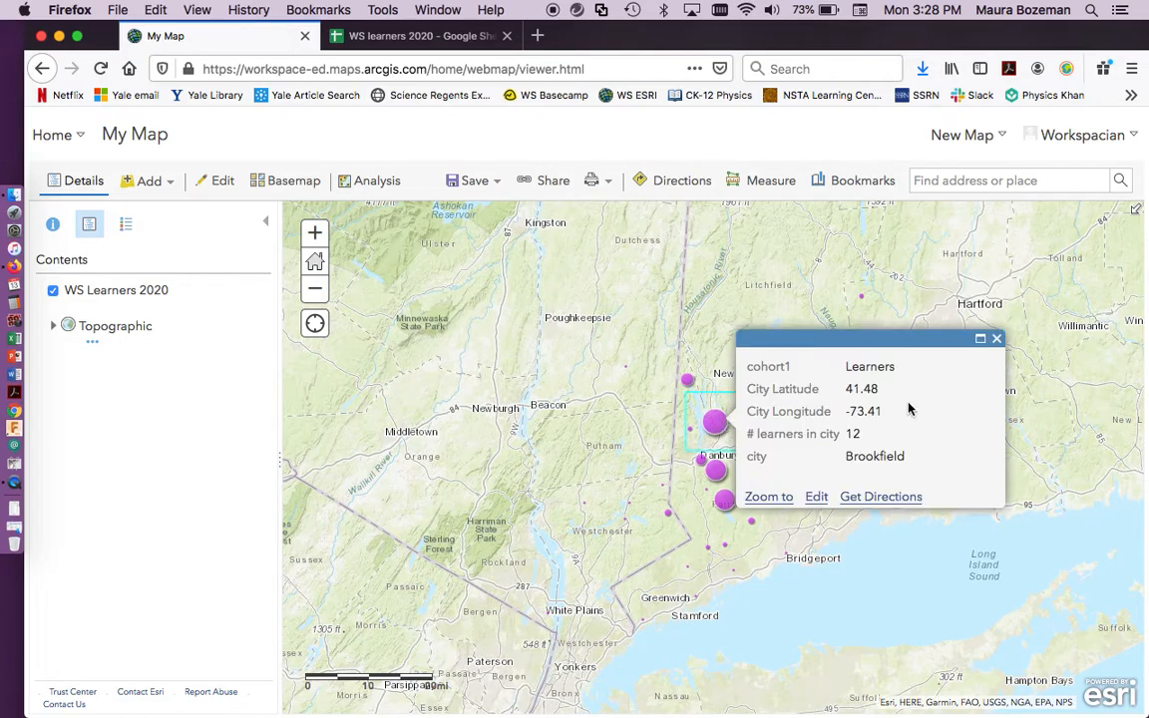
{"action": "left_click", "coordinate": [998, 340]}
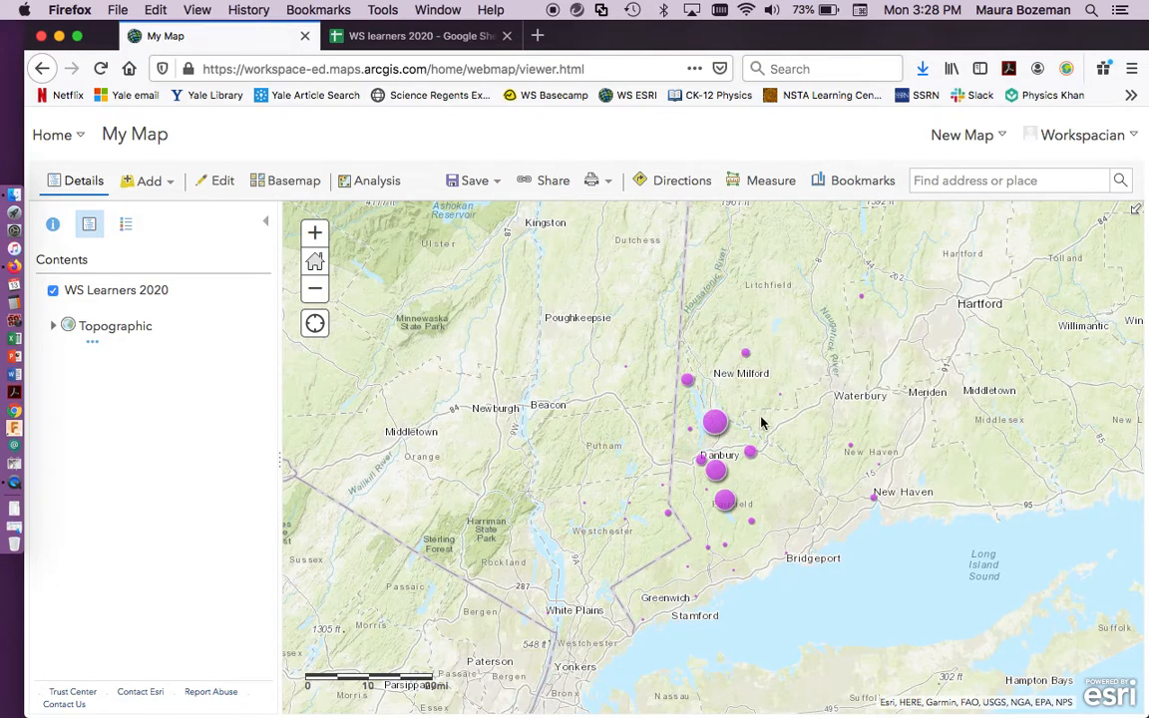
{"action": "left_click", "coordinate": [115, 290]}
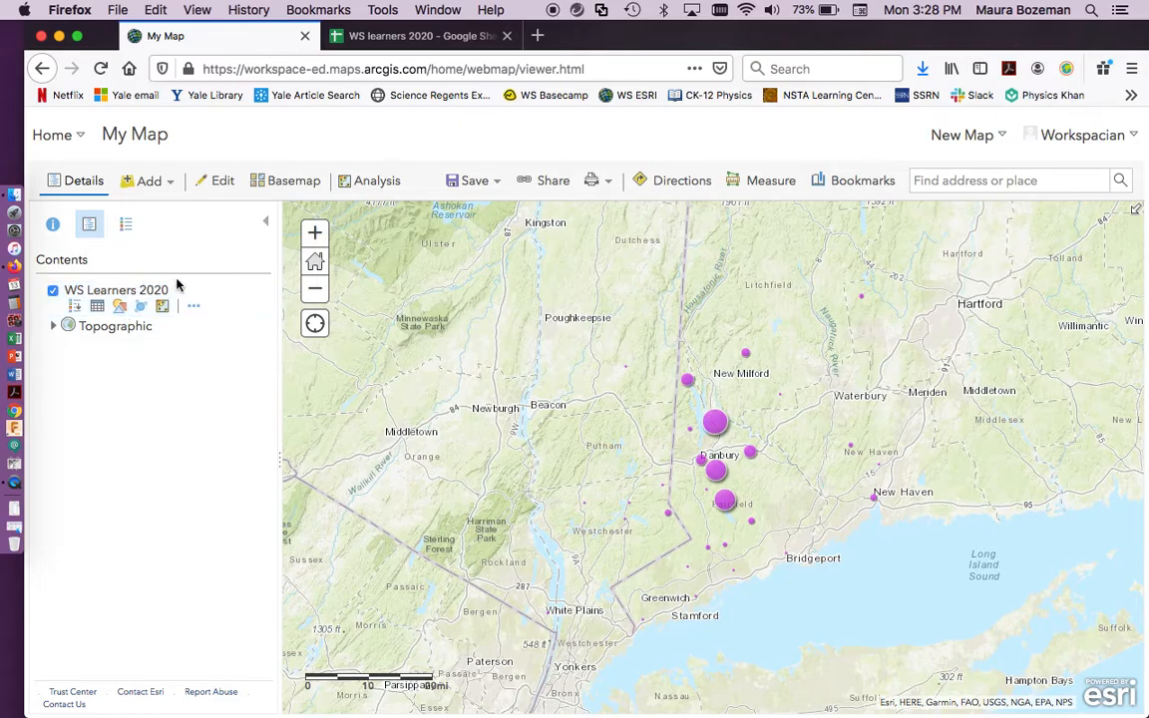
{"action": "left_click", "coordinate": [315, 288]}
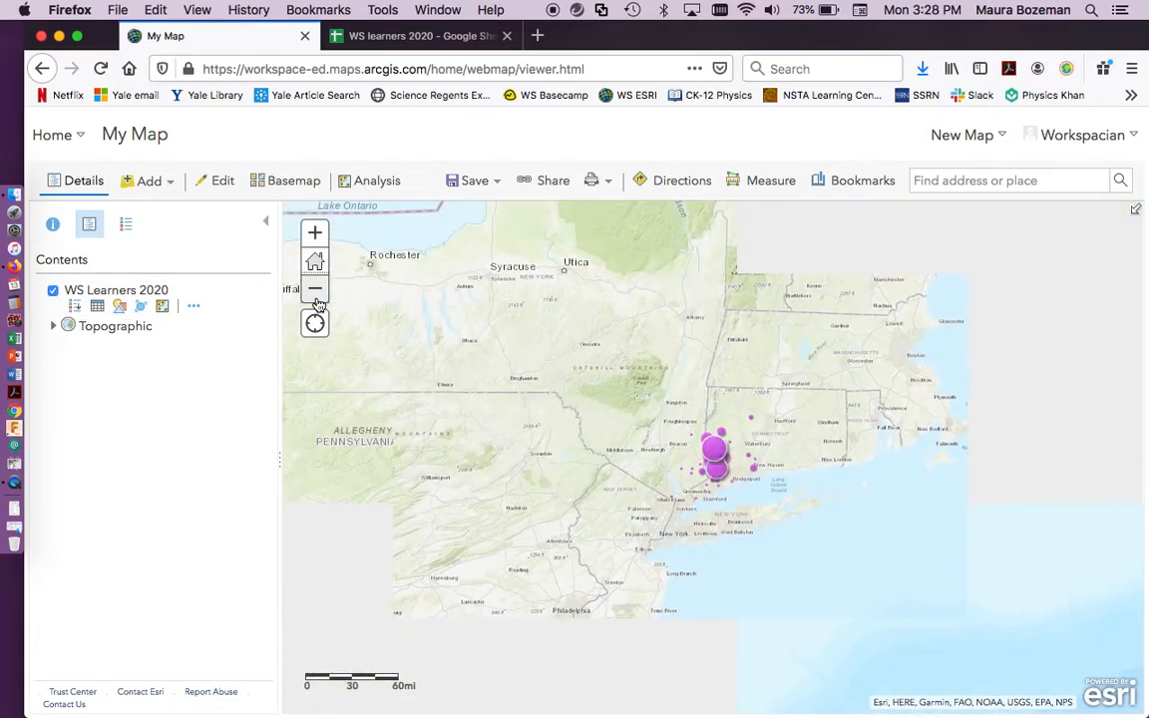
{"action": "left_click", "coordinate": [315, 289]}
{"action": "left_click", "coordinate": [315, 232]}
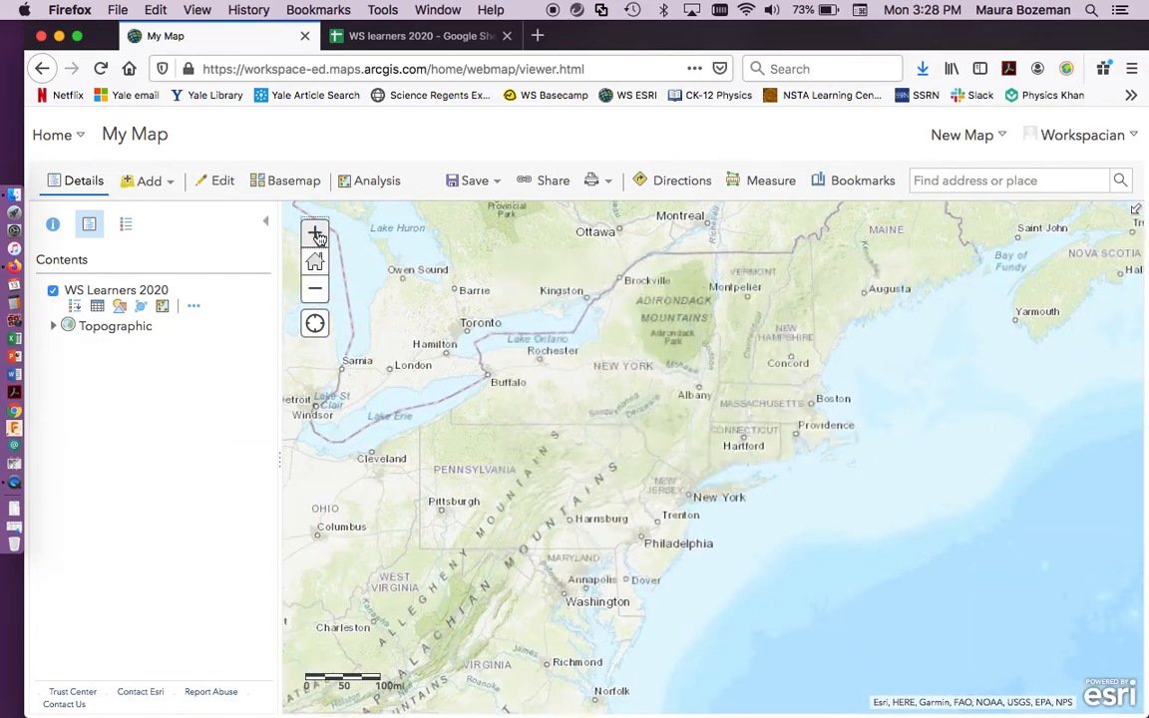
{"action": "left_click", "coordinate": [315, 232]}
{"action": "left_click", "coordinate": [315, 232]}
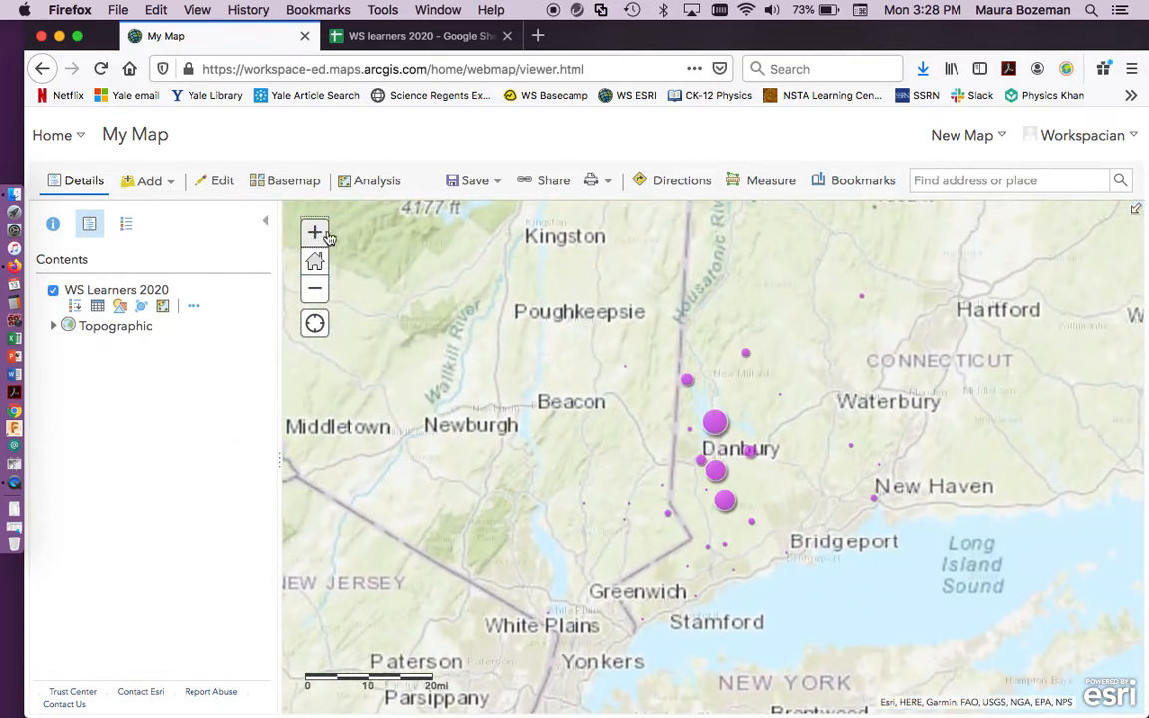
Step: Try the Light Gray Canvas basemap and replace it with the Dark Gray Canvas basemap
{"action": "left_click", "coordinate": [298, 185]}
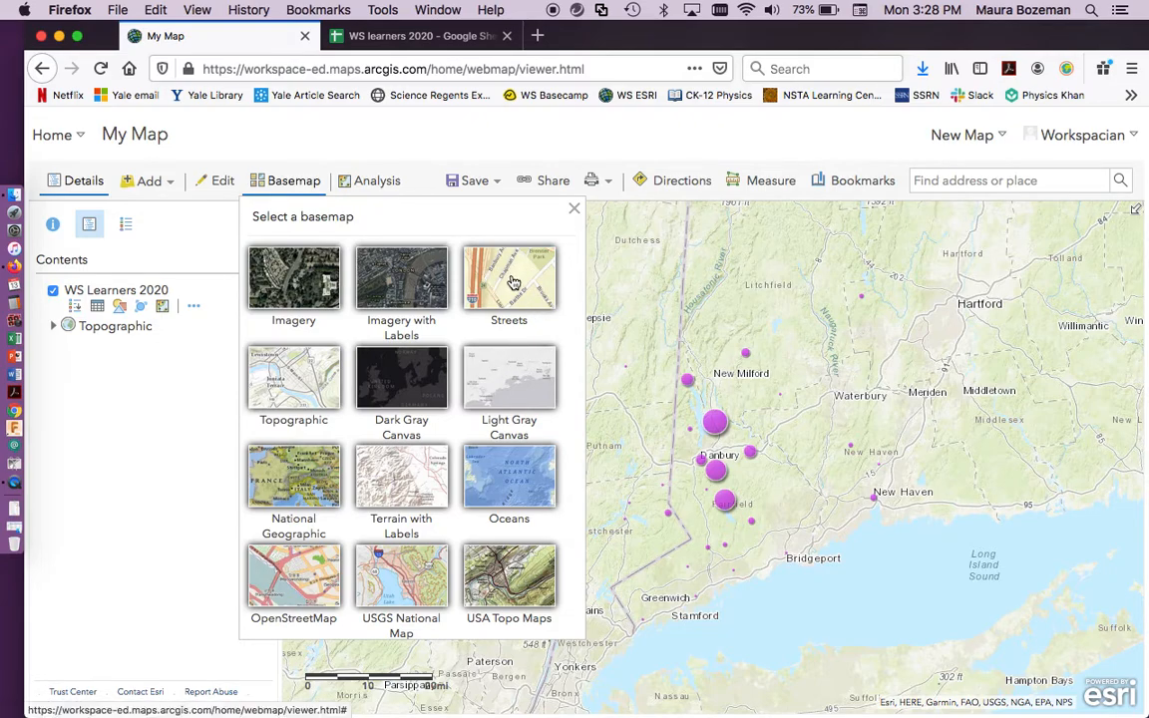
{"action": "left_click", "coordinate": [510, 384]}
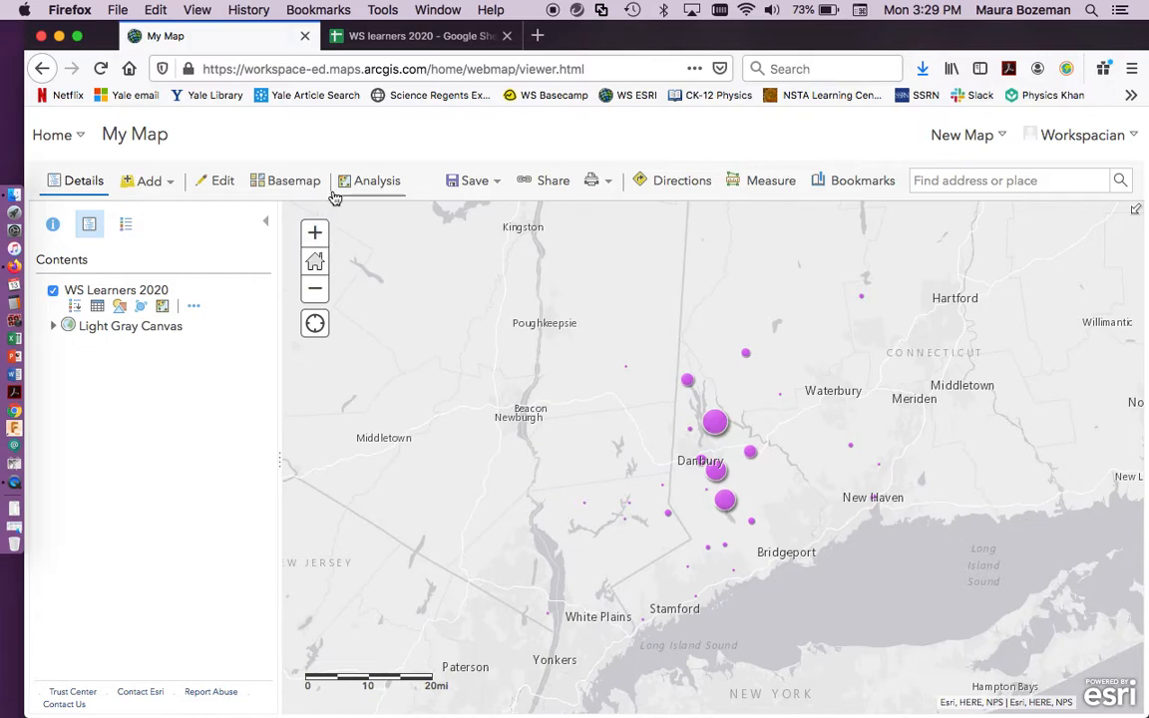
{"action": "left_click", "coordinate": [284, 180]}
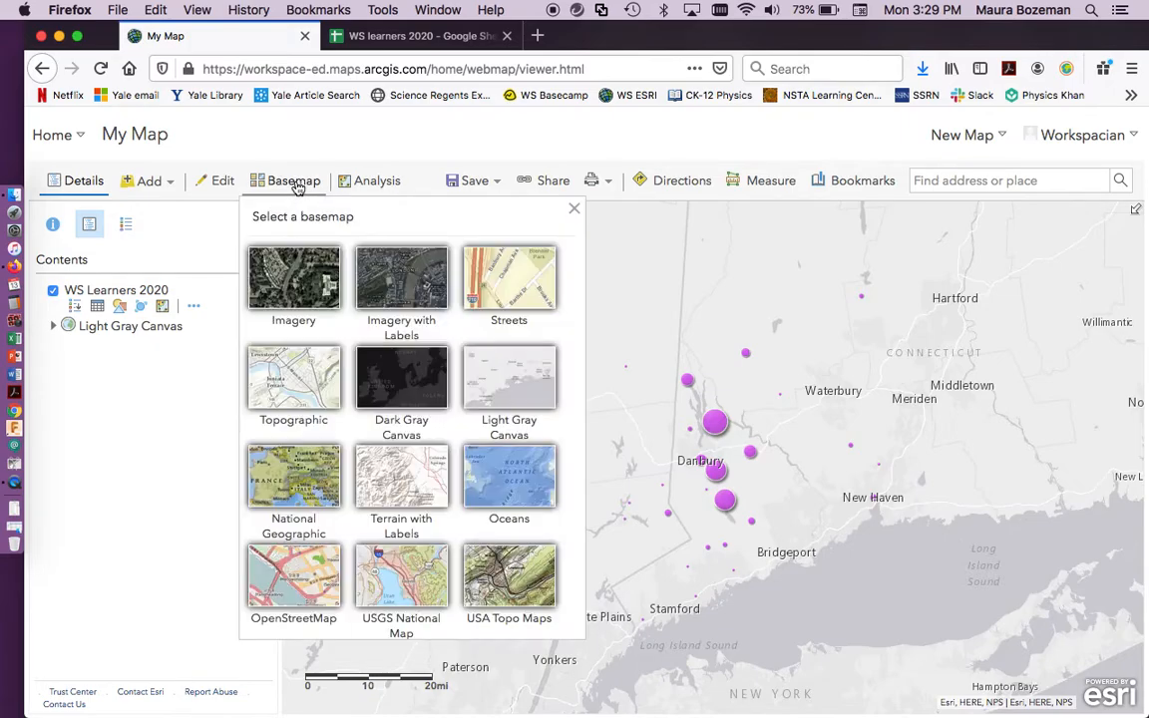
{"action": "left_click", "coordinate": [392, 383]}
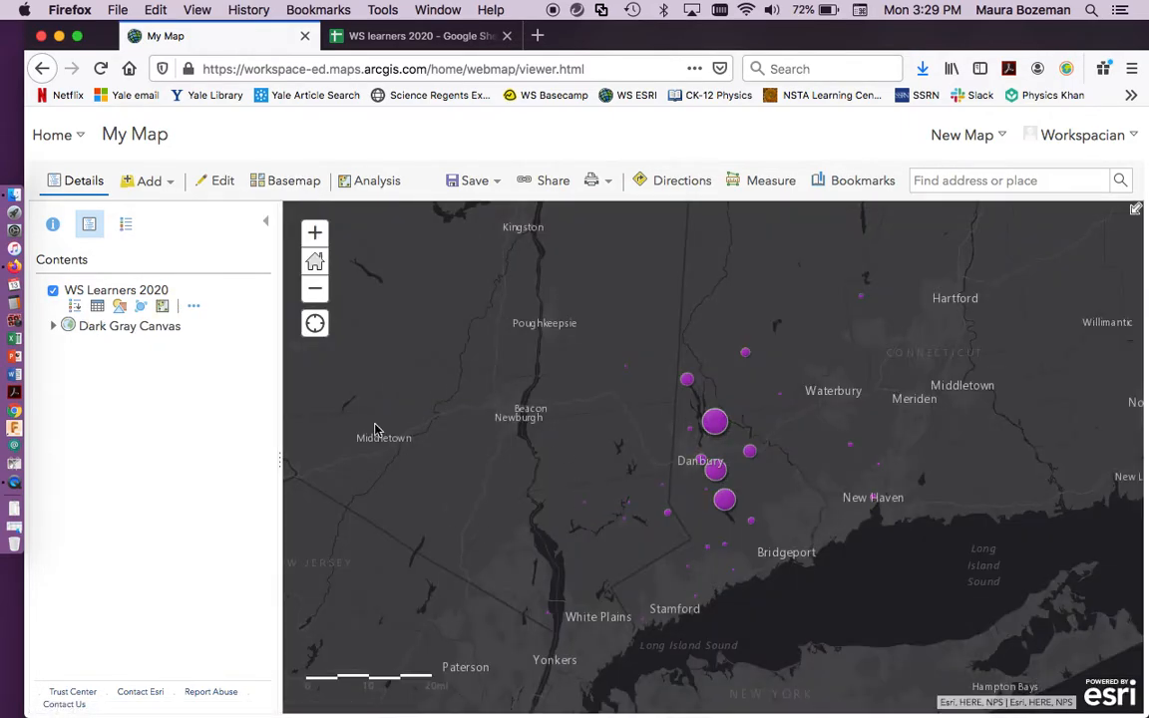
{"action": "left_click", "coordinate": [315, 288]}
{"action": "left_click", "coordinate": [315, 235]}
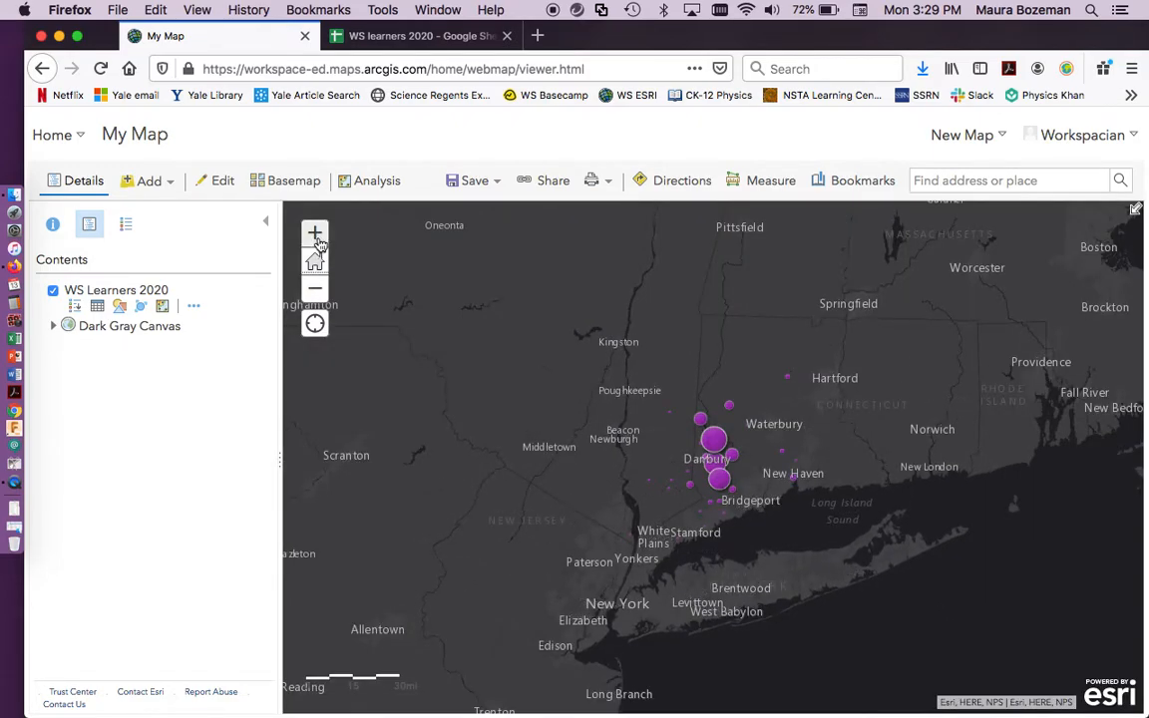
{"action": "left_click_drag", "start_coordinate": [532, 422], "coordinate": [456, 397]}
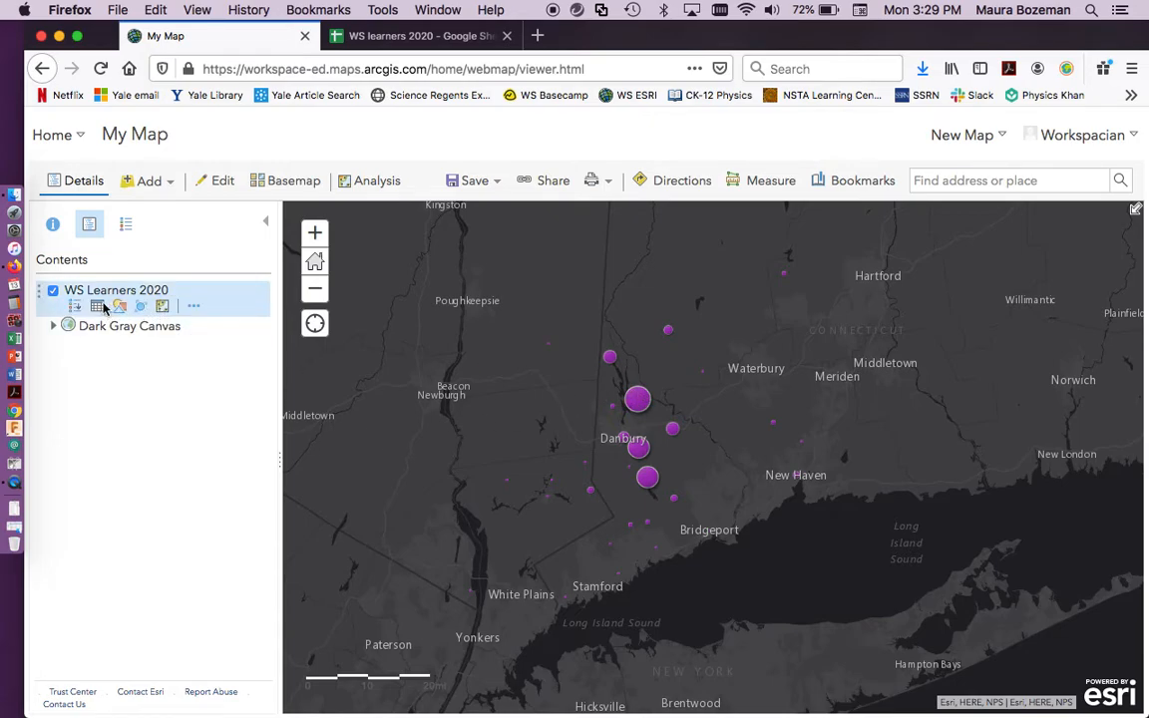
Step: Look at the WS Learners 2020 layer's transparency setting, and view the attributes of the largest circle north of Danbury, closing its pop-up
{"action": "left_click", "coordinate": [194, 308]}
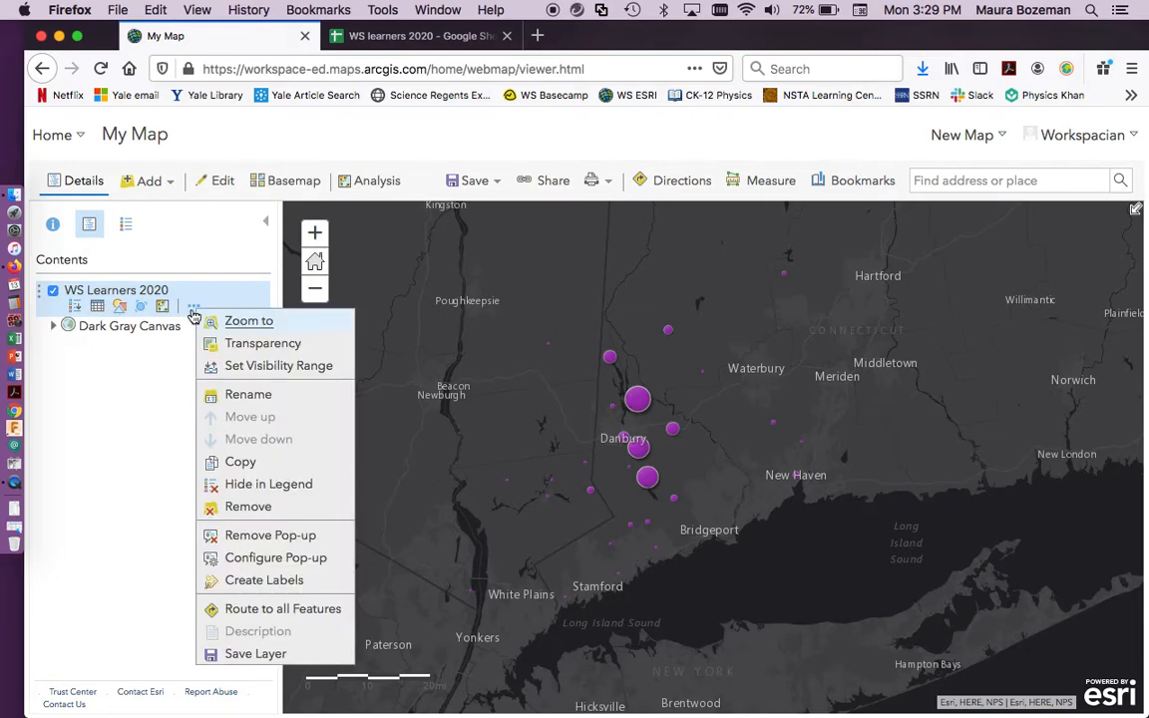
{"action": "mouse_move", "coordinate": [245, 342]}
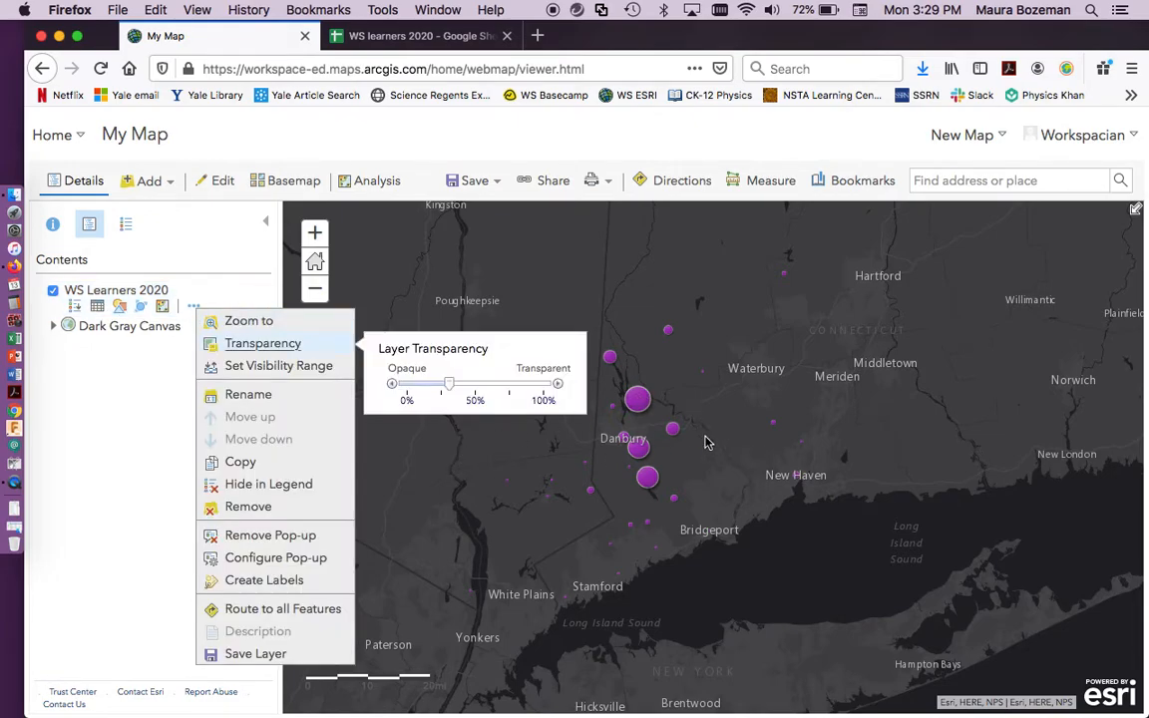
{"action": "left_click", "coordinate": [638, 400]}
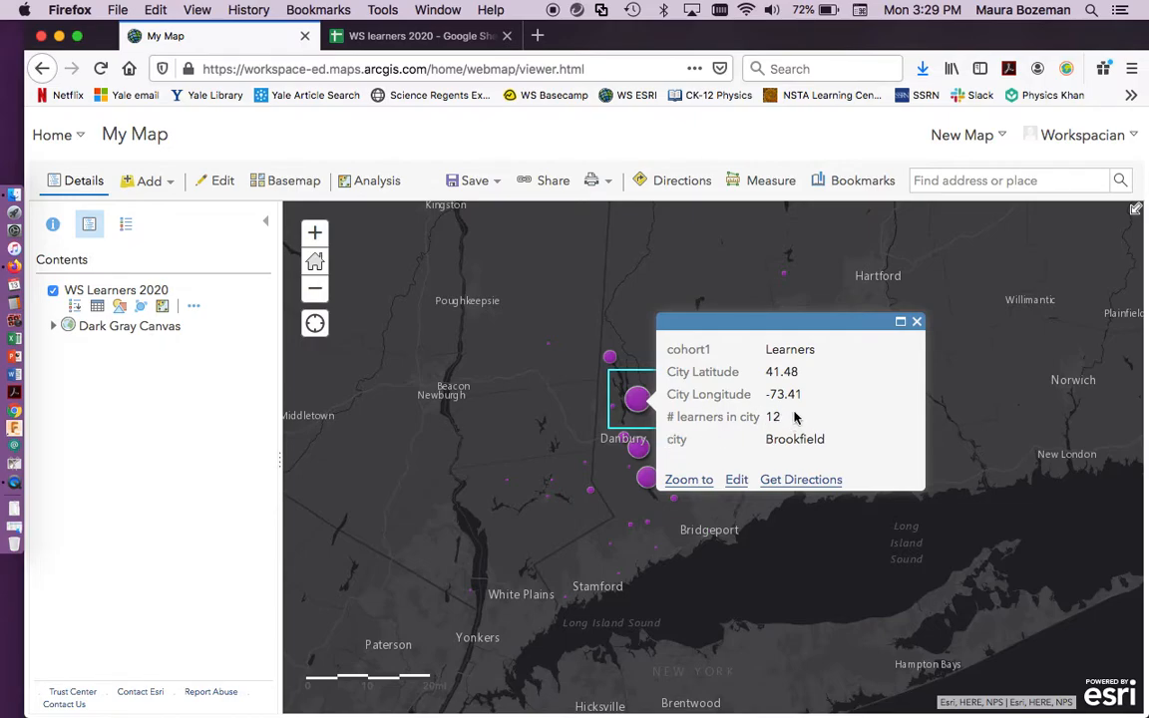
{"action": "left_click", "coordinate": [916, 321]}
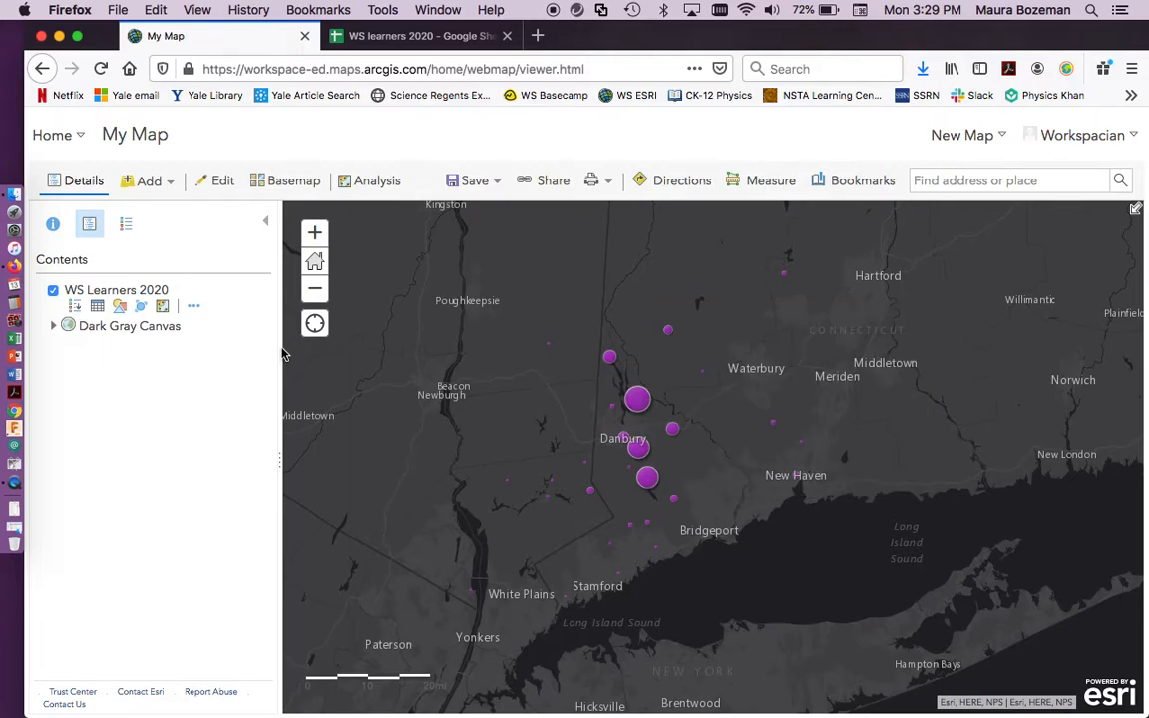
Step: Open the pop-up configuration of the WS Learners 2020 layer and set the pop-up title to "WS Learners"
{"action": "left_click", "coordinate": [194, 306]}
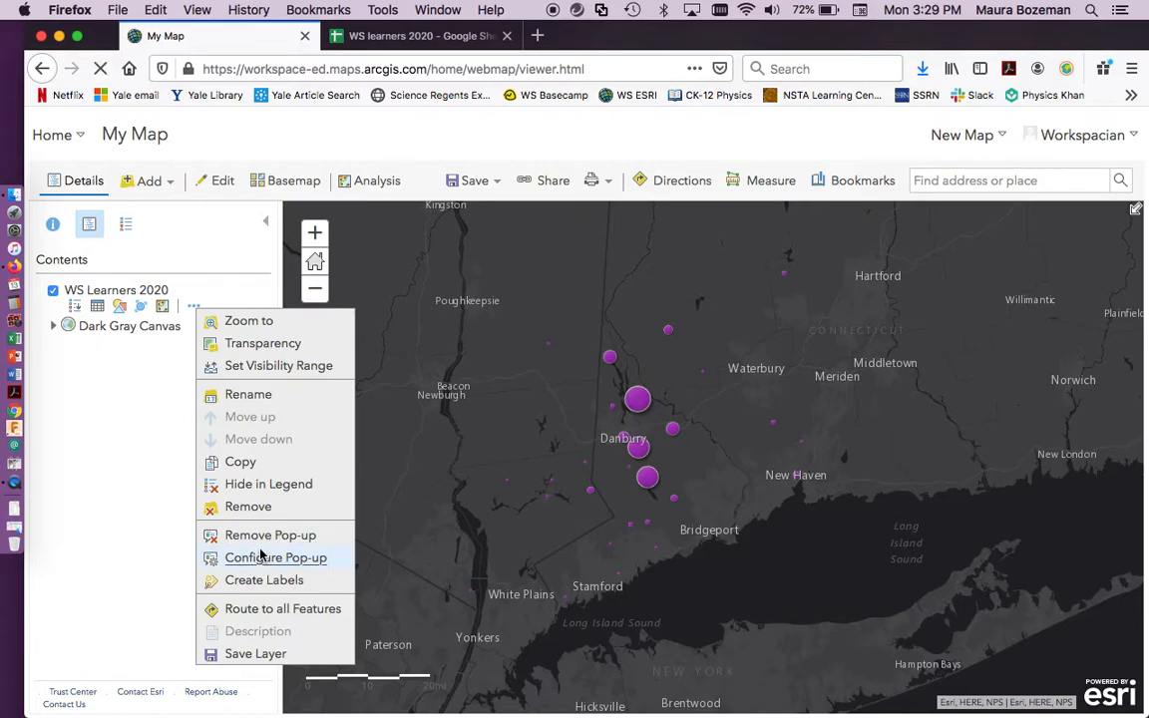
{"action": "left_click", "coordinate": [260, 557]}
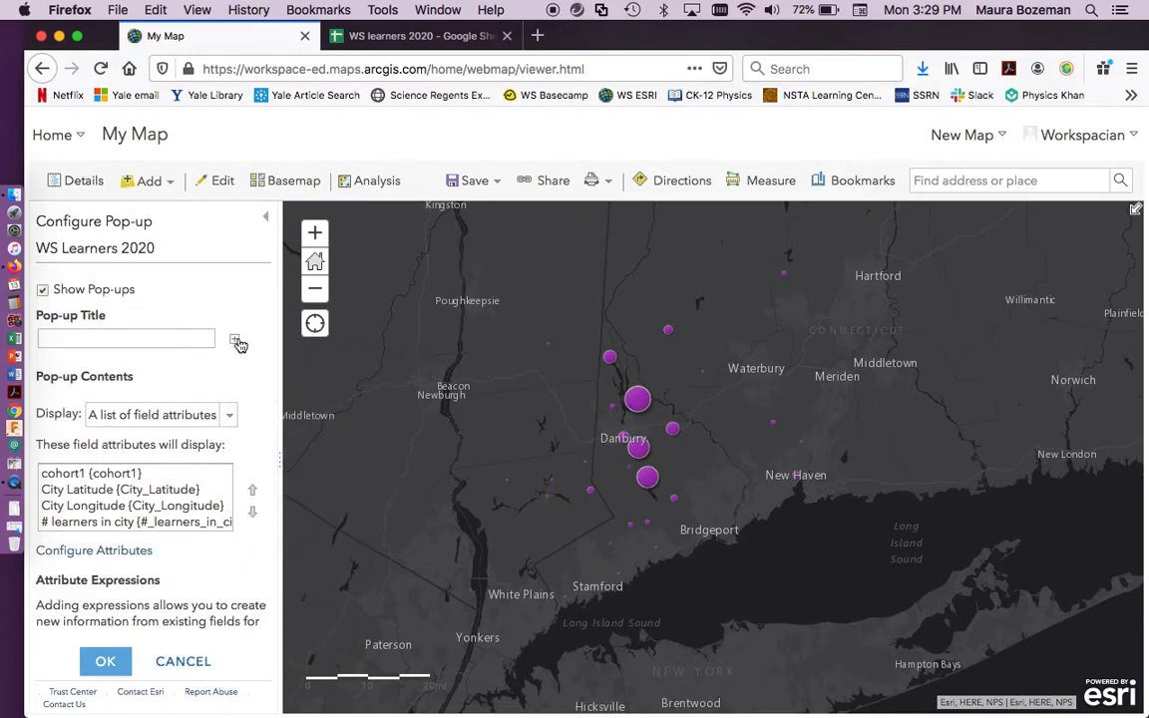
{"action": "scroll", "coordinate": [251, 384], "scroll_direction": "down", "scroll_amount": 2}
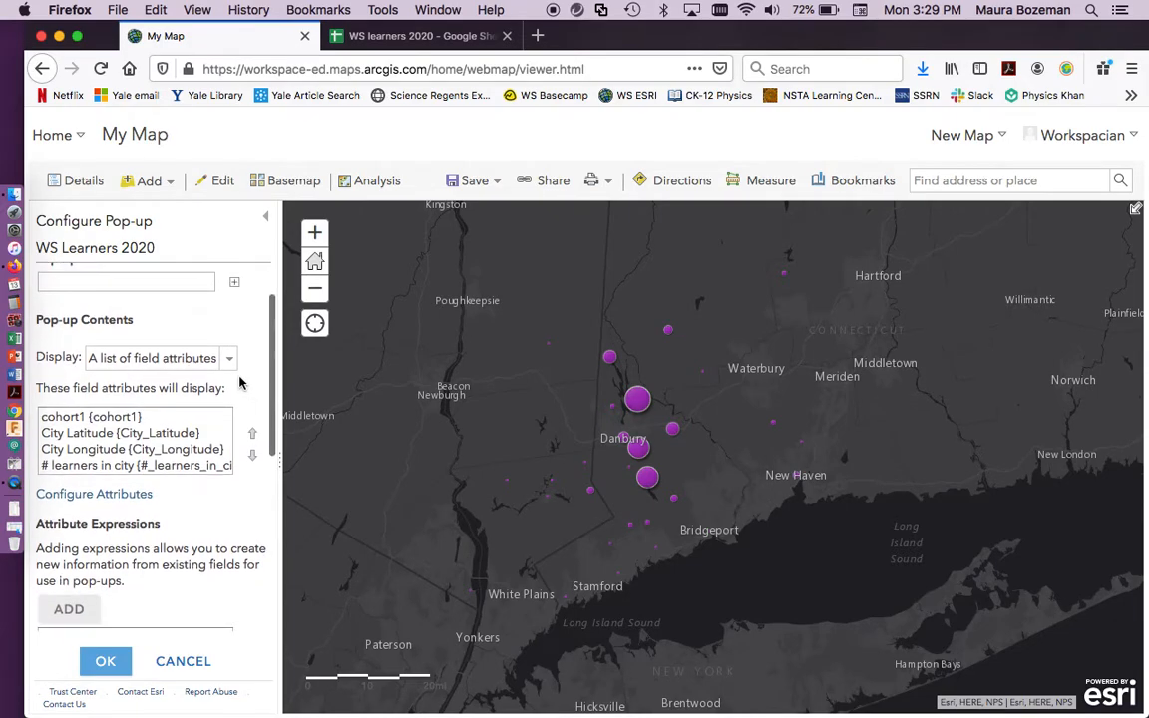
{"action": "left_click", "coordinate": [160, 282]}
{"action": "type", "text": "WS"}
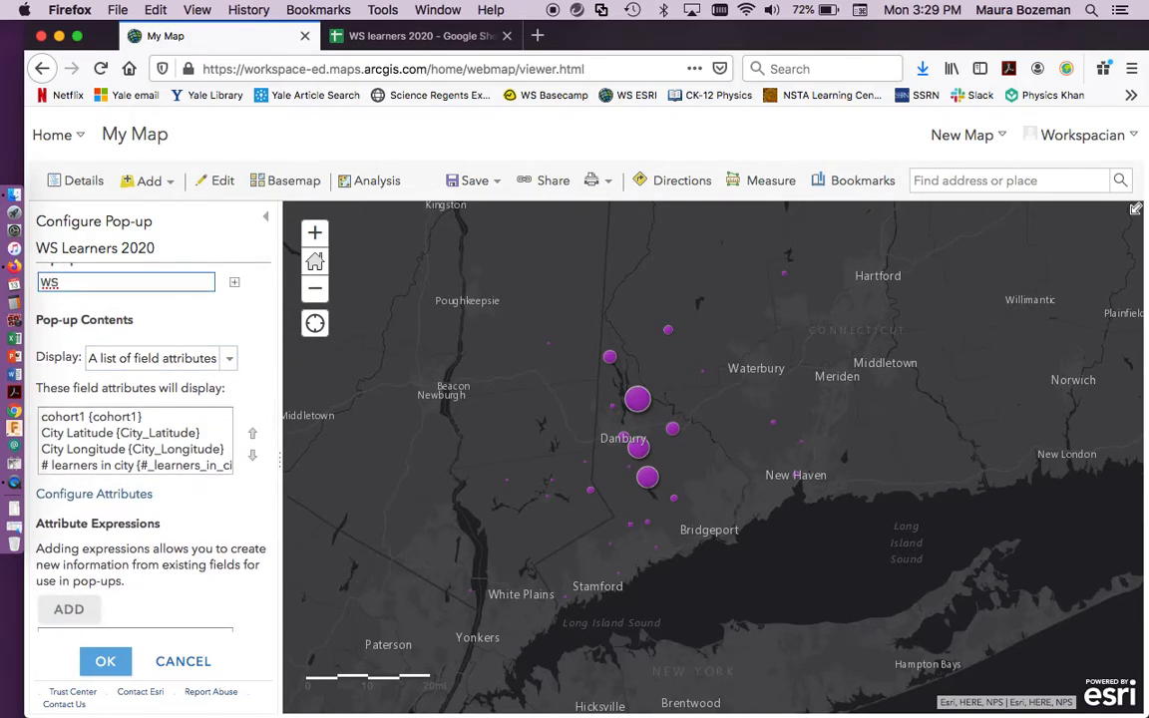
{"action": "type", "text": " Learners"}
Step: Disable display and editing of the cohort1, City Latitude and City Longitude fields in the pop-up attributes
{"action": "scroll", "coordinate": [243, 307], "scroll_direction": "down", "scroll_amount": 2}
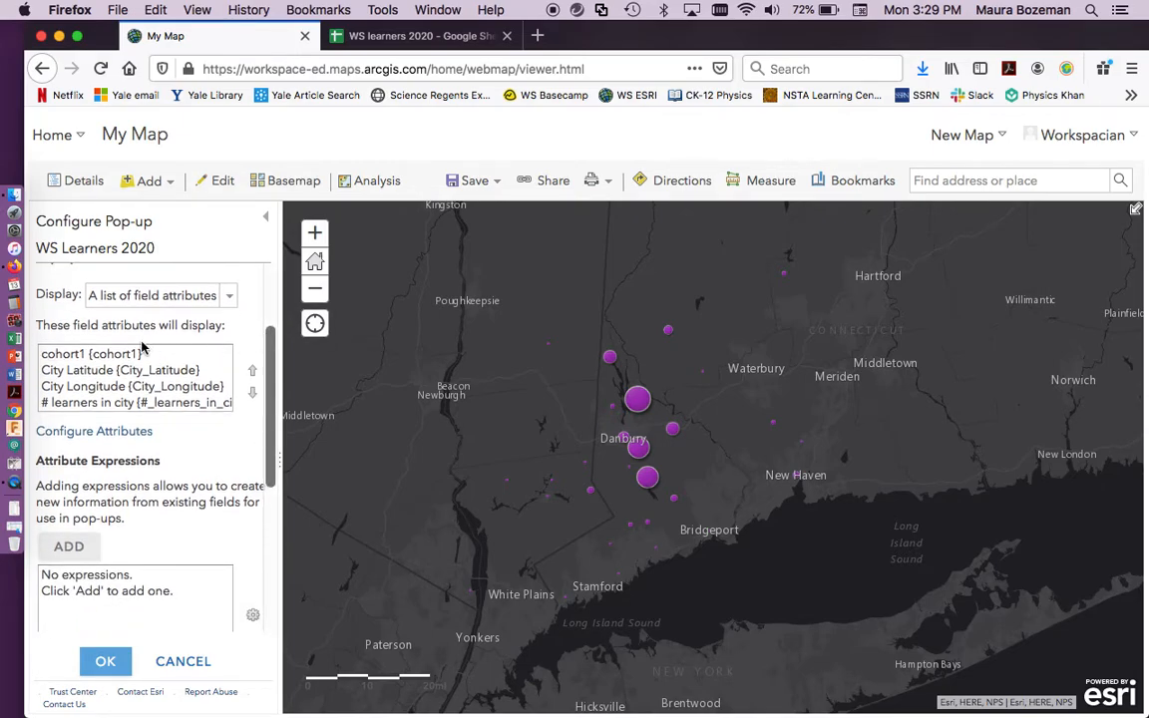
{"action": "left_click", "coordinate": [111, 352]}
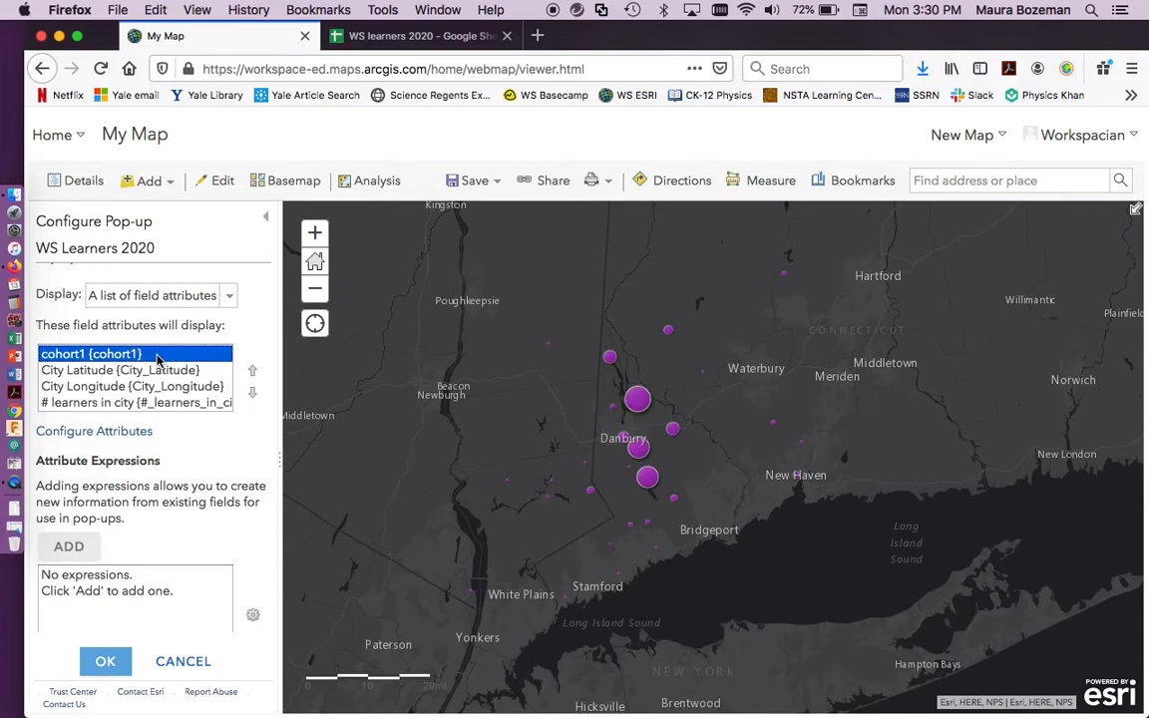
{"action": "left_click", "coordinate": [107, 432]}
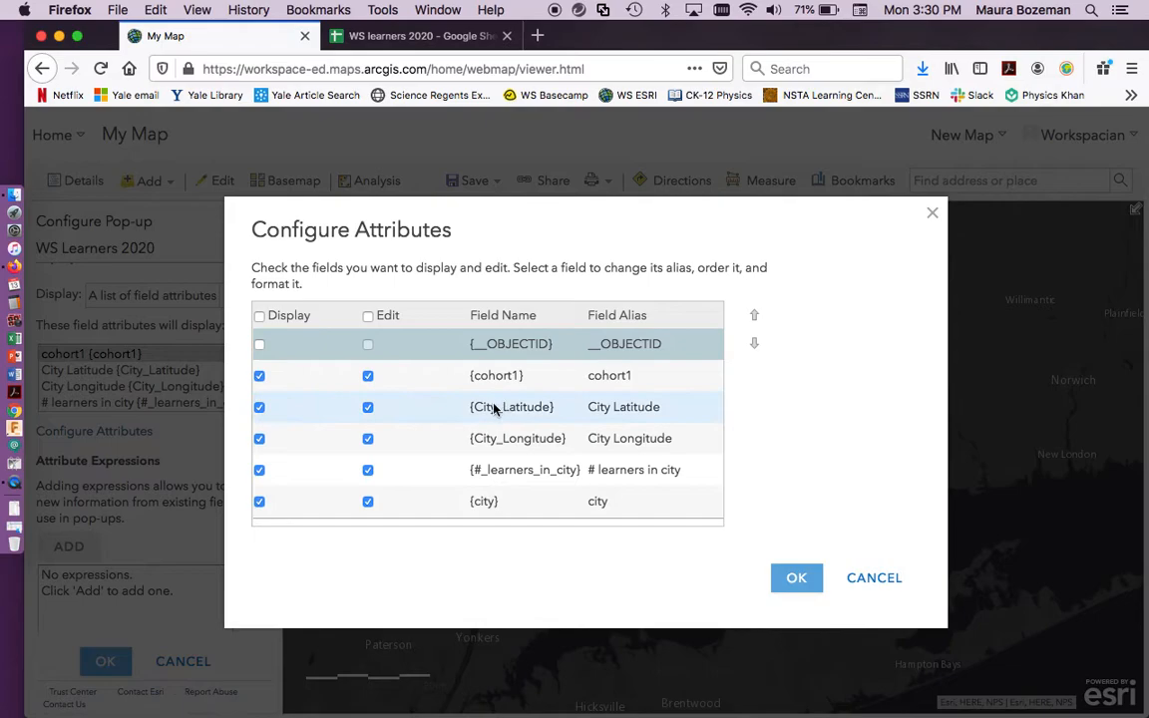
{"action": "left_click", "coordinate": [261, 377]}
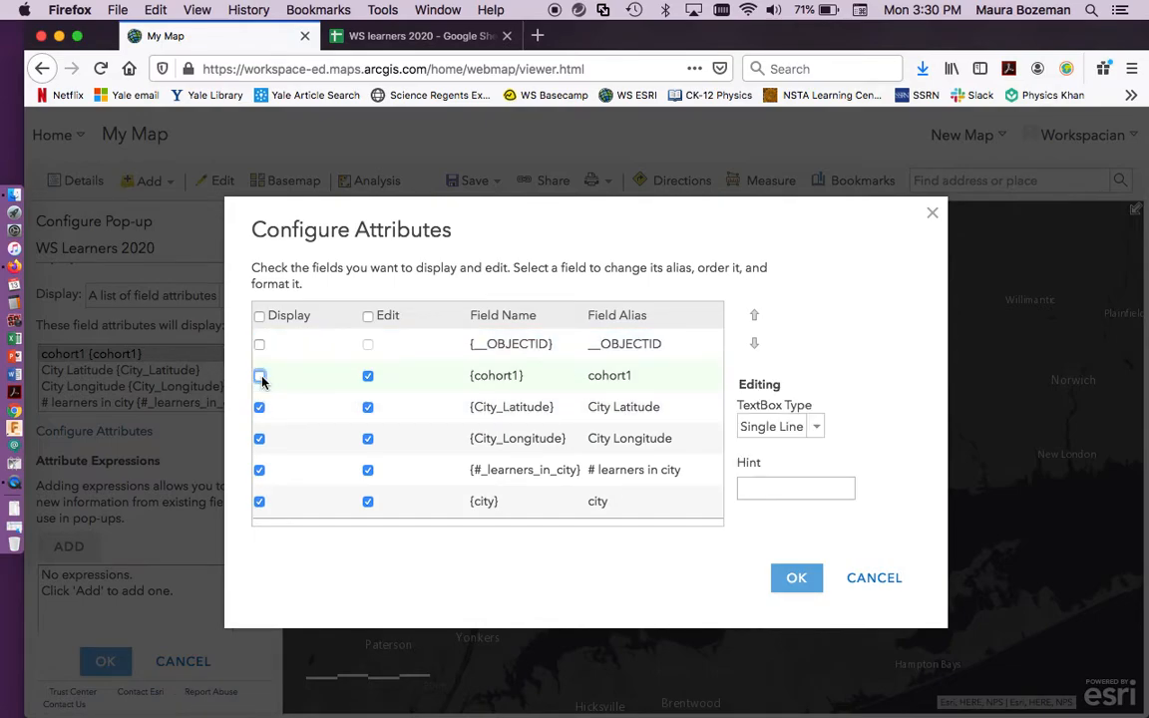
{"action": "left_click", "coordinate": [368, 378]}
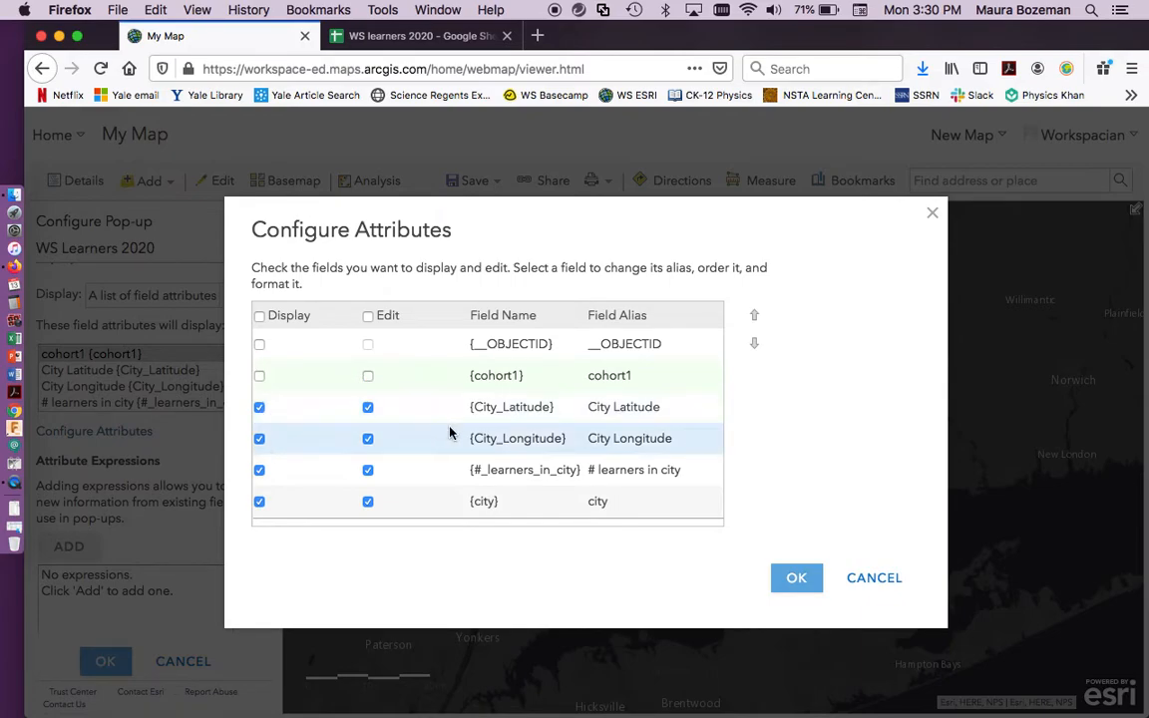
{"action": "left_click", "coordinate": [259, 407]}
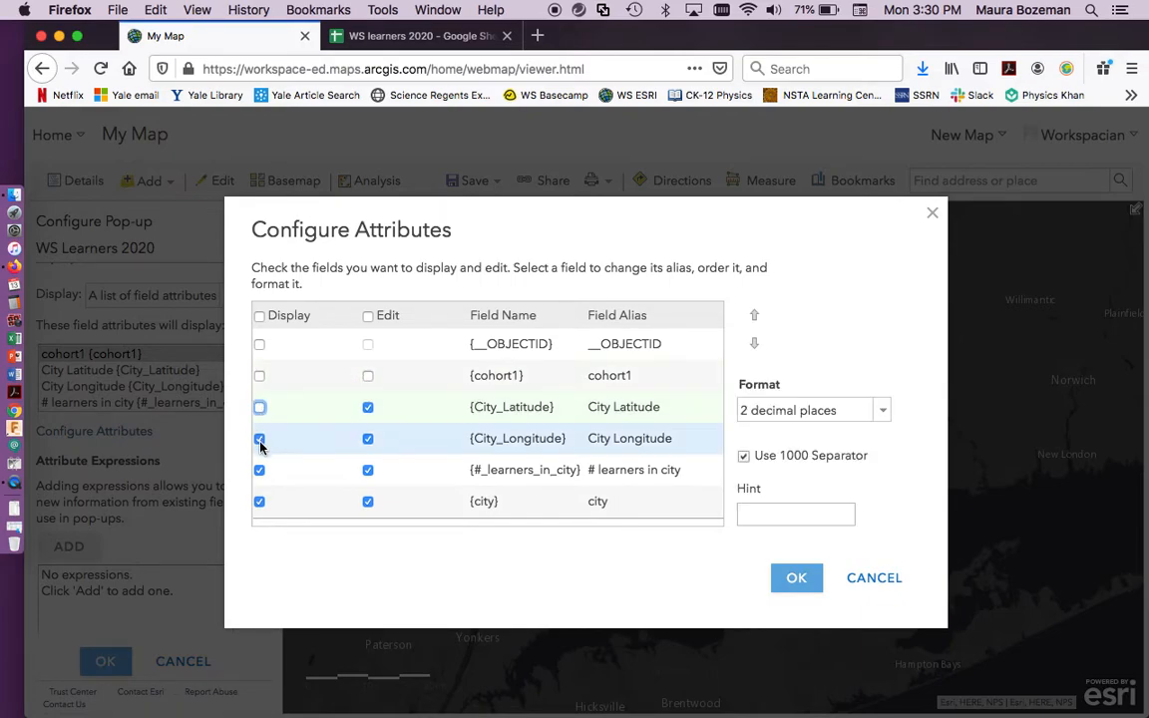
{"action": "left_click", "coordinate": [259, 439]}
{"action": "left_click", "coordinate": [368, 407]}
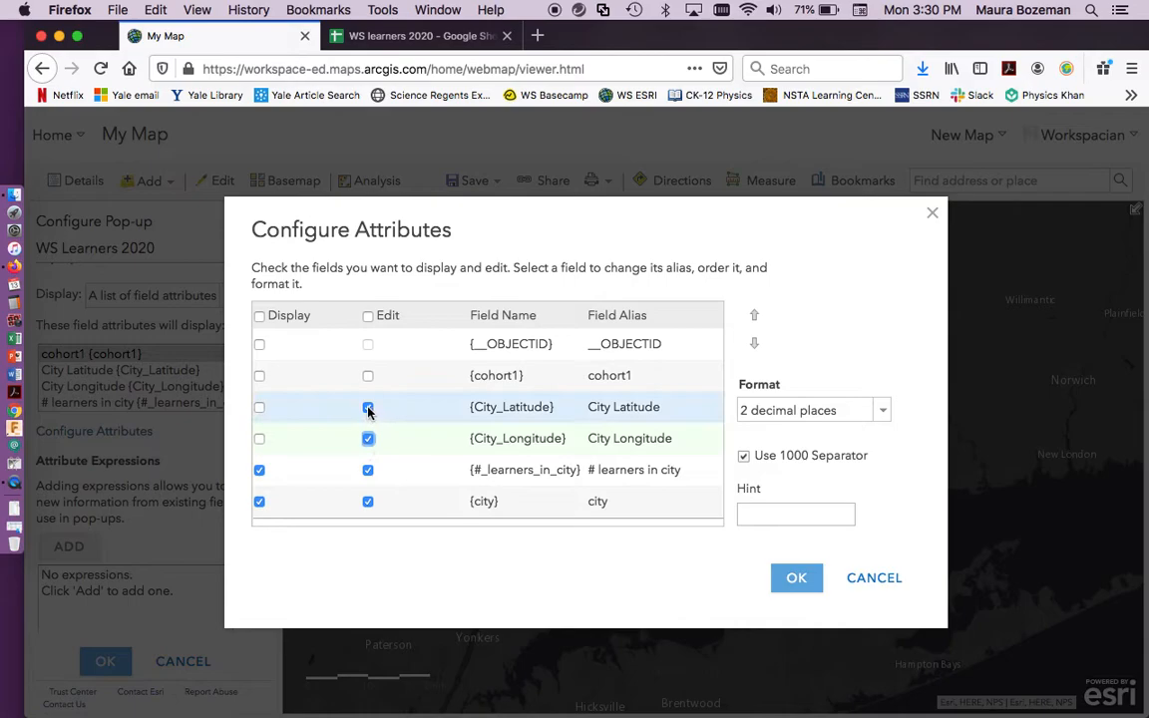
{"action": "left_click", "coordinate": [368, 439]}
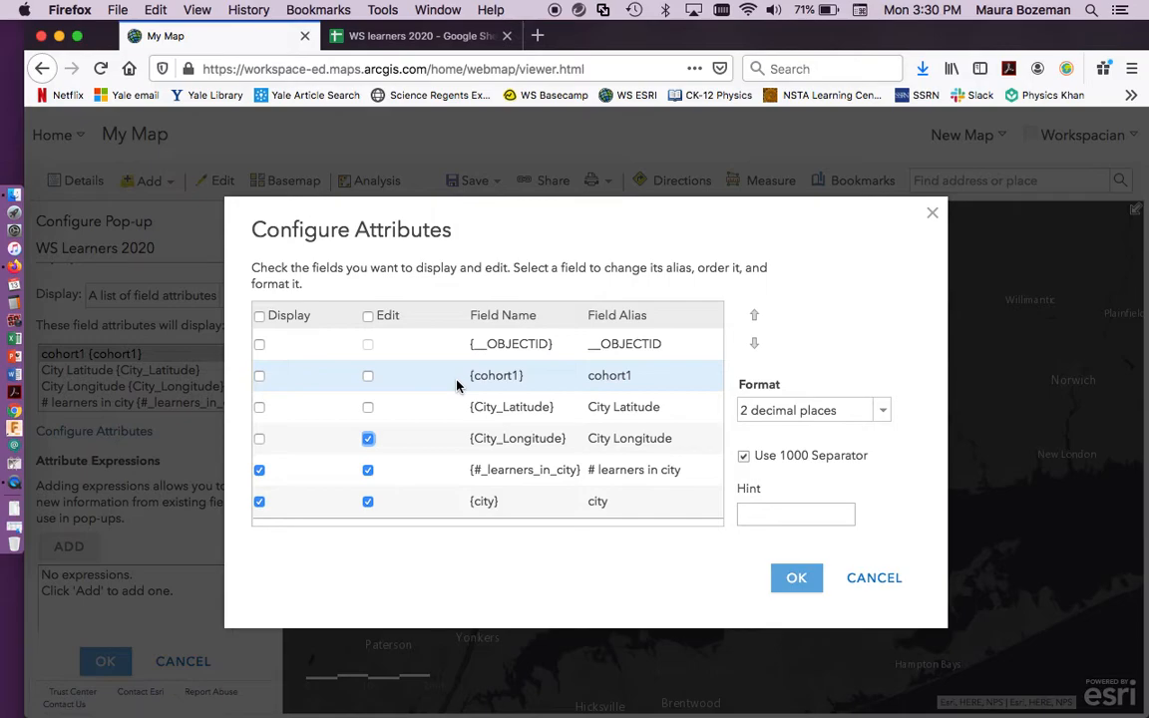
{"action": "left_click", "coordinate": [368, 439]}
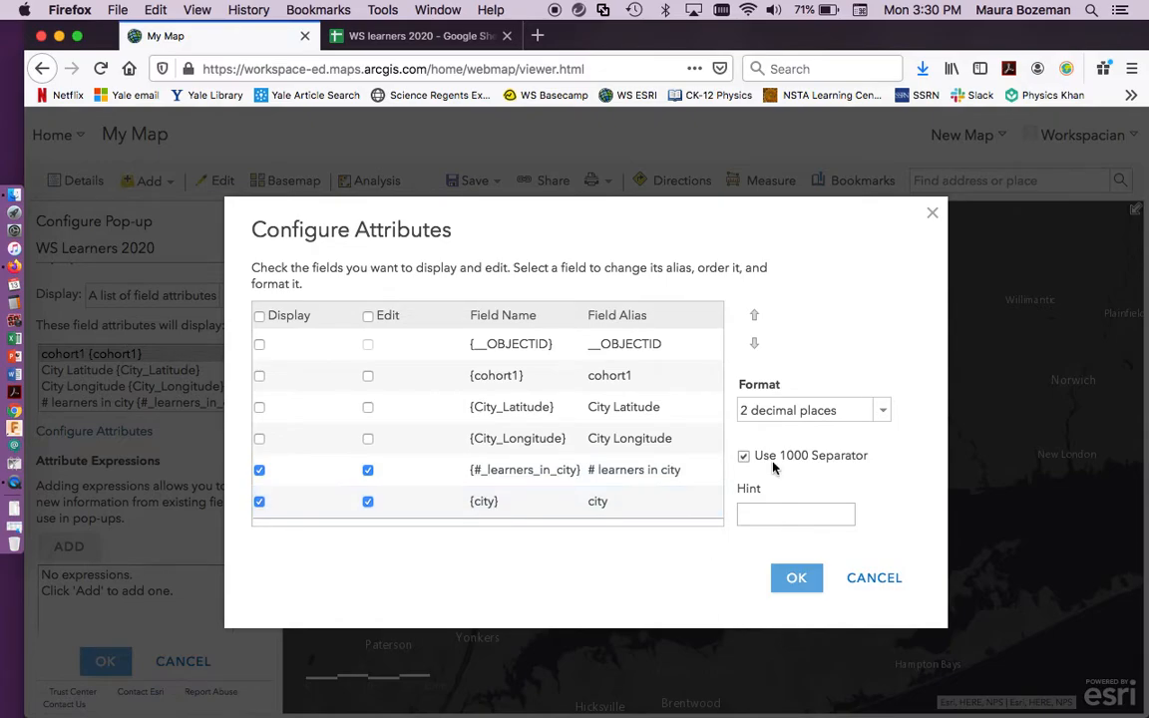
{"action": "left_click", "coordinate": [804, 579]}
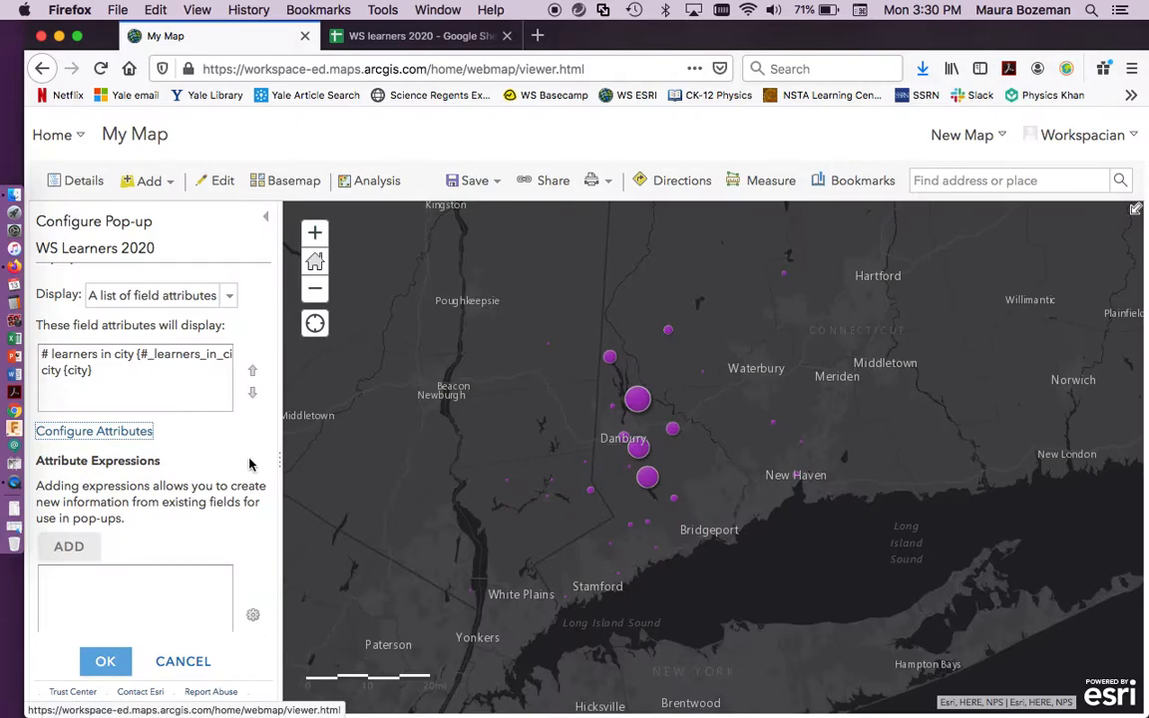
Step: Review the remaining attribute expression and media options and apply the layer's pop-up configuration
{"action": "scroll", "coordinate": [250, 464], "scroll_direction": "down", "scroll_amount": 2}
{"action": "scroll", "coordinate": [251, 464], "scroll_direction": "down", "scroll_amount": 1}
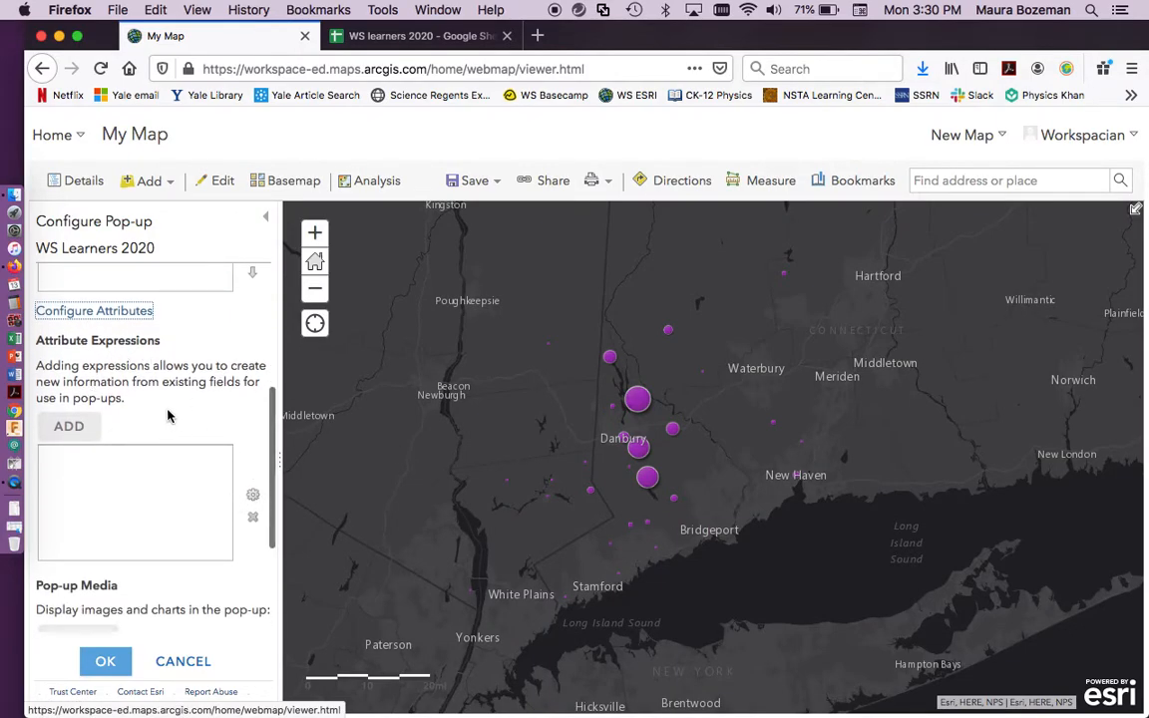
{"action": "scroll", "coordinate": [169, 417], "scroll_direction": "down", "scroll_amount": 2}
{"action": "scroll", "coordinate": [169, 417], "scroll_direction": "down", "scroll_amount": 2}
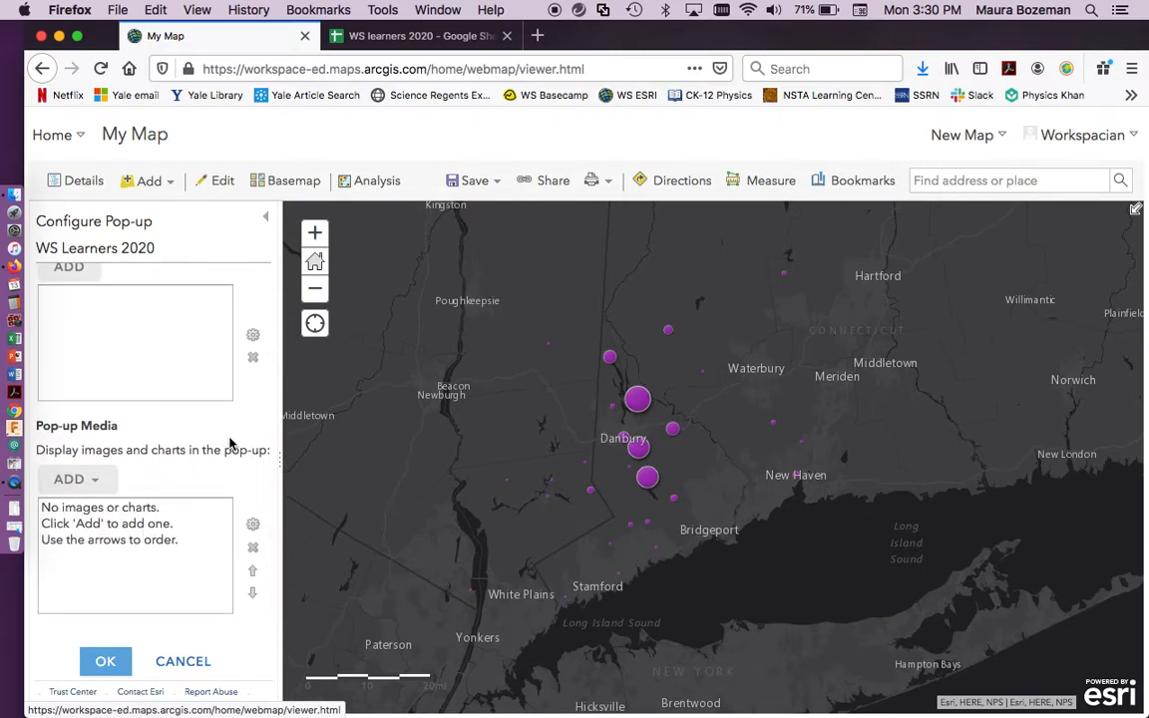
{"action": "left_click", "coordinate": [106, 661]}
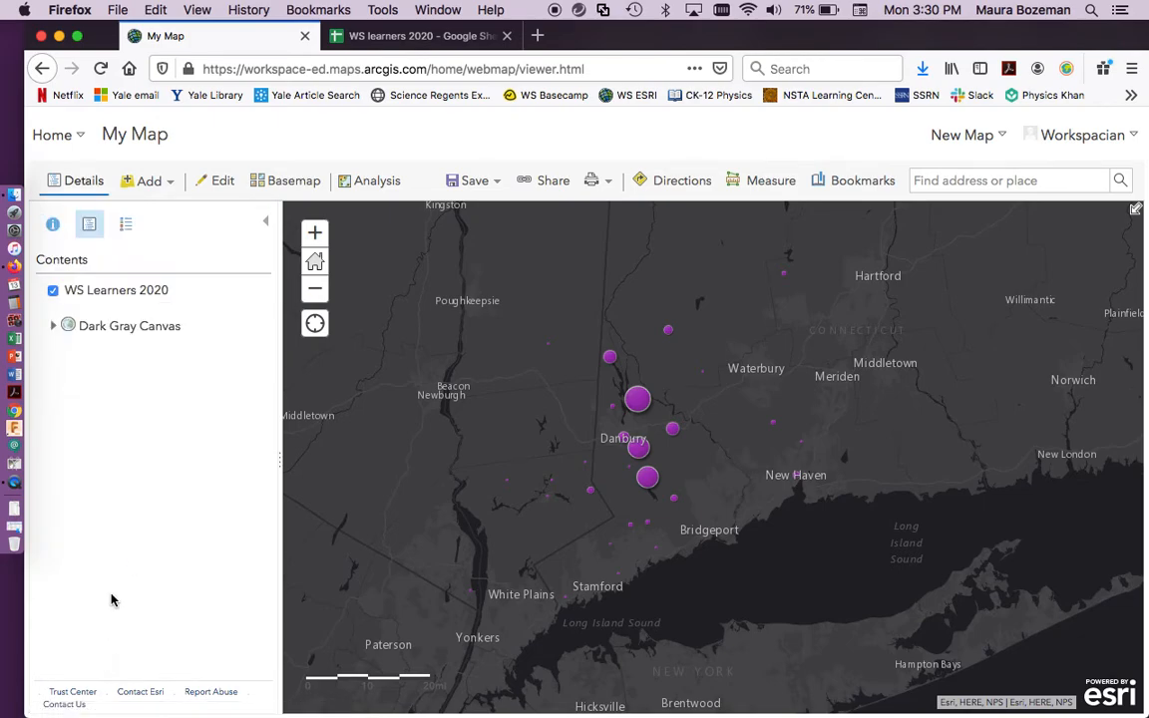
Step: Check the reconfigured pop-up on the largest circle north of Danbury and close it
{"action": "left_click", "coordinate": [638, 400]}
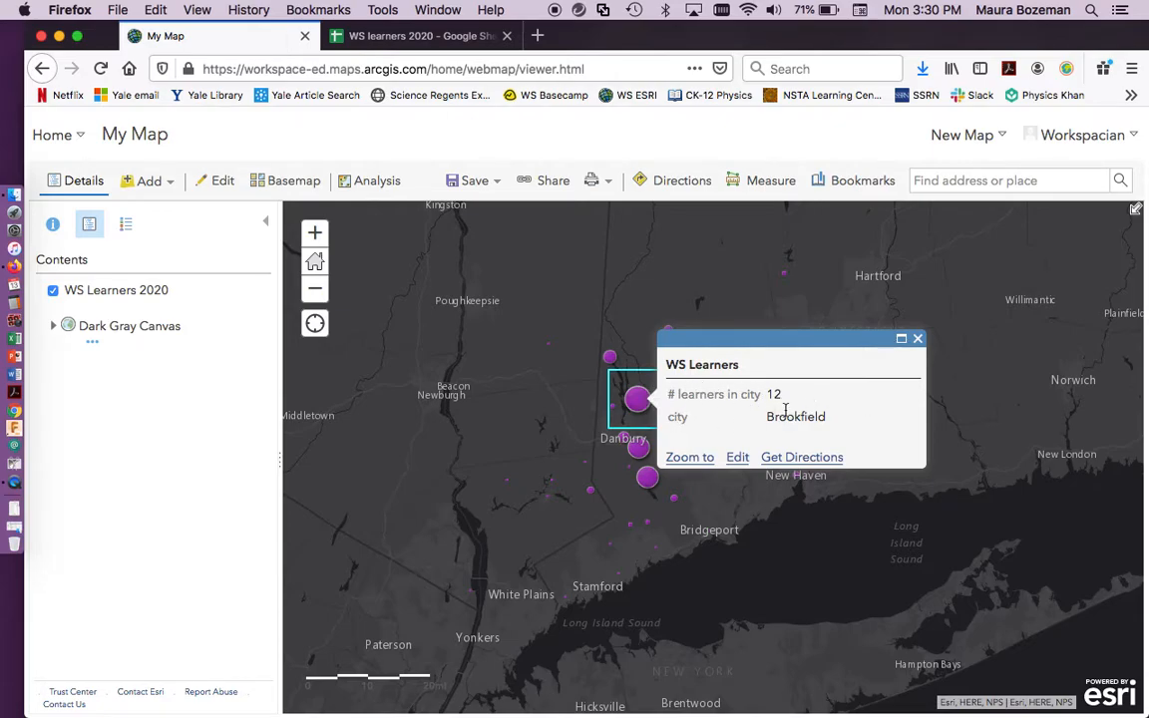
{"action": "left_click", "coordinate": [919, 340]}
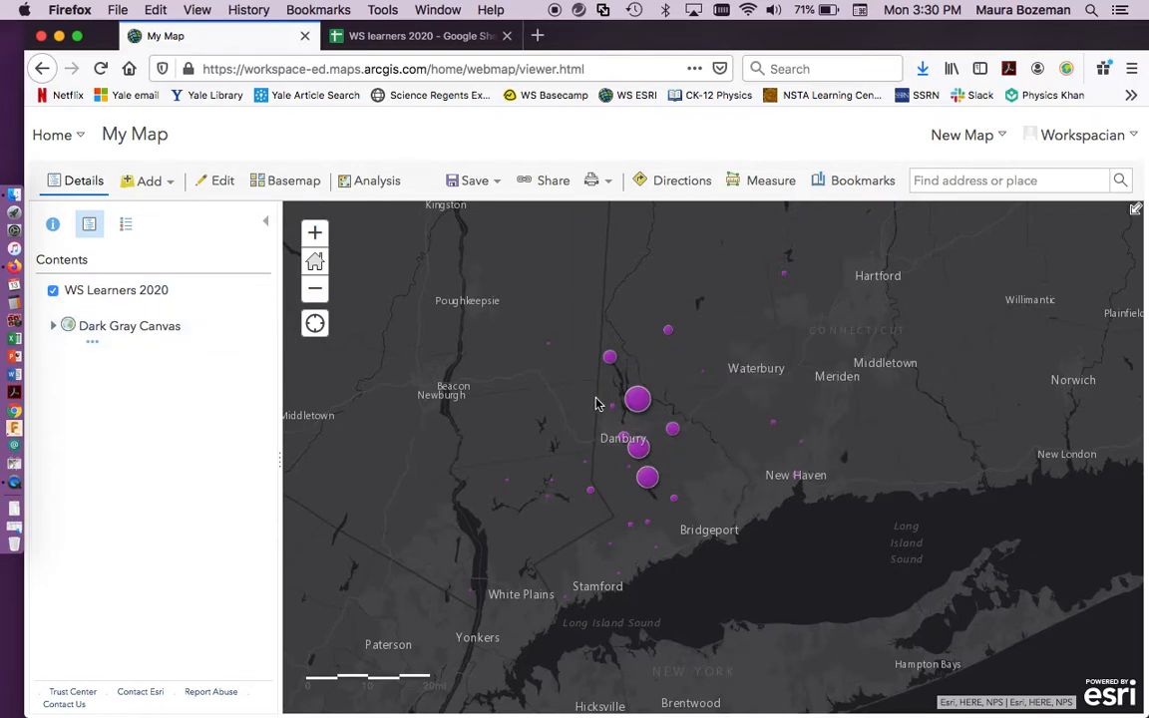
Step: Save the map with the title "WS Learner" and the tag "Workspace Education" in the Workspacian folder
{"action": "mouse_move", "coordinate": [160, 302]}
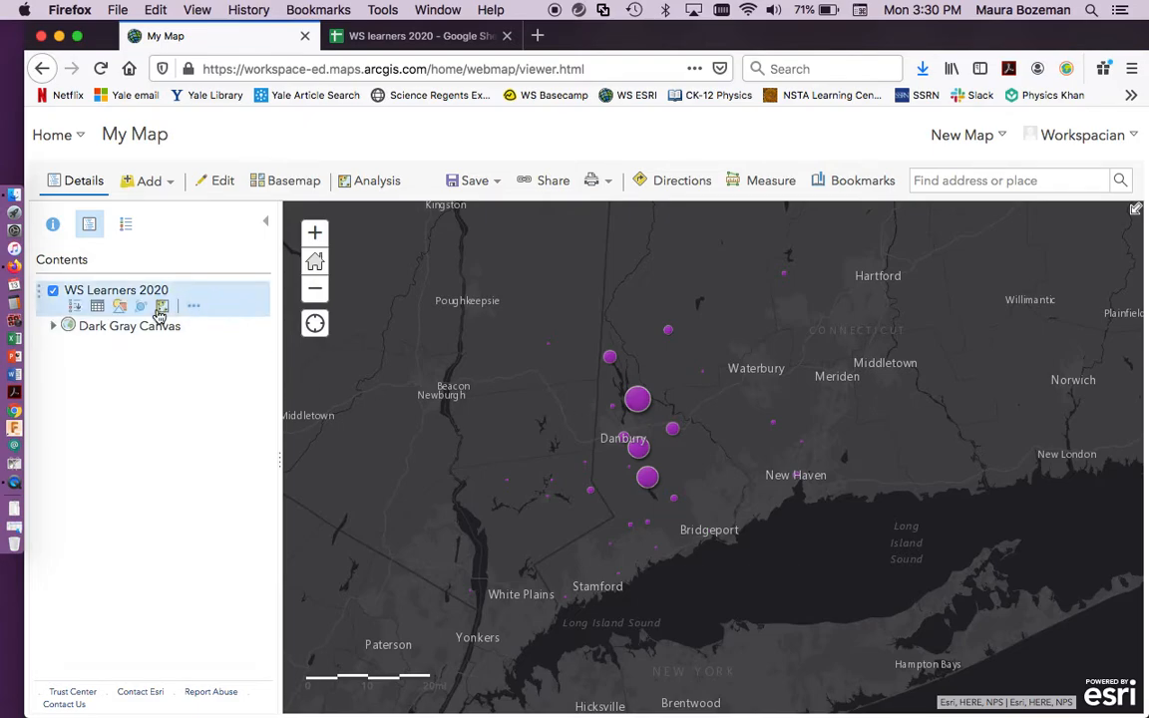
{"action": "left_click", "coordinate": [471, 181]}
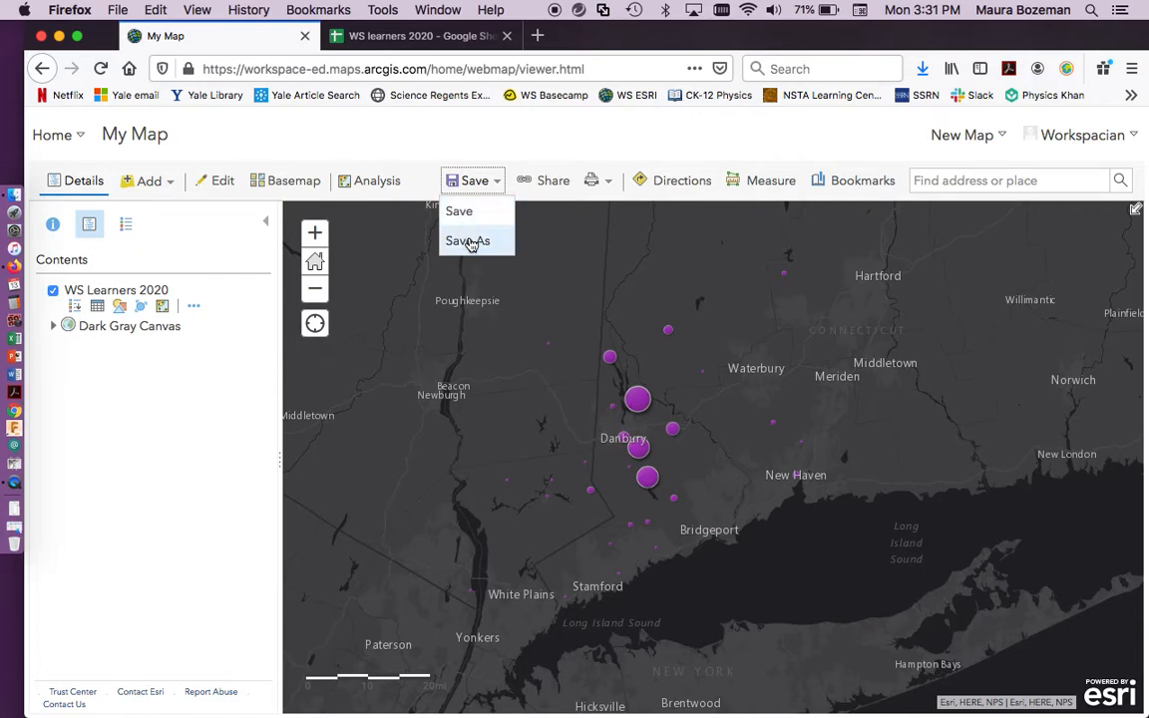
{"action": "left_click", "coordinate": [473, 218]}
{"action": "left_click", "coordinate": [556, 374]}
{"action": "type", "text": "WEle"}
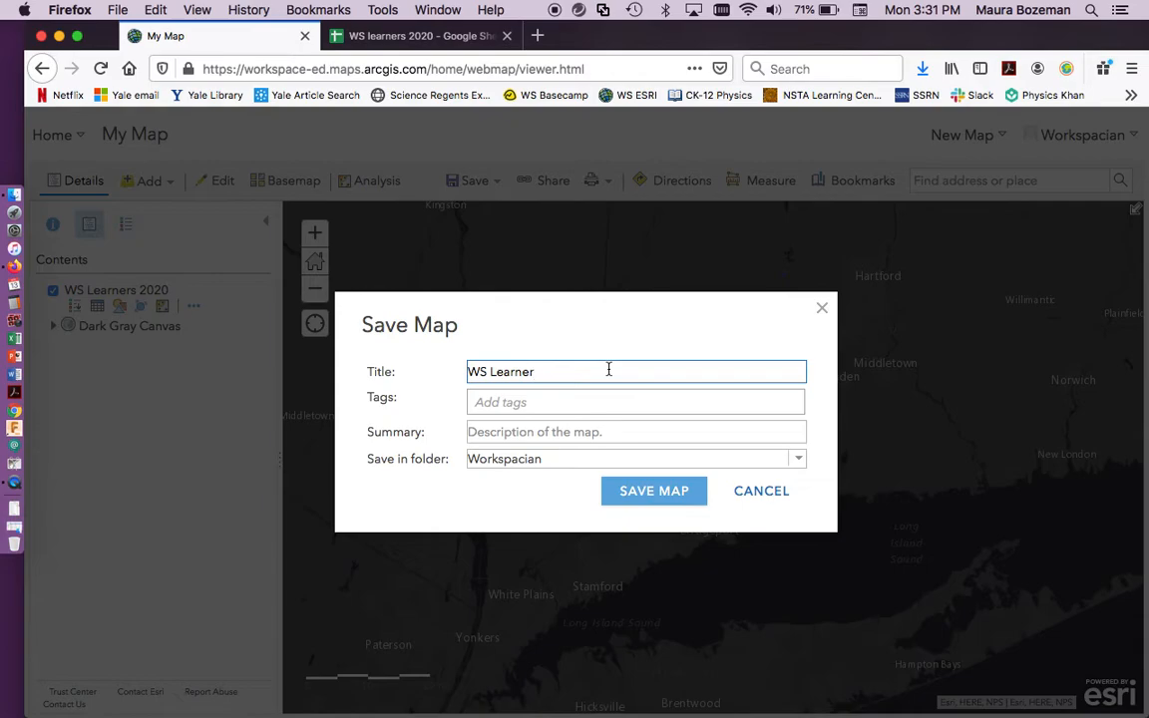
{"action": "left_click", "coordinate": [499, 404]}
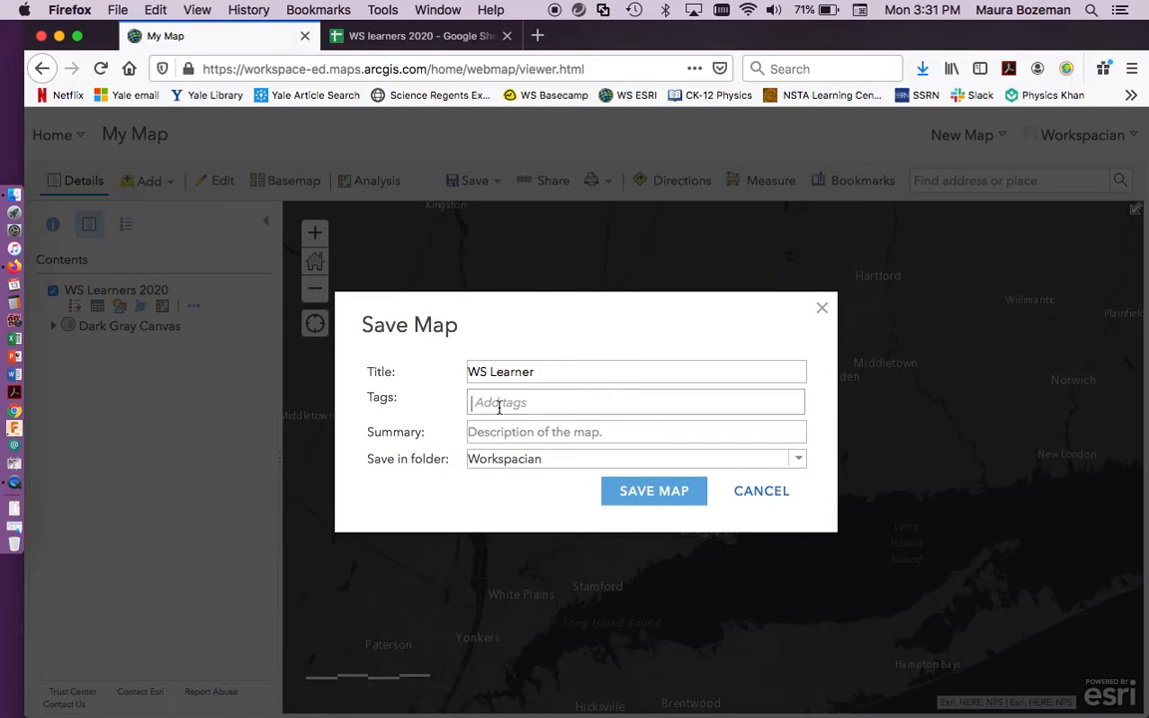
{"action": "type", "text": "W"}
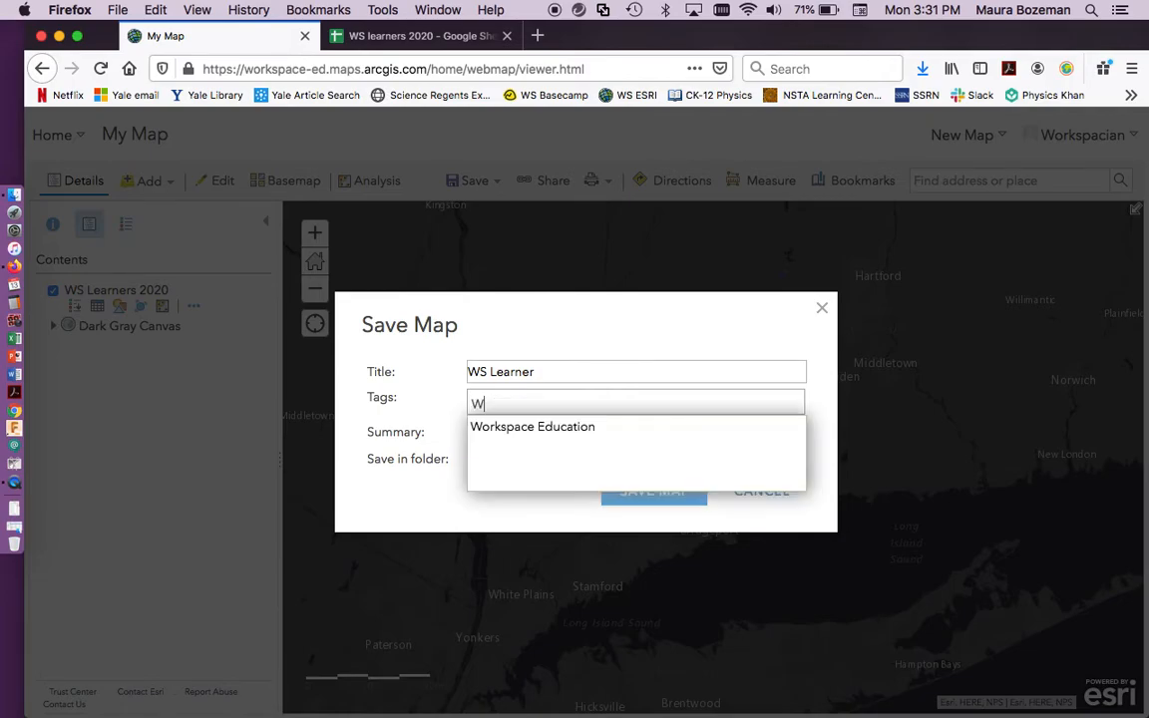
{"action": "type", "text": "orkspace"}
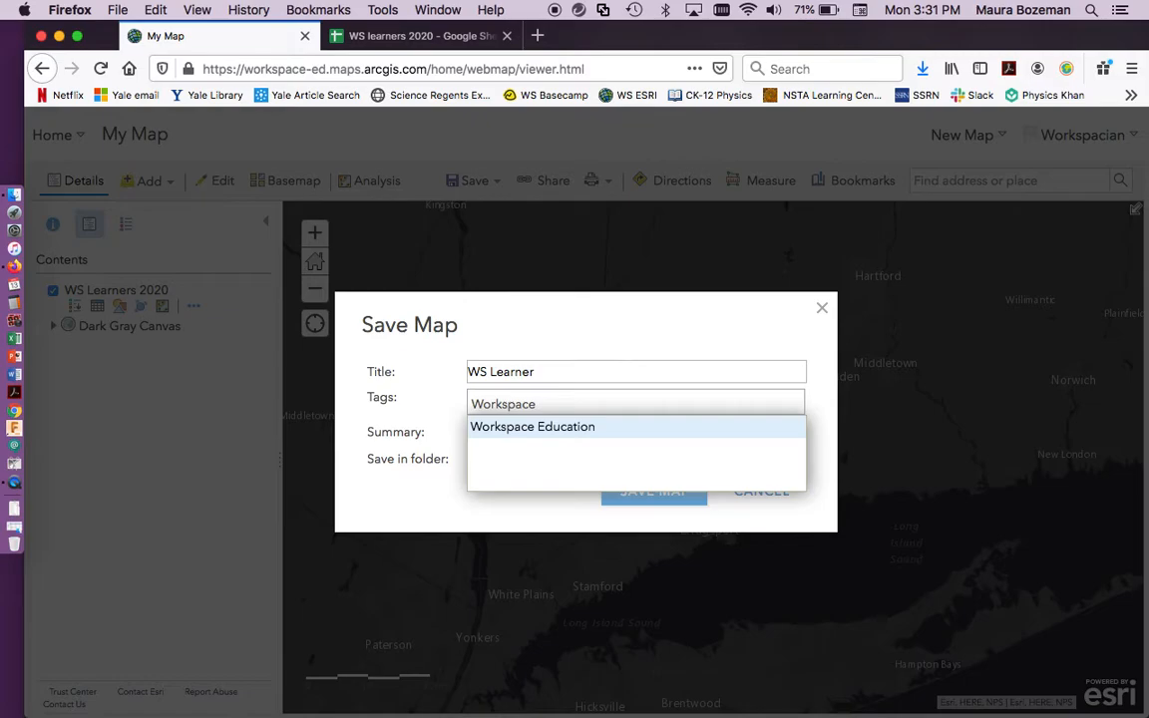
{"action": "key", "text": "Return"}
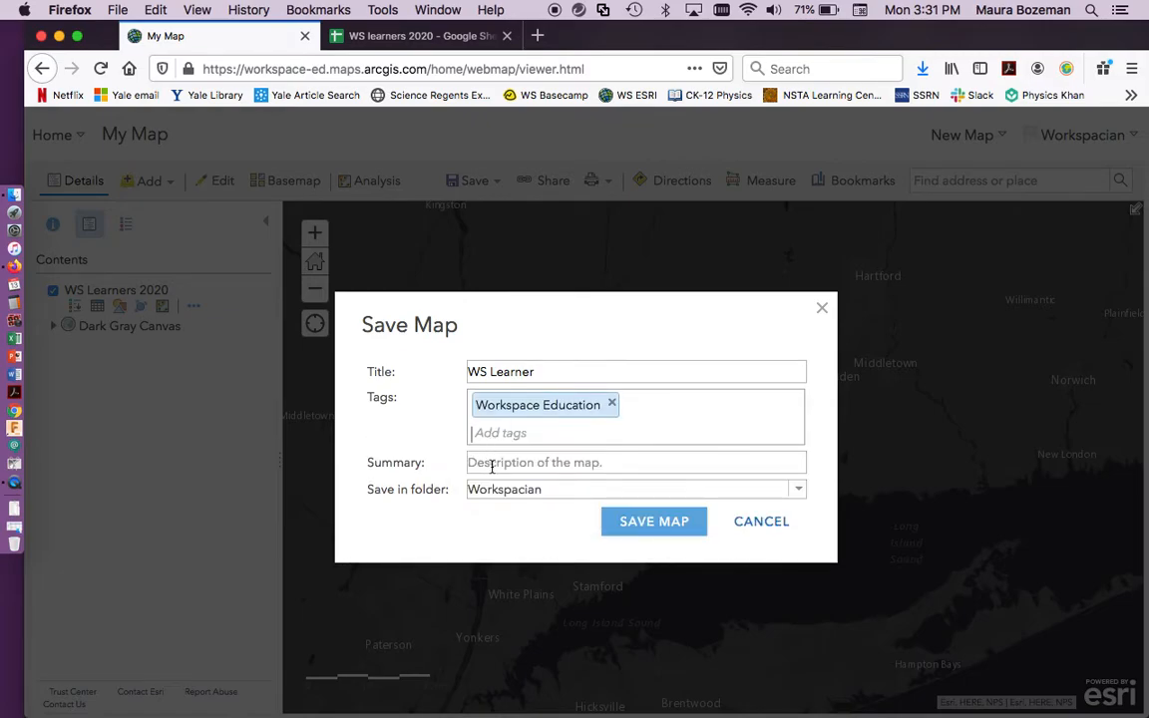
{"action": "left_click", "coordinate": [642, 523]}
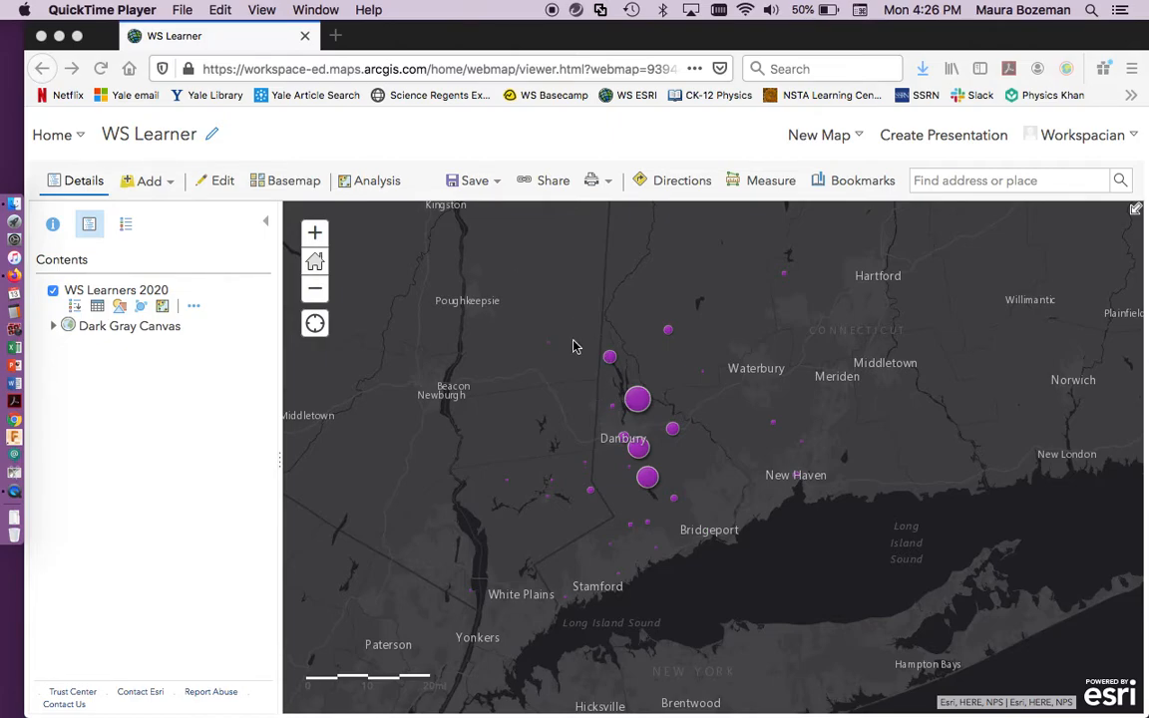
Step: Share the map with everyone, the Workspace Education organization, and the Data Collector and WS Educators groups
{"action": "left_click", "coordinate": [548, 187]}
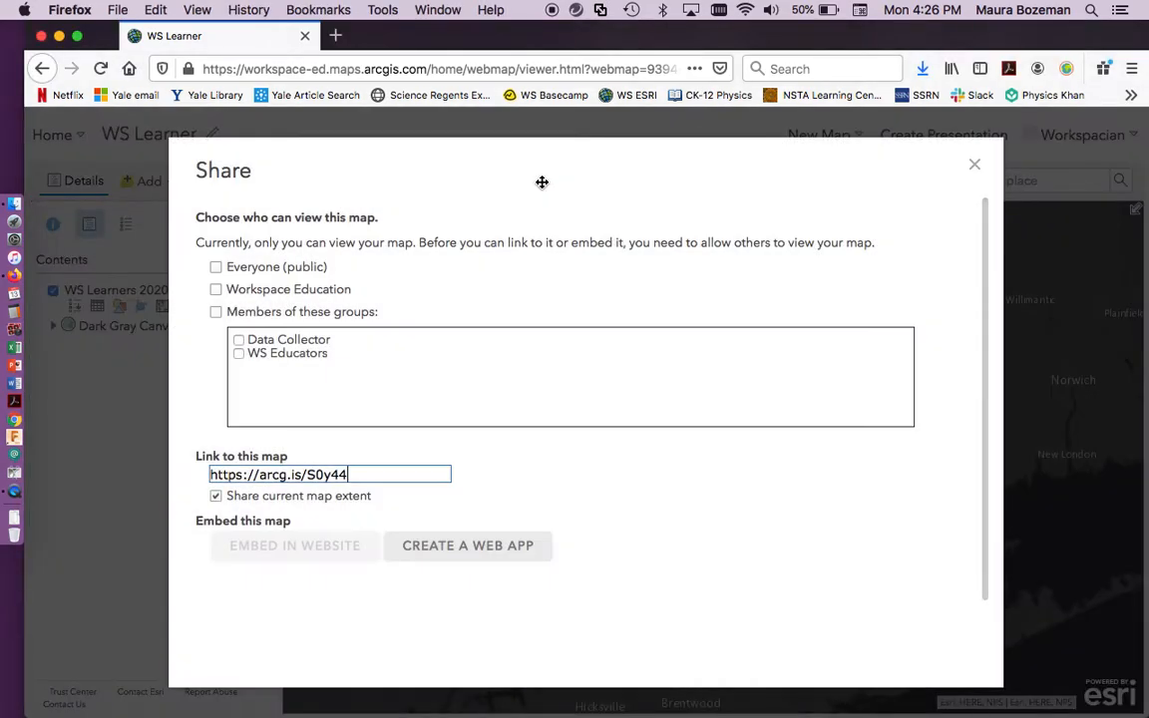
{"action": "left_click", "coordinate": [216, 290]}
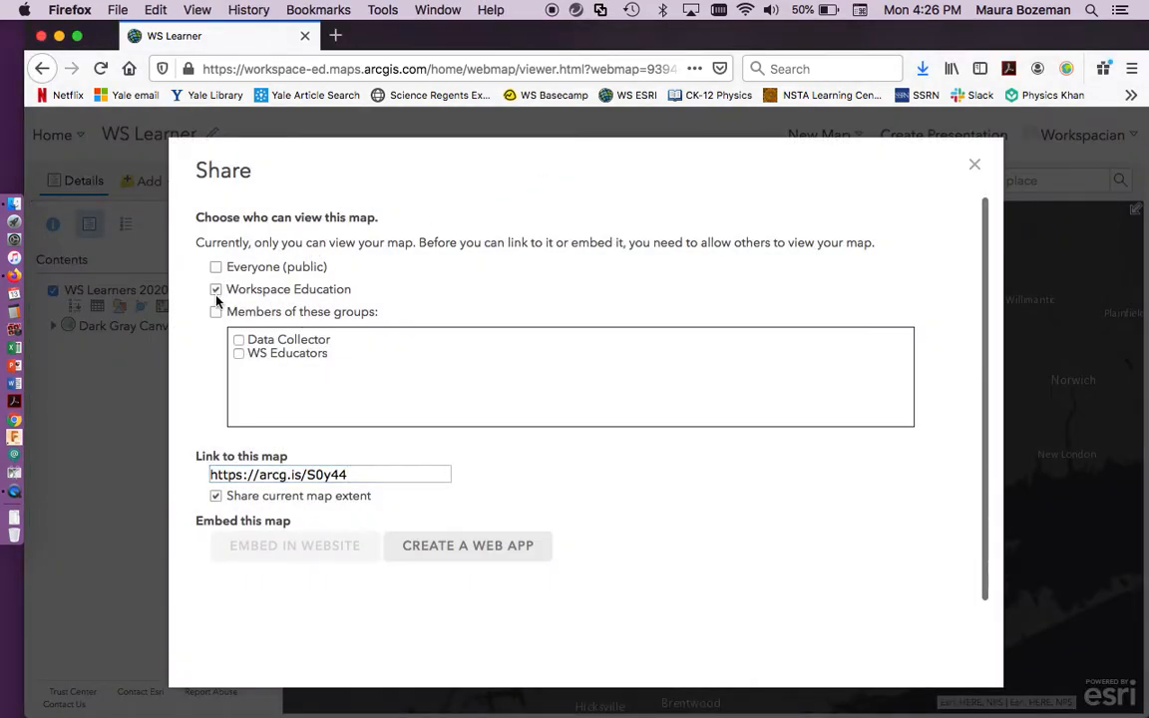
{"action": "left_click", "coordinate": [215, 268]}
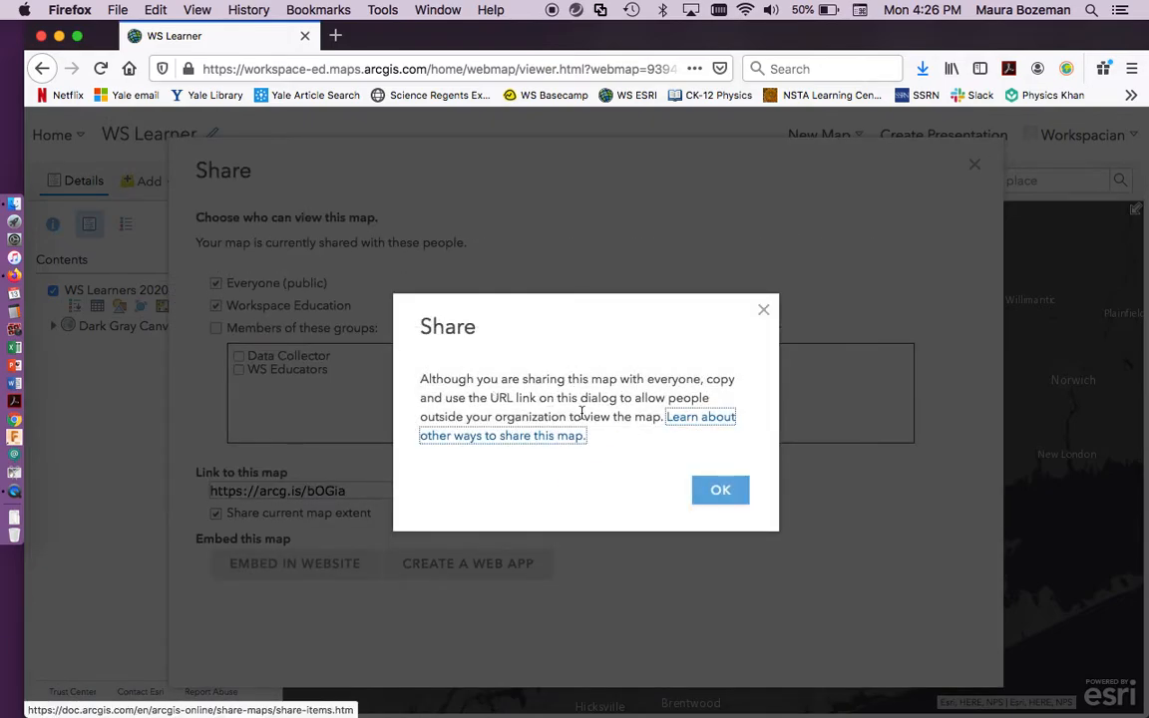
{"action": "left_click", "coordinate": [720, 493]}
{"action": "left_click", "coordinate": [720, 492]}
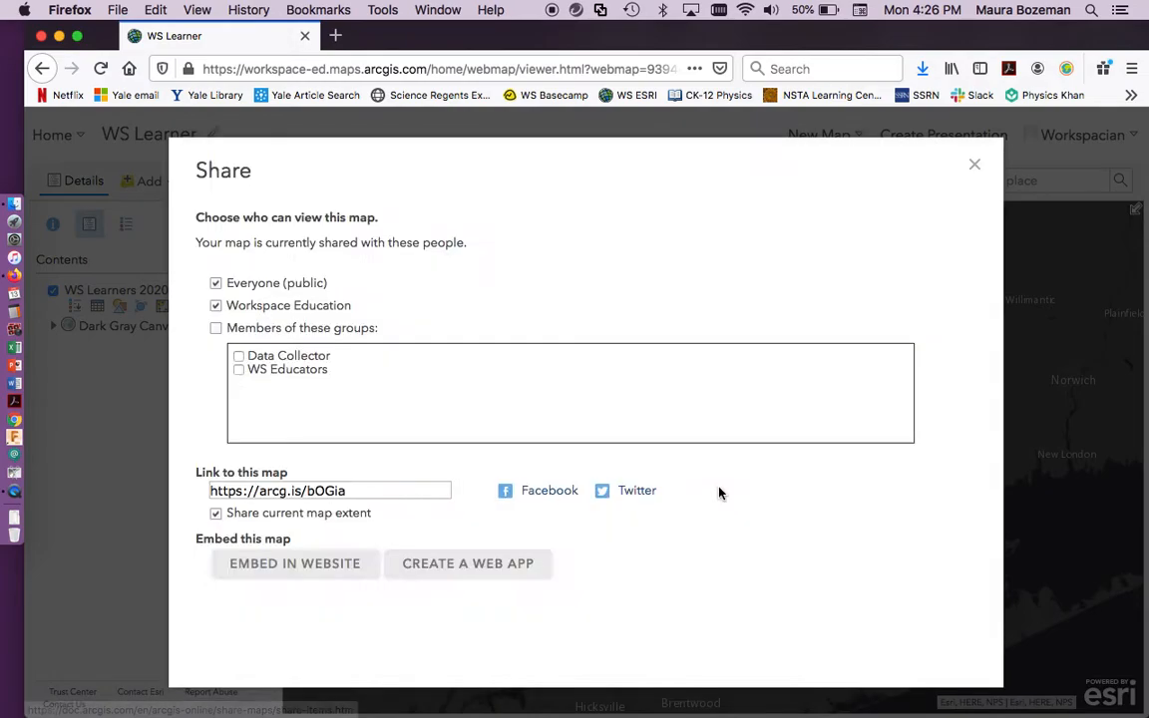
{"action": "left_click", "coordinate": [216, 329]}
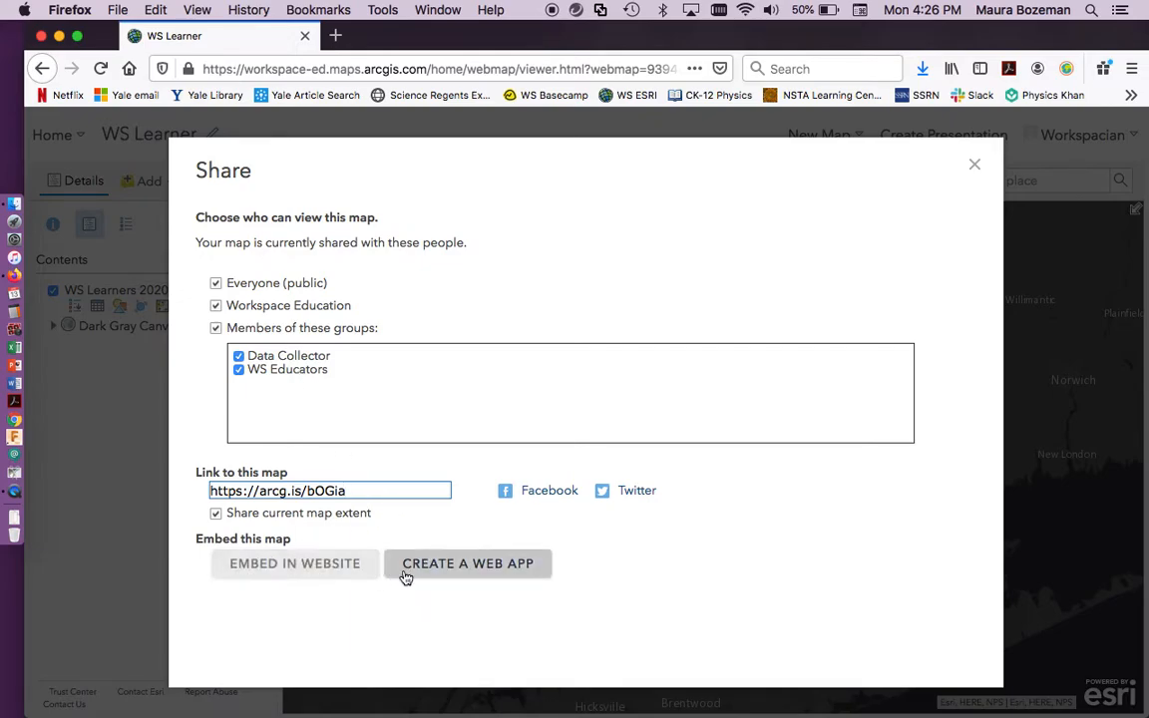
Step: Start a new web app from the shared map and select the Basic Viewer configurable app
{"action": "left_click", "coordinate": [489, 577]}
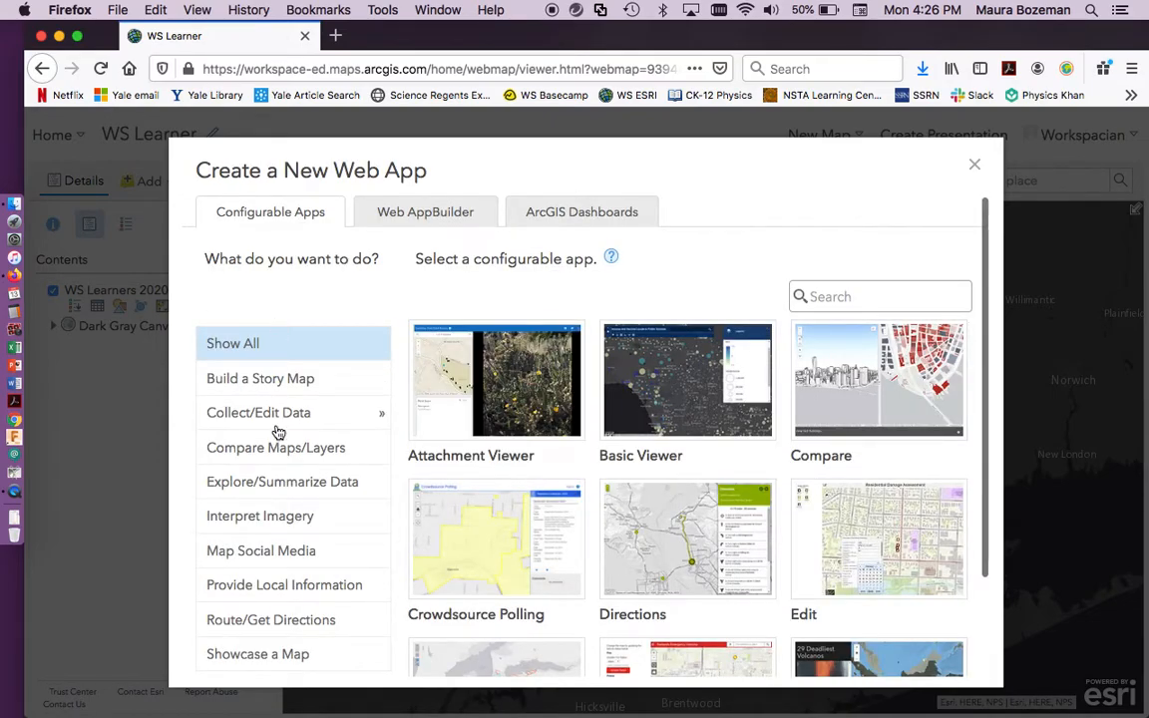
{"action": "scroll", "coordinate": [277, 431], "scroll_direction": "down", "scroll_amount": 3}
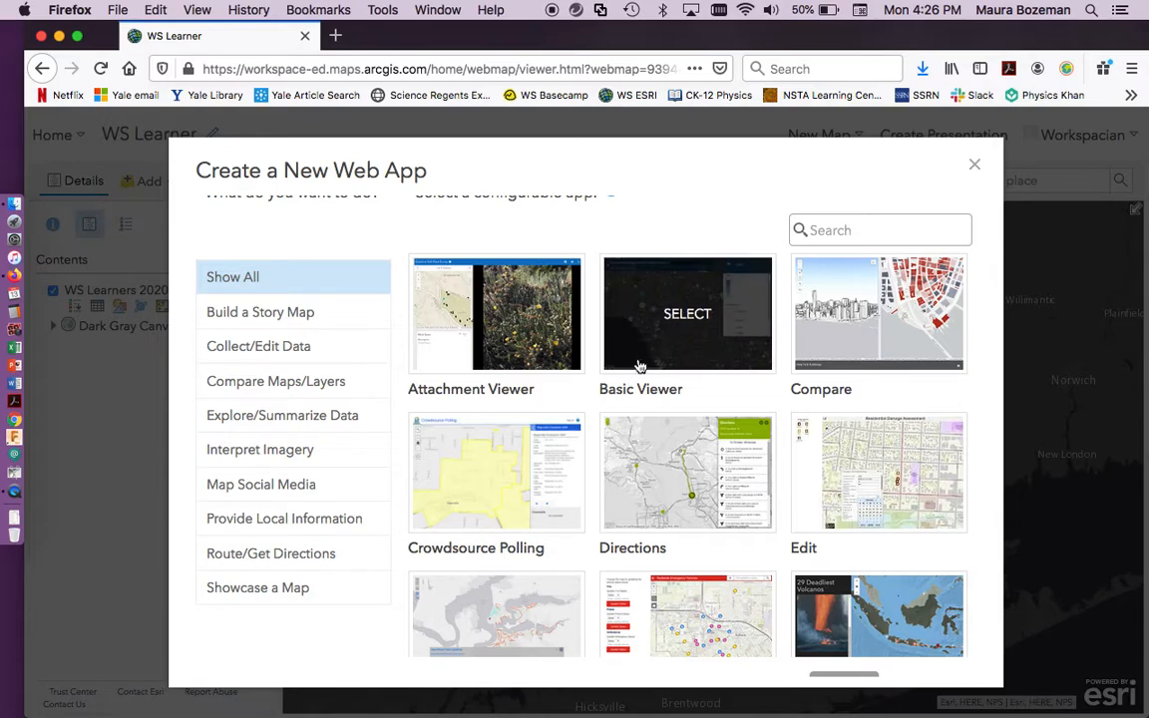
{"action": "left_click", "coordinate": [669, 317]}
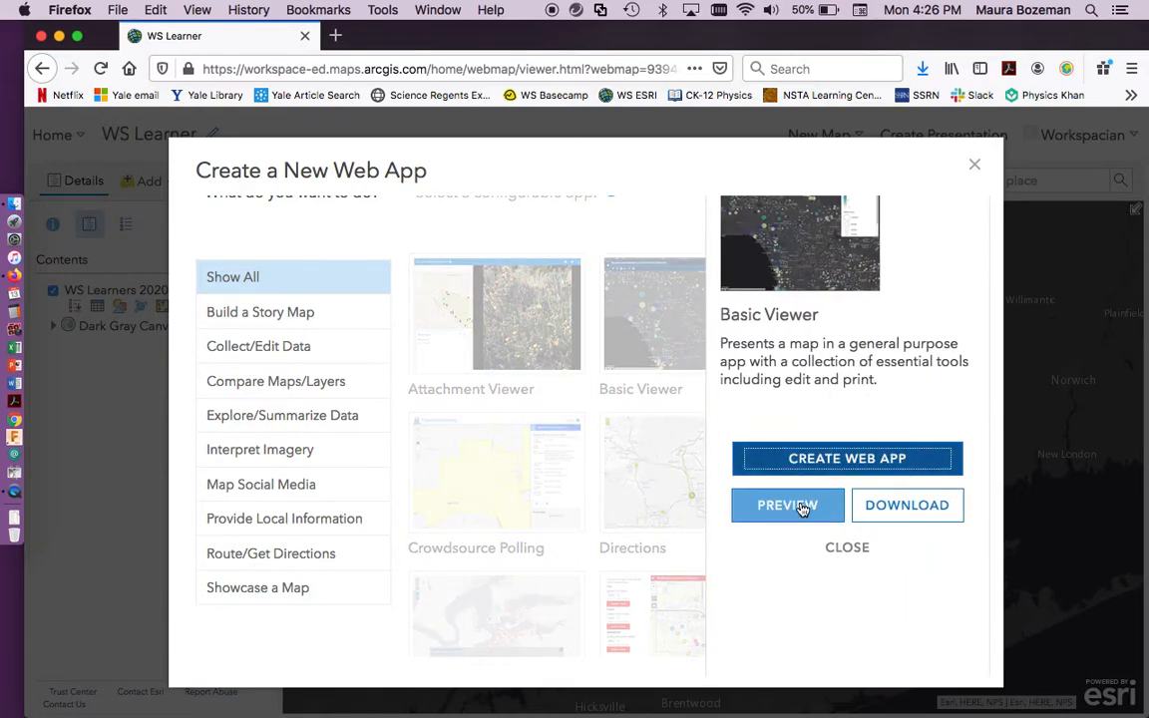
Step: Preview the map in Basic Viewer, check the pop-up of the largest circle north of Danbury, and close the preview
{"action": "left_click", "coordinate": [787, 506]}
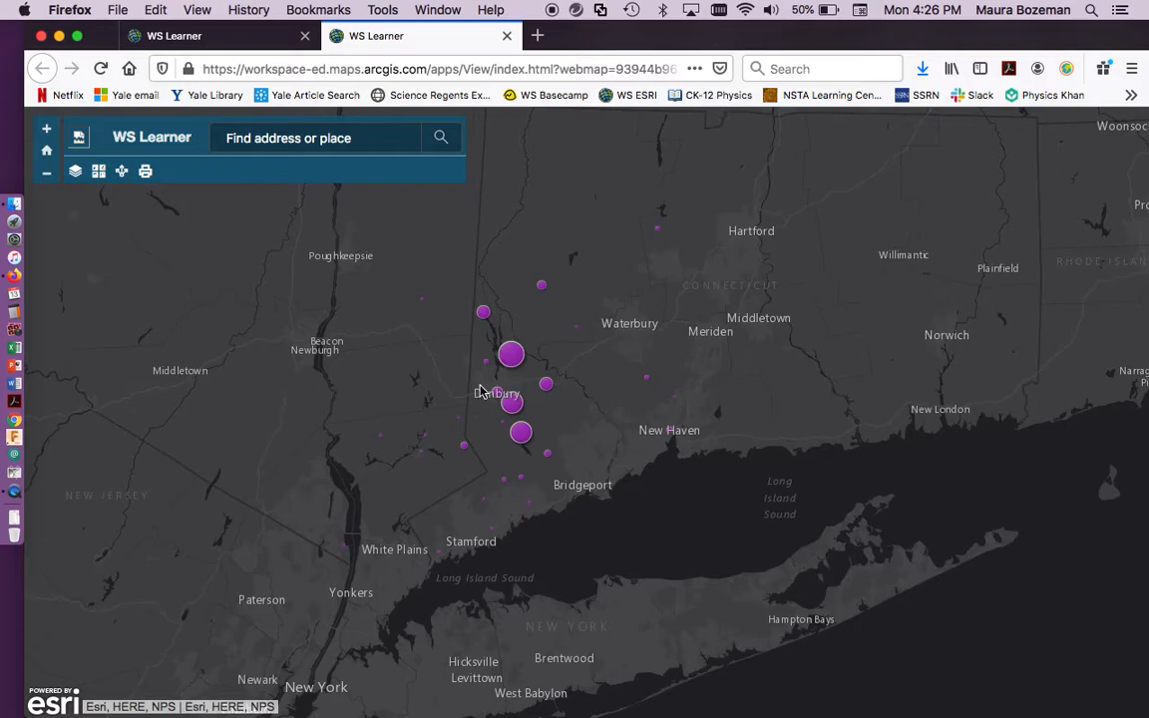
{"action": "left_click", "coordinate": [508, 357]}
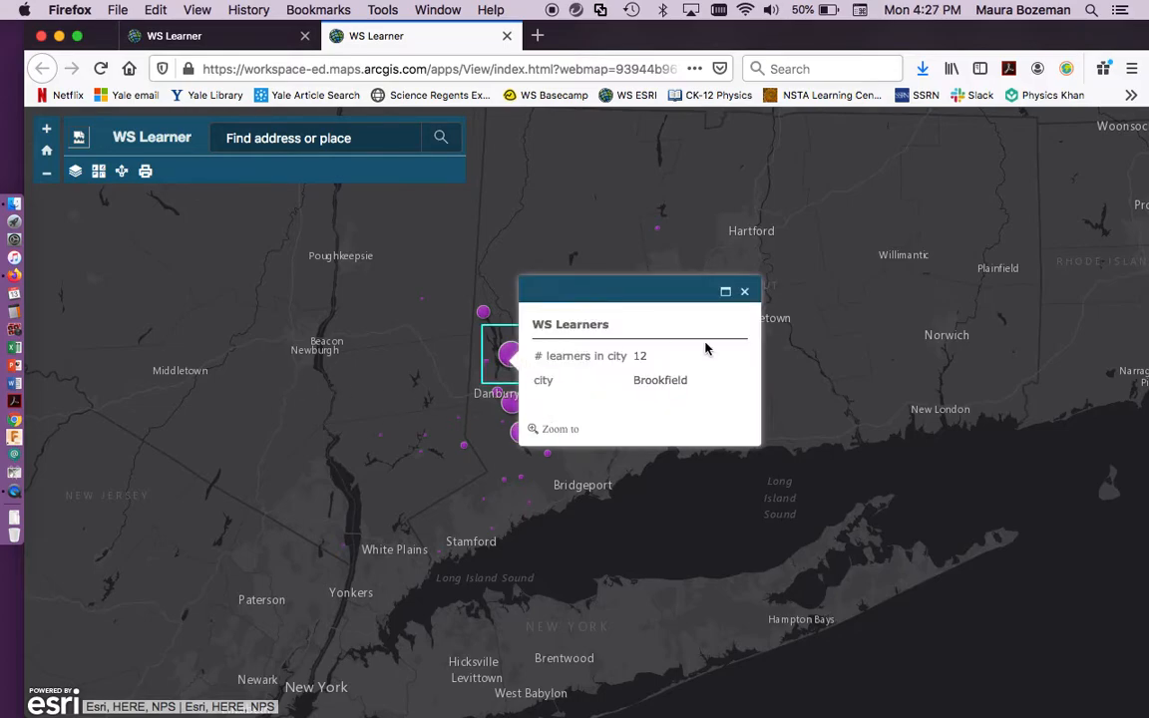
{"action": "left_click", "coordinate": [744, 292]}
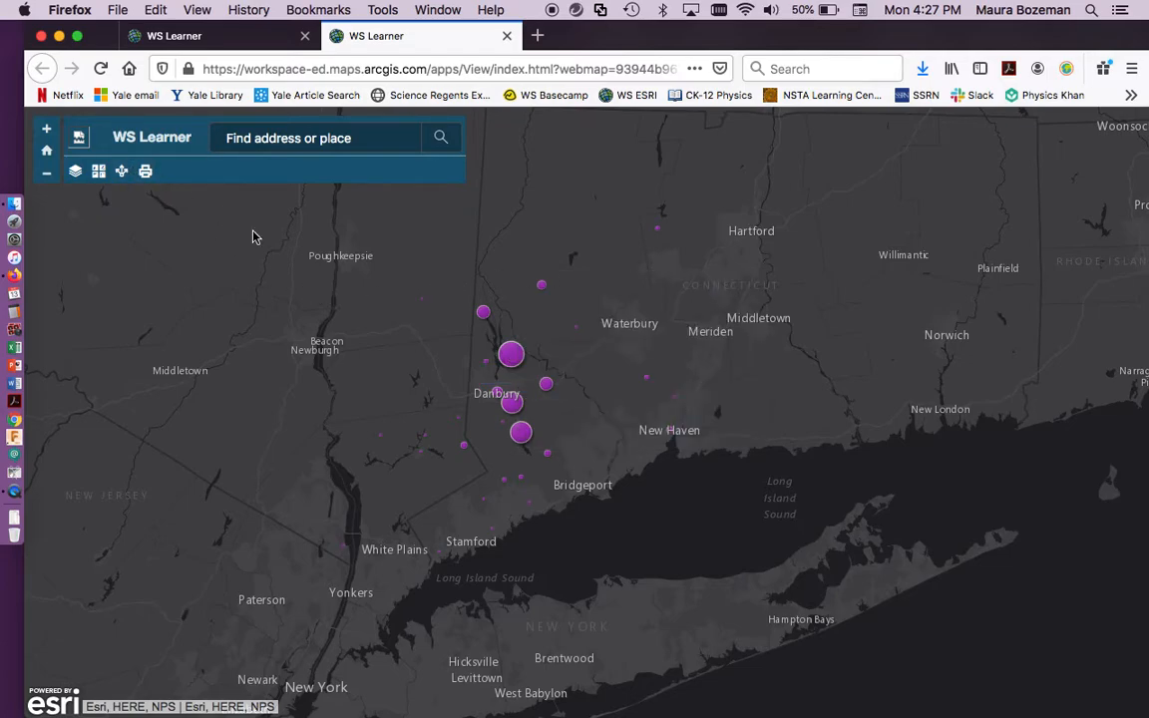
{"action": "left_click", "coordinate": [506, 36]}
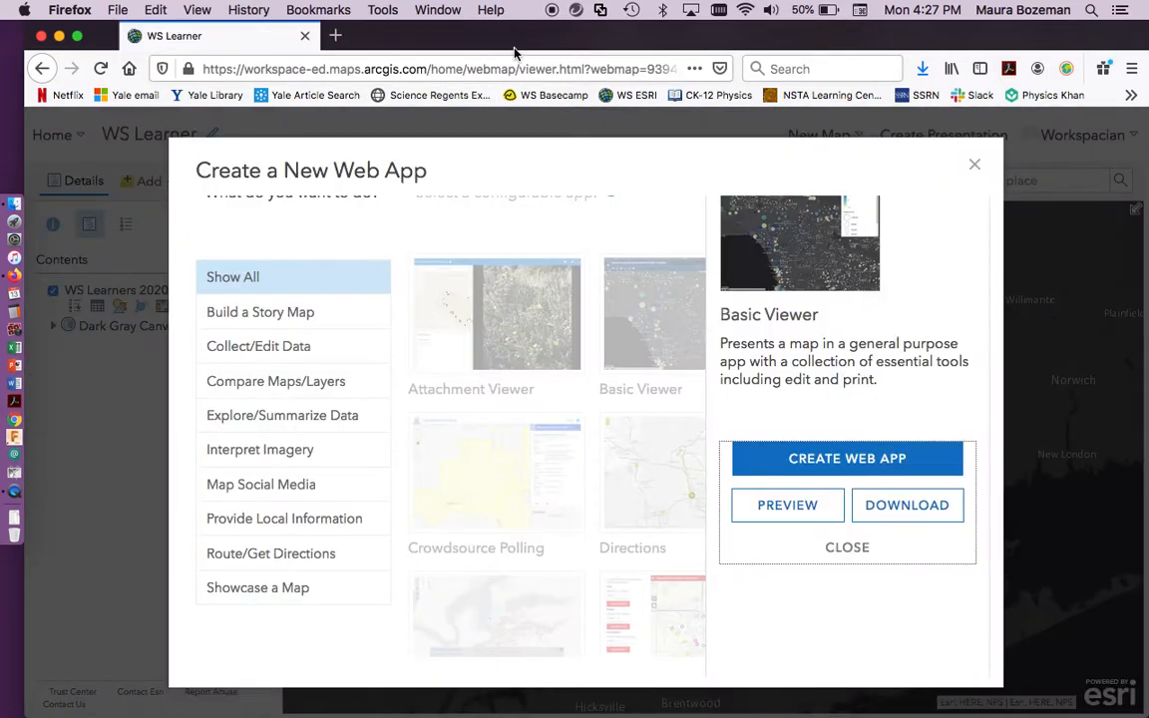
Step: Create the Basic Viewer web app with the summary "WS Learner map from January 2019", keeping the default title, tag, folder and sharing
{"action": "left_click", "coordinate": [838, 458]}
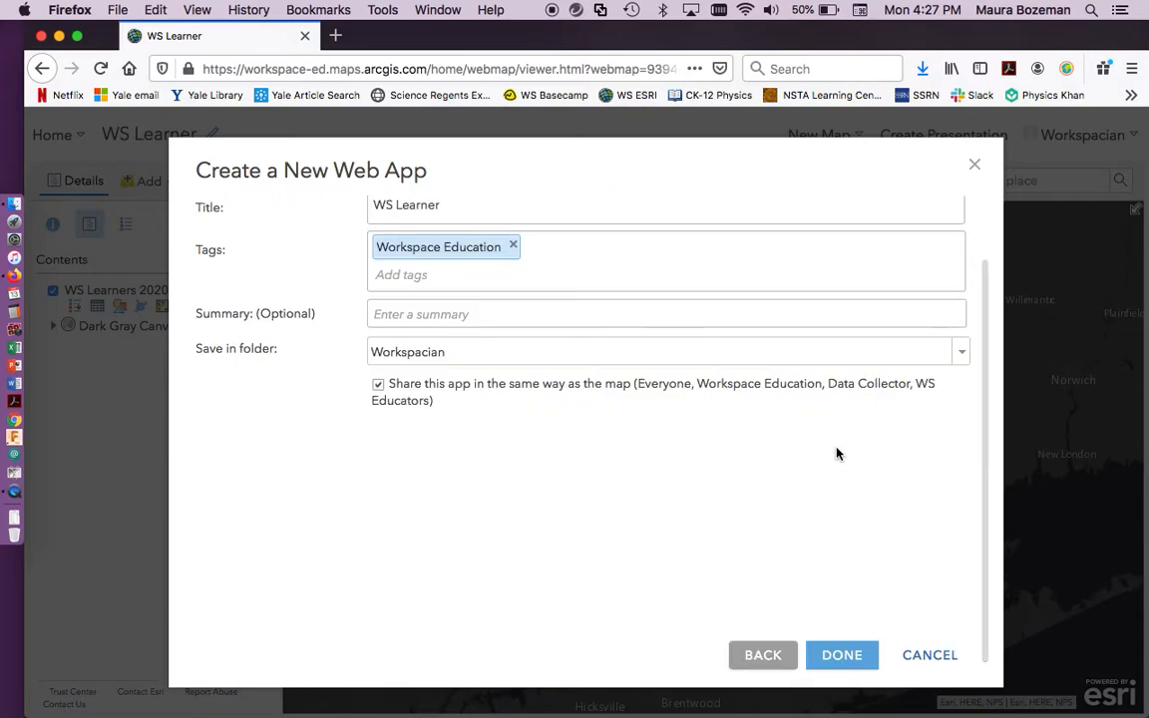
{"action": "left_click", "coordinate": [511, 313]}
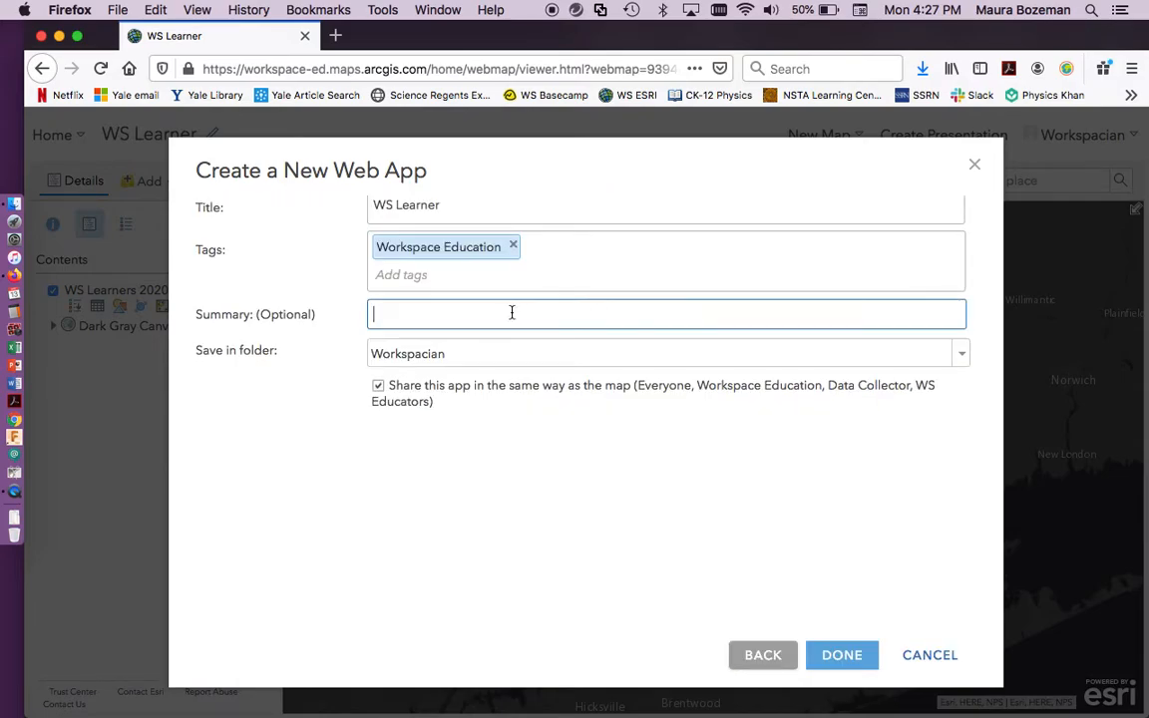
{"action": "type", "text": "WS Learner map "}
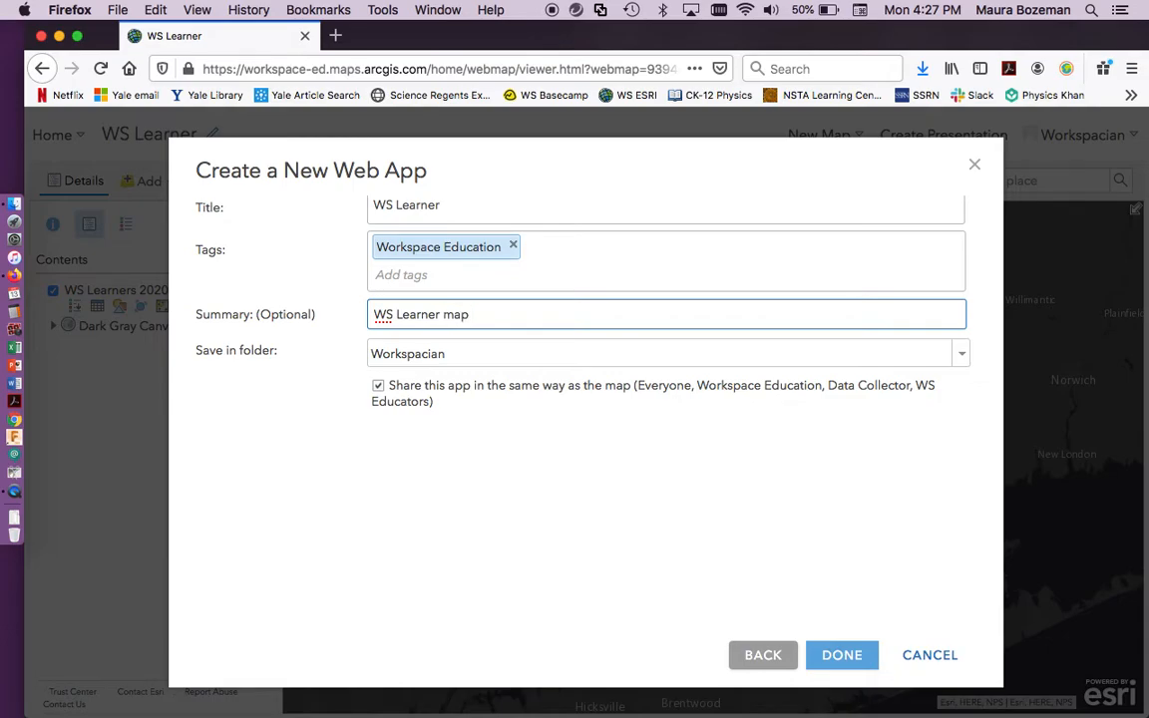
{"action": "type", "text": "from January 2019"}
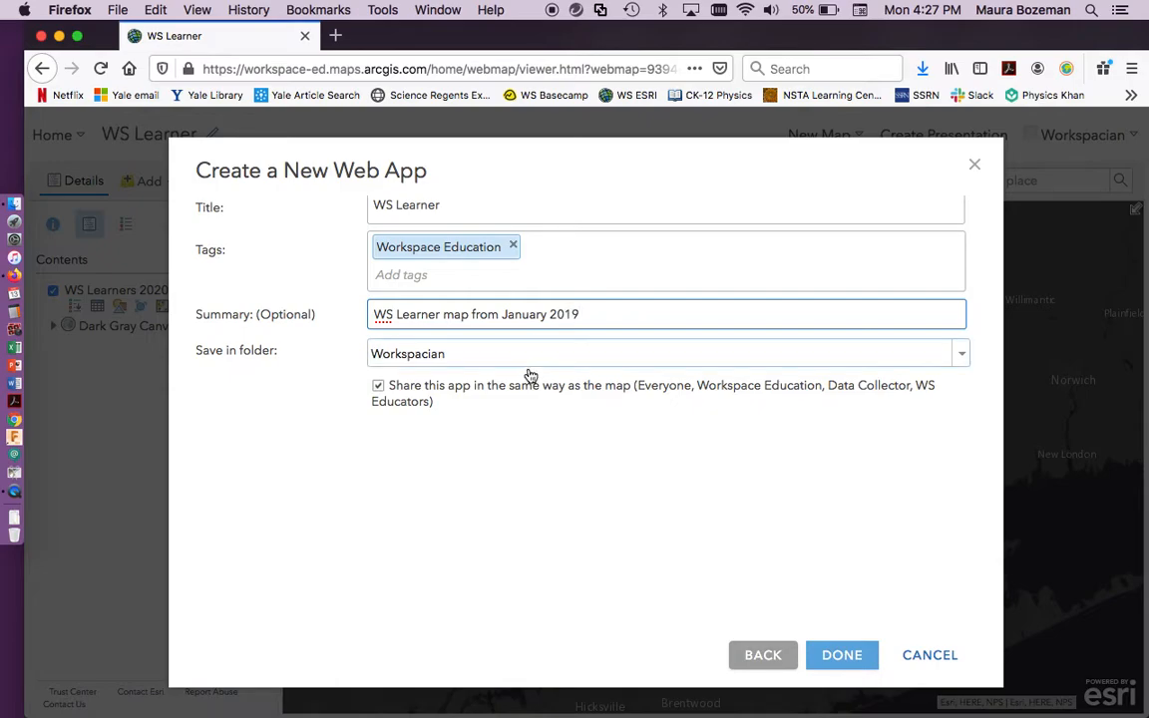
{"action": "scroll", "coordinate": [654, 462], "scroll_direction": "up", "scroll_amount": 2}
{"action": "scroll", "coordinate": [655, 463], "scroll_direction": "down", "scroll_amount": 2}
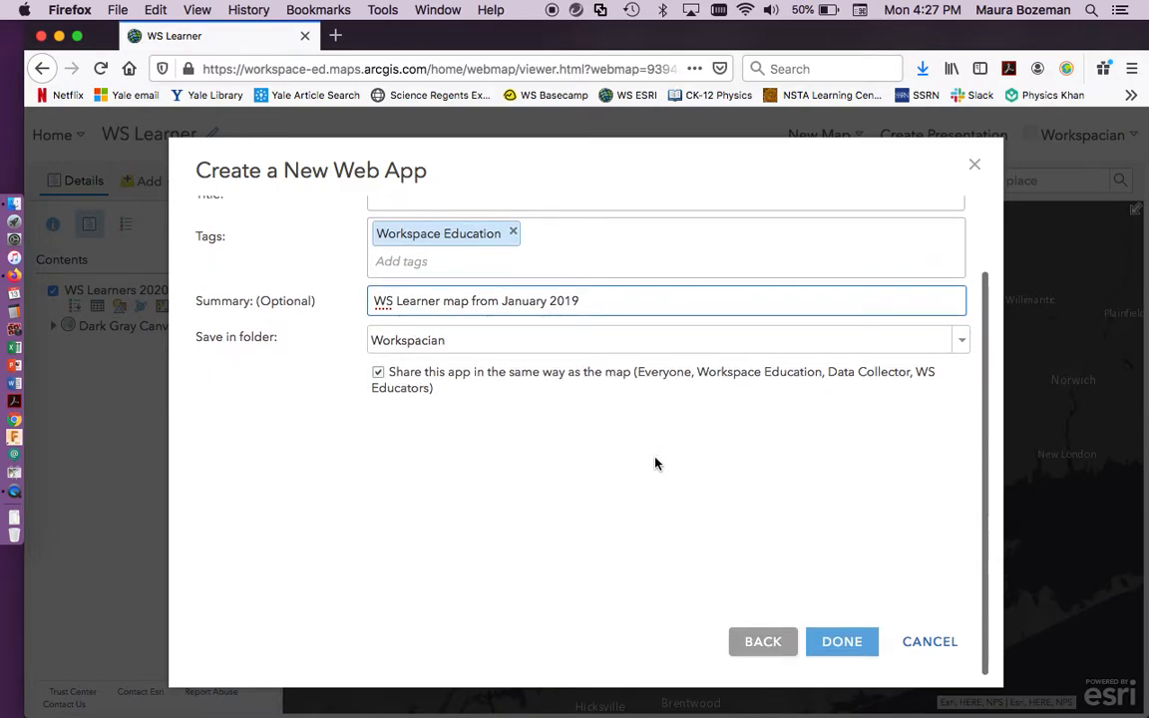
{"action": "left_click", "coordinate": [841, 649]}
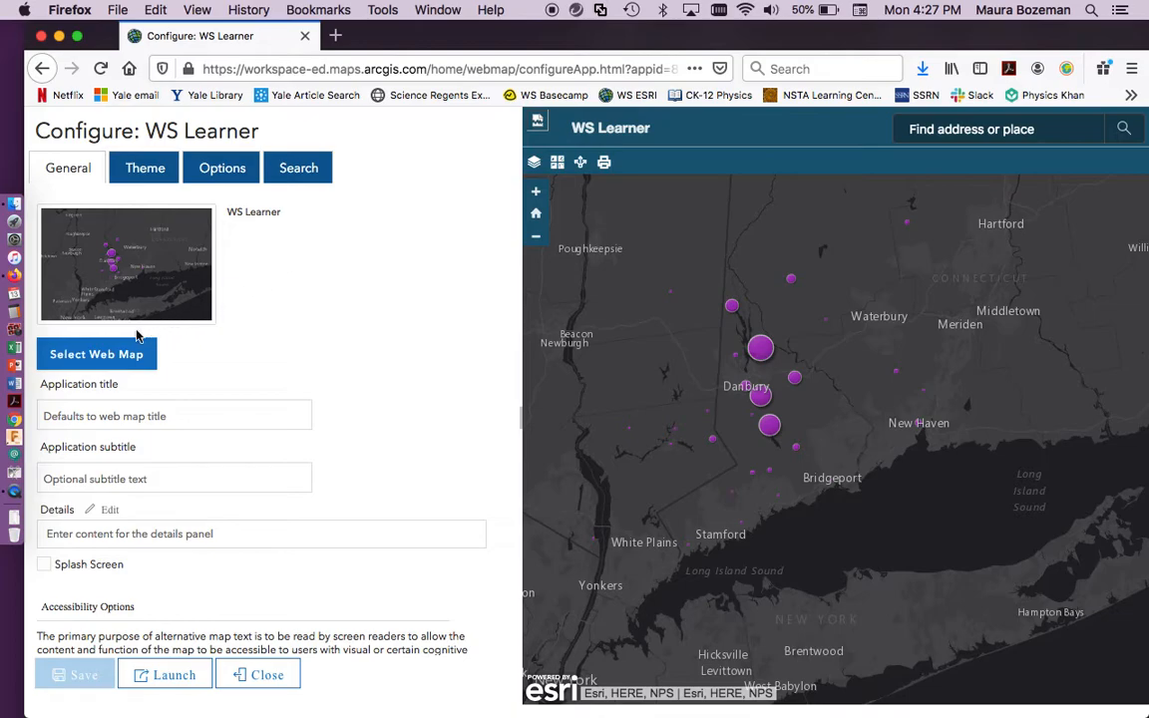
Step: Check the web map choices without changing the map, and enter alternate map text beginning "Workspace Education map of learners from January"
{"action": "left_click", "coordinate": [107, 358]}
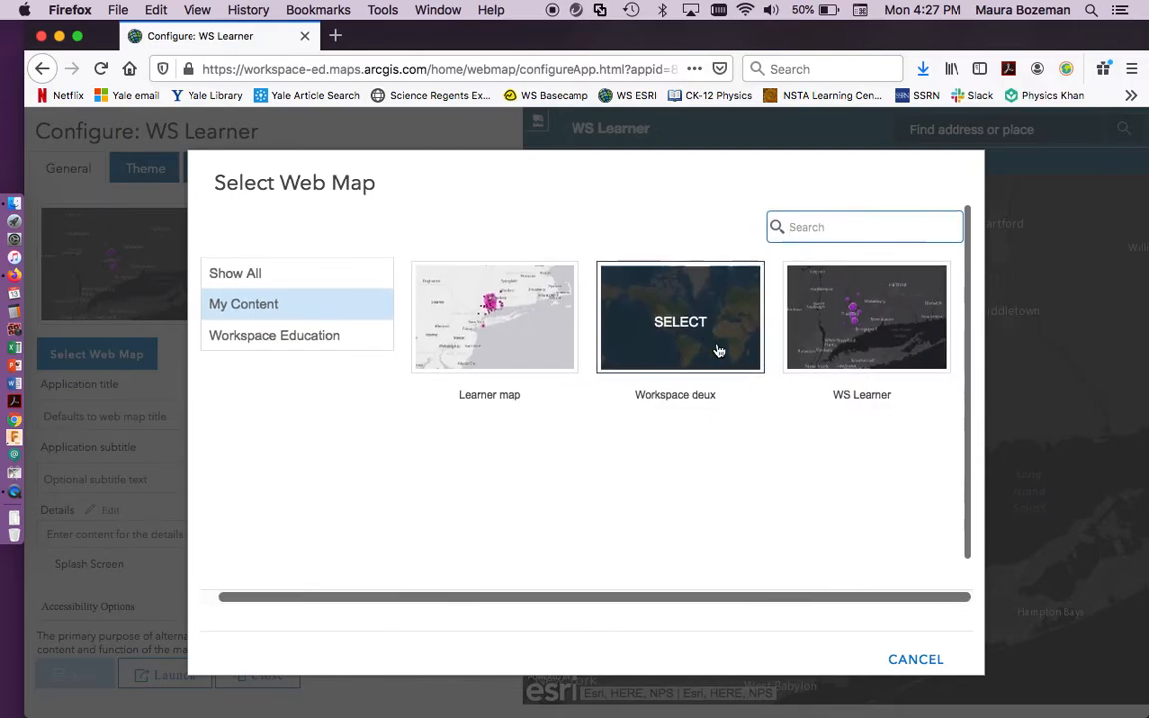
{"action": "left_click", "coordinate": [936, 663]}
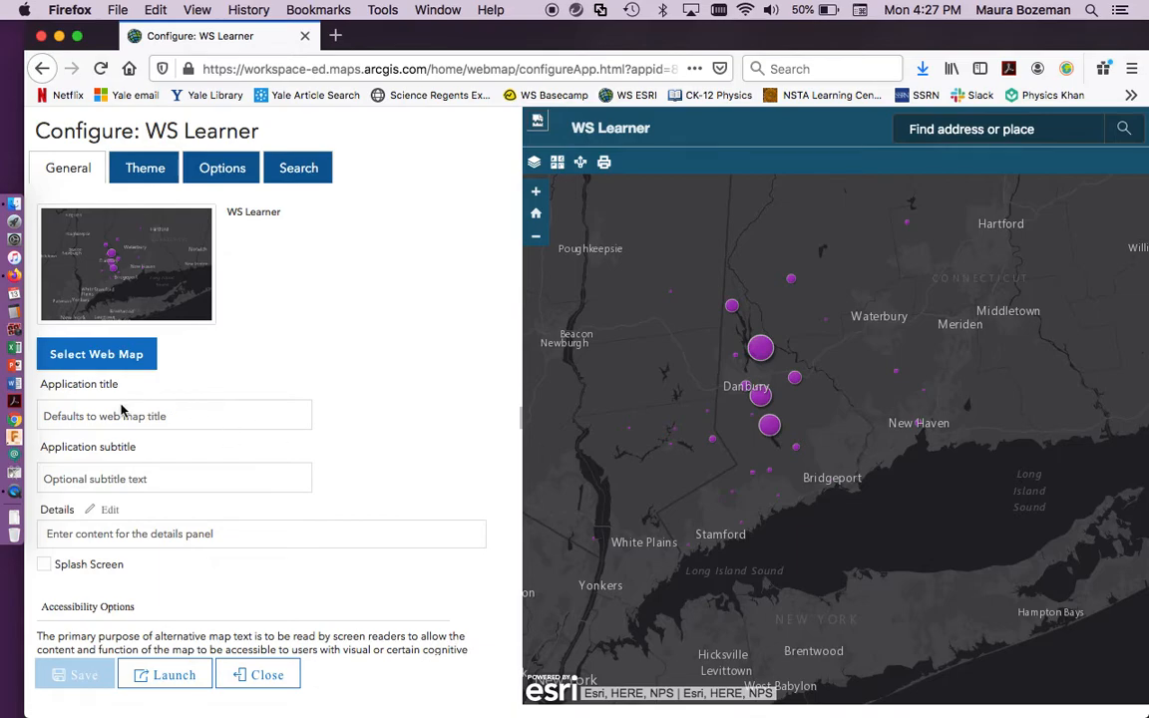
{"action": "scroll", "coordinate": [115, 412], "scroll_direction": "down", "scroll_amount": 2}
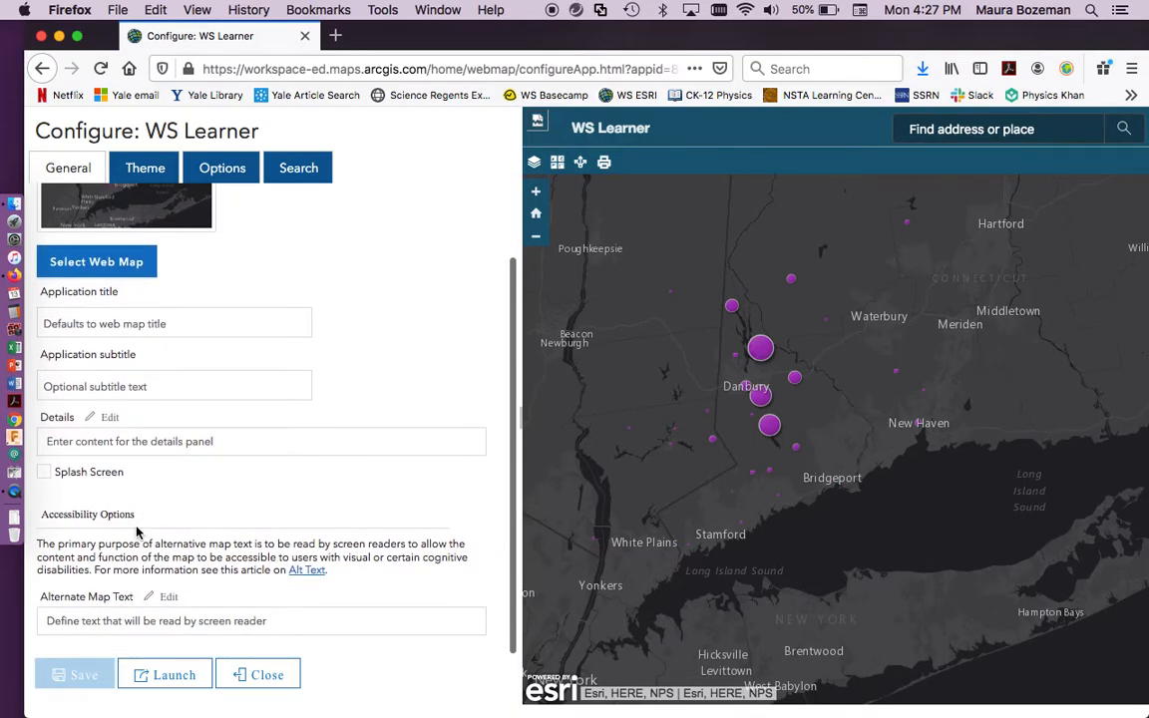
{"action": "left_click", "coordinate": [162, 620]}
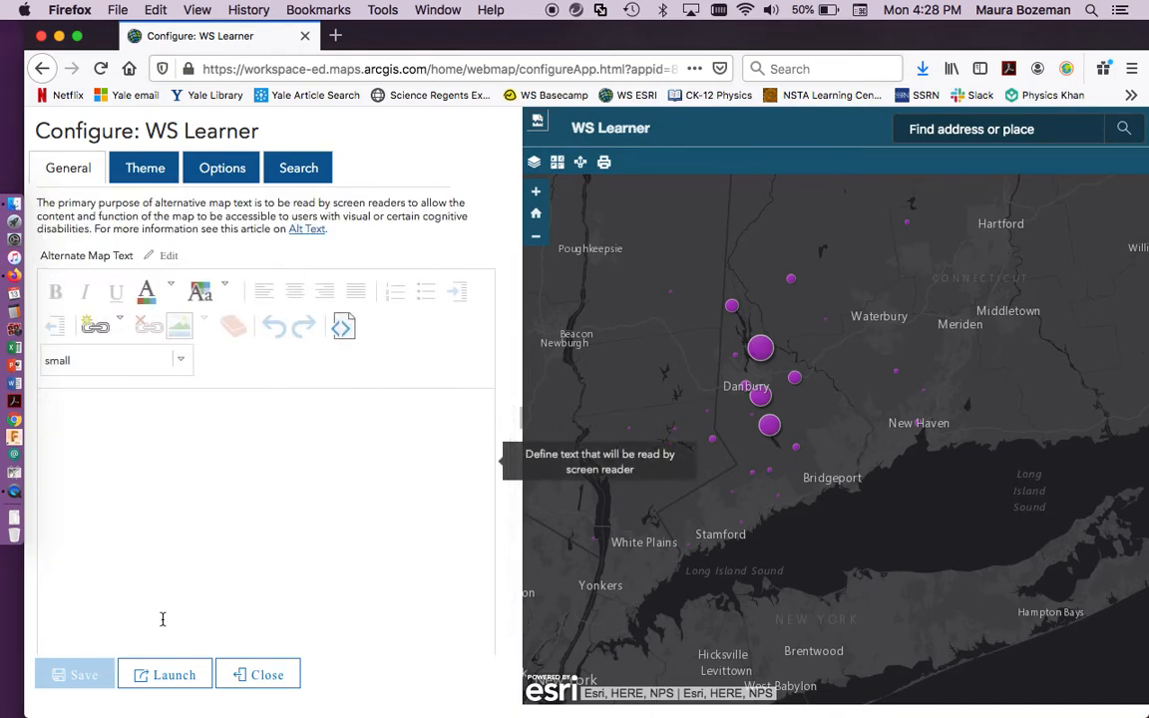
{"action": "type", "text": "Wo"}
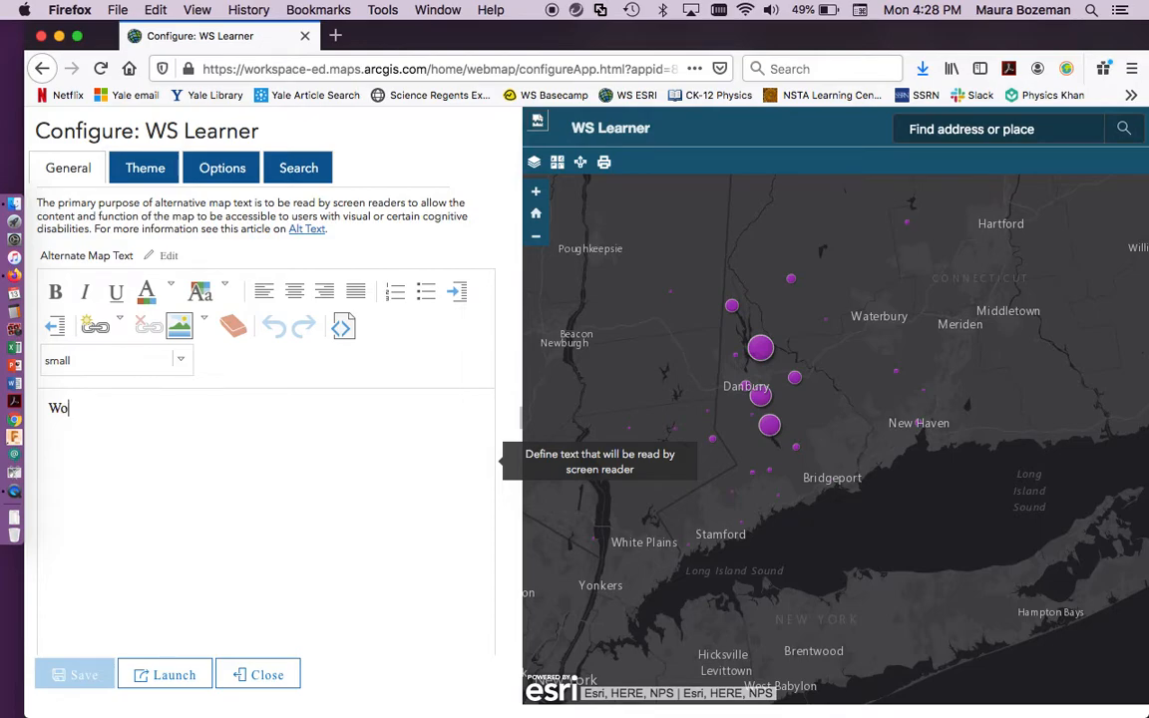
{"action": "type", "text": "rkspace Education map"}
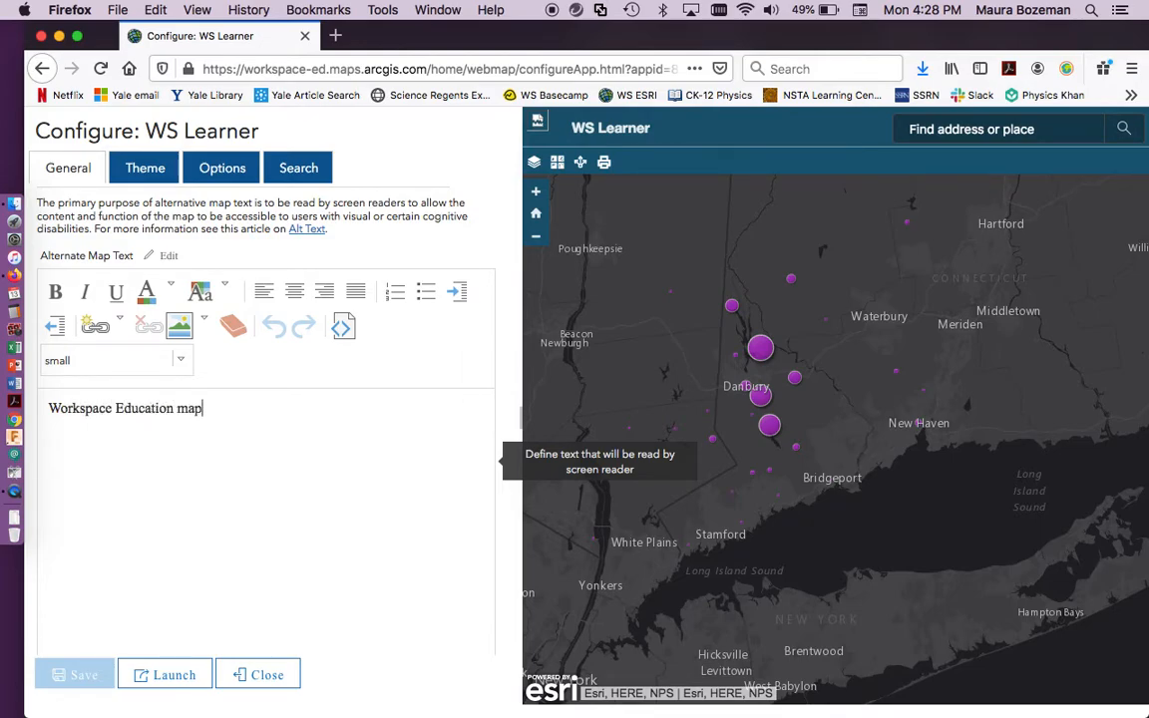
{"action": "type", "text": "rom January 2"}
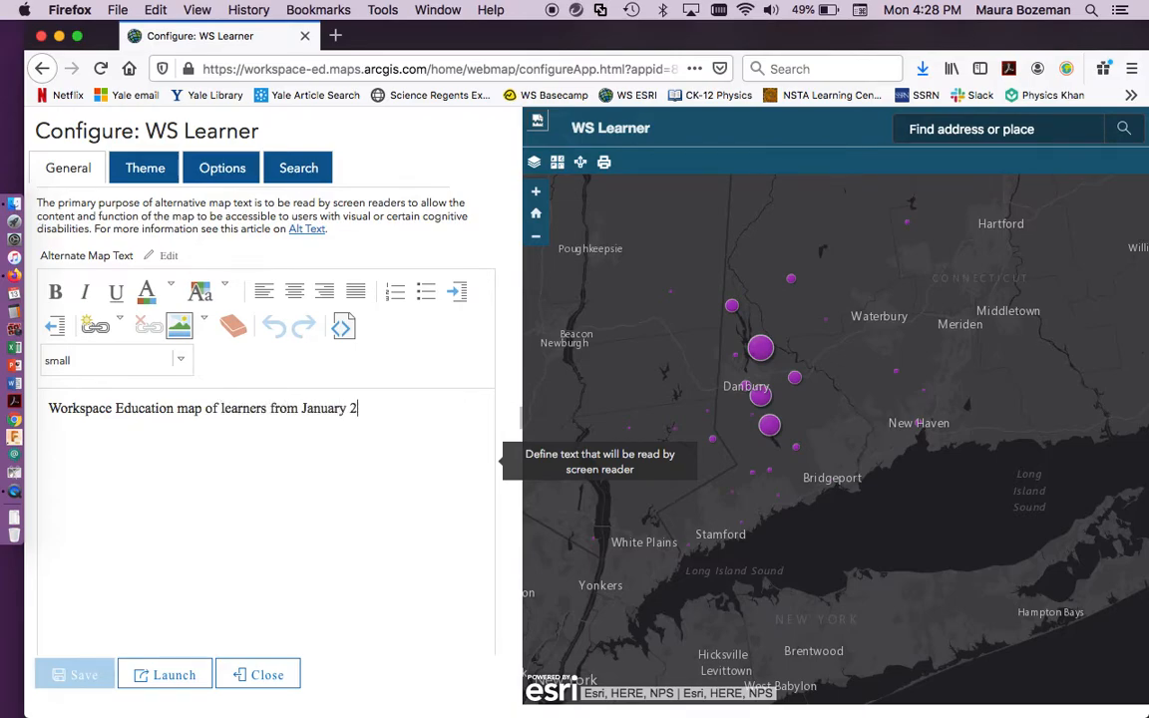
{"action": "type", "text": "."}
{"action": "scroll", "coordinate": [223, 418], "scroll_direction": "up", "scroll_amount": 10}
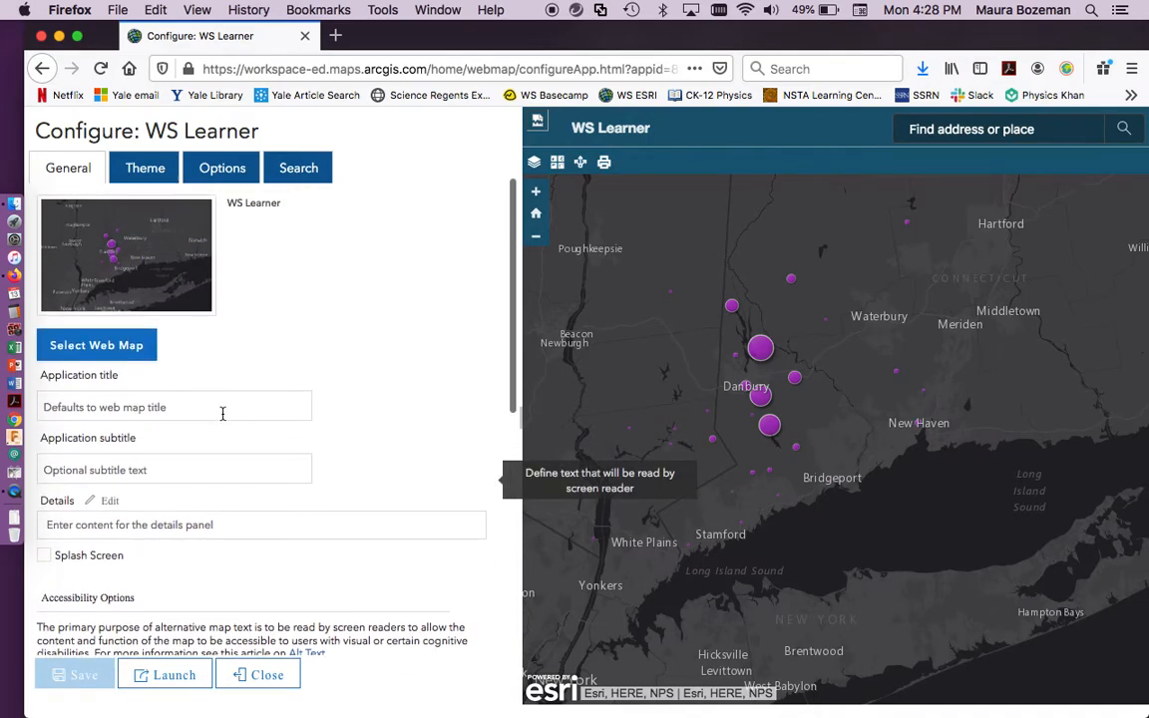
Step: Set the app theme's header color to purple #DF73FF and save the configuration
{"action": "left_click", "coordinate": [159, 177]}
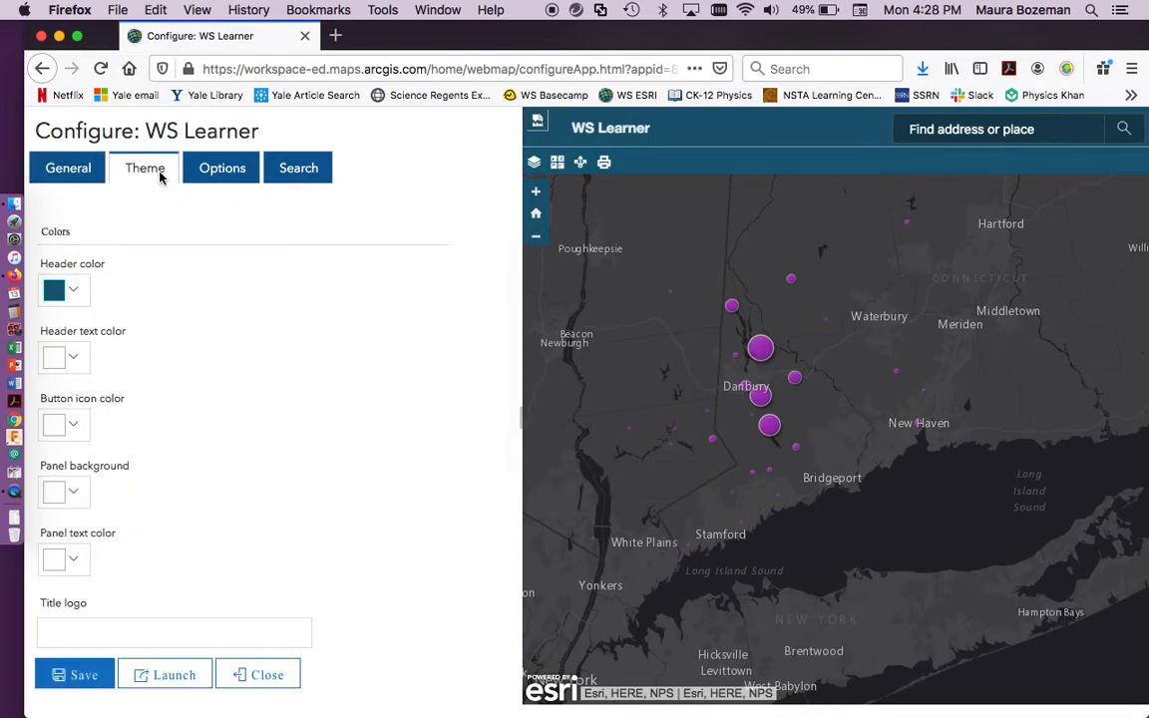
{"action": "left_click", "coordinate": [76, 295]}
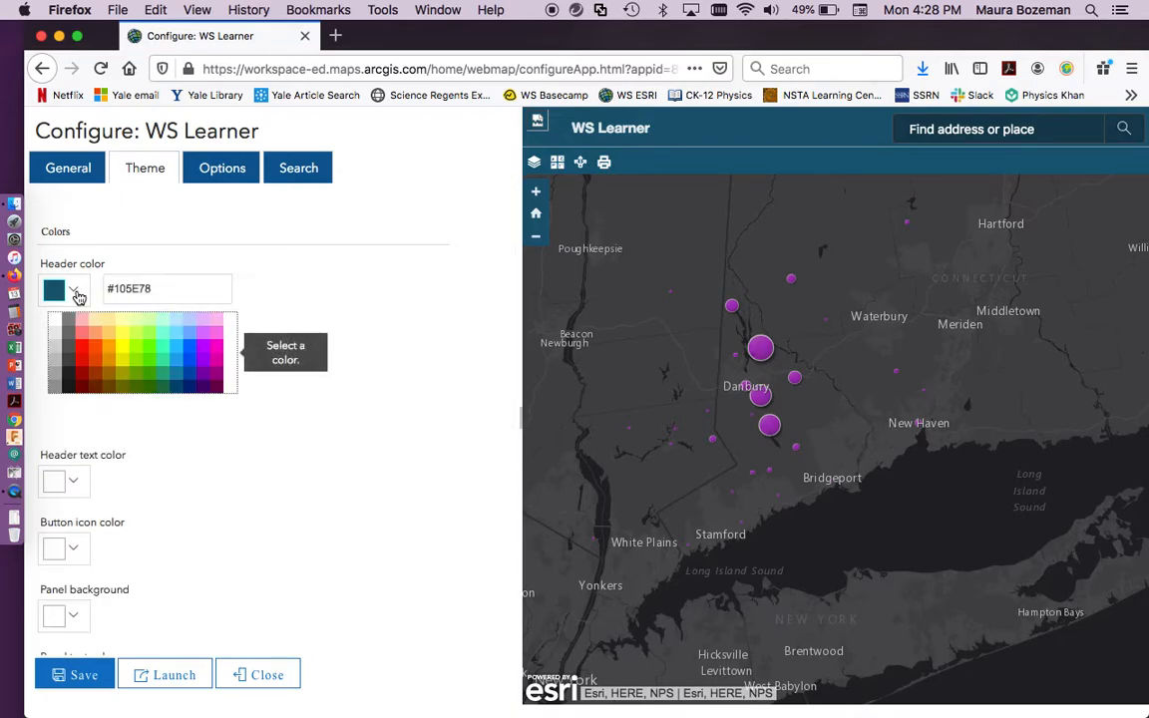
{"action": "left_click", "coordinate": [202, 331]}
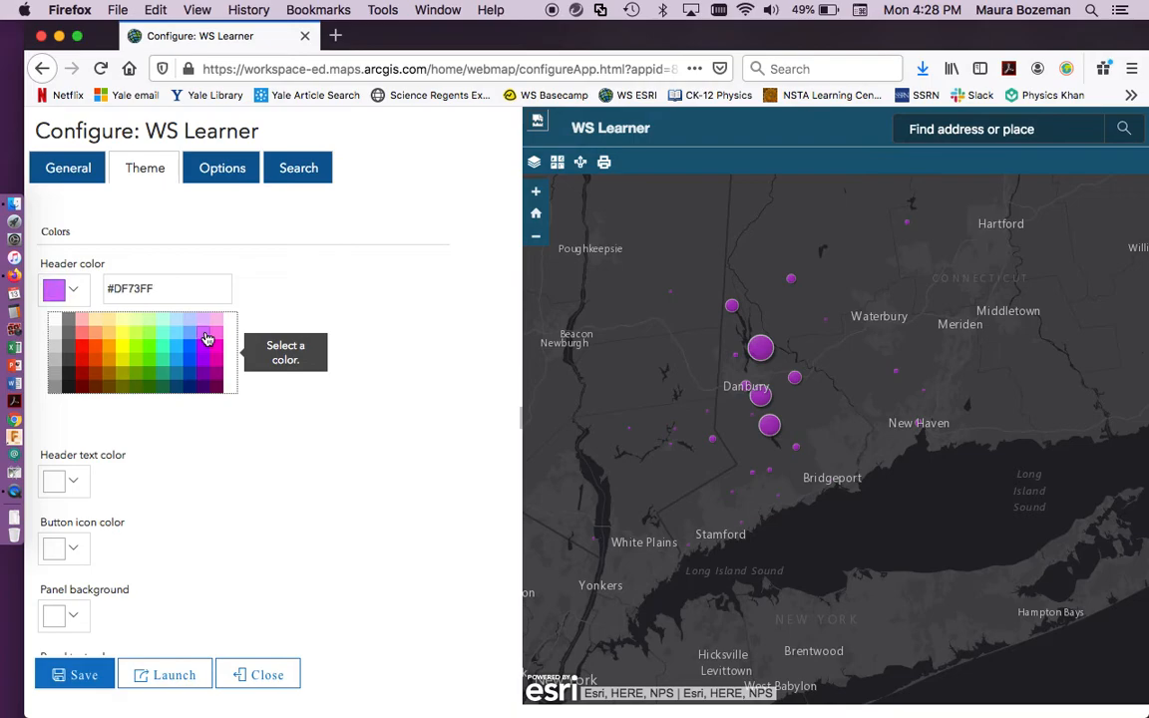
{"action": "left_click", "coordinate": [205, 446]}
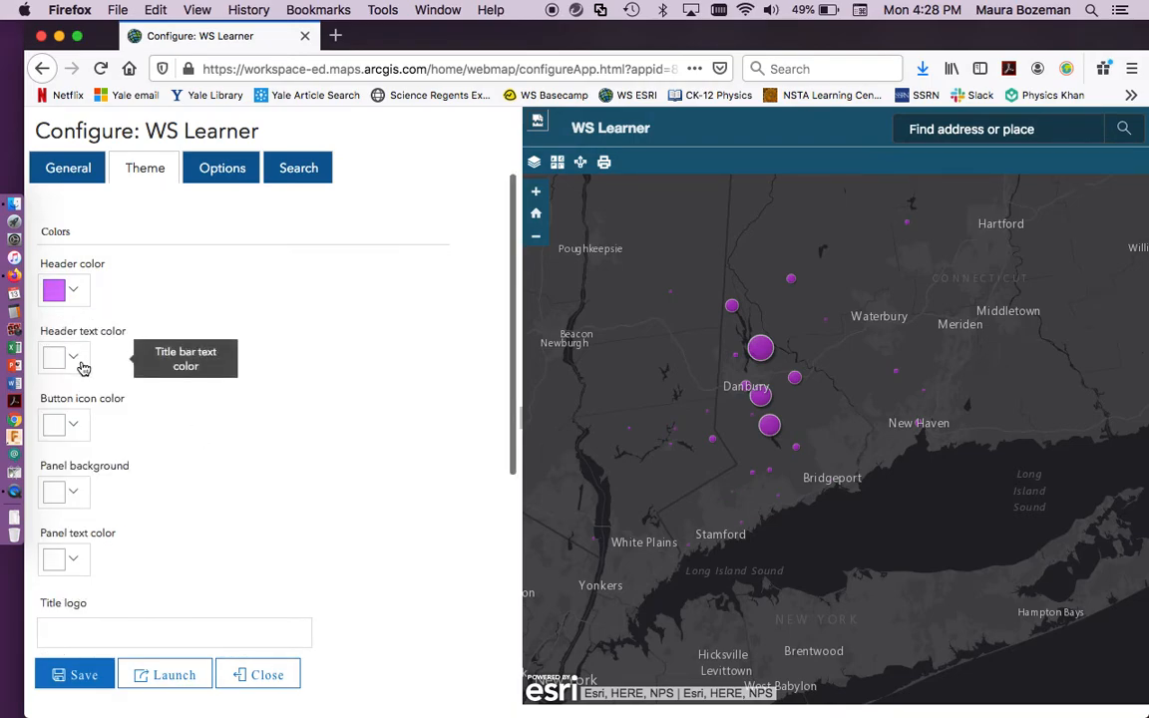
{"action": "left_click", "coordinate": [82, 681]}
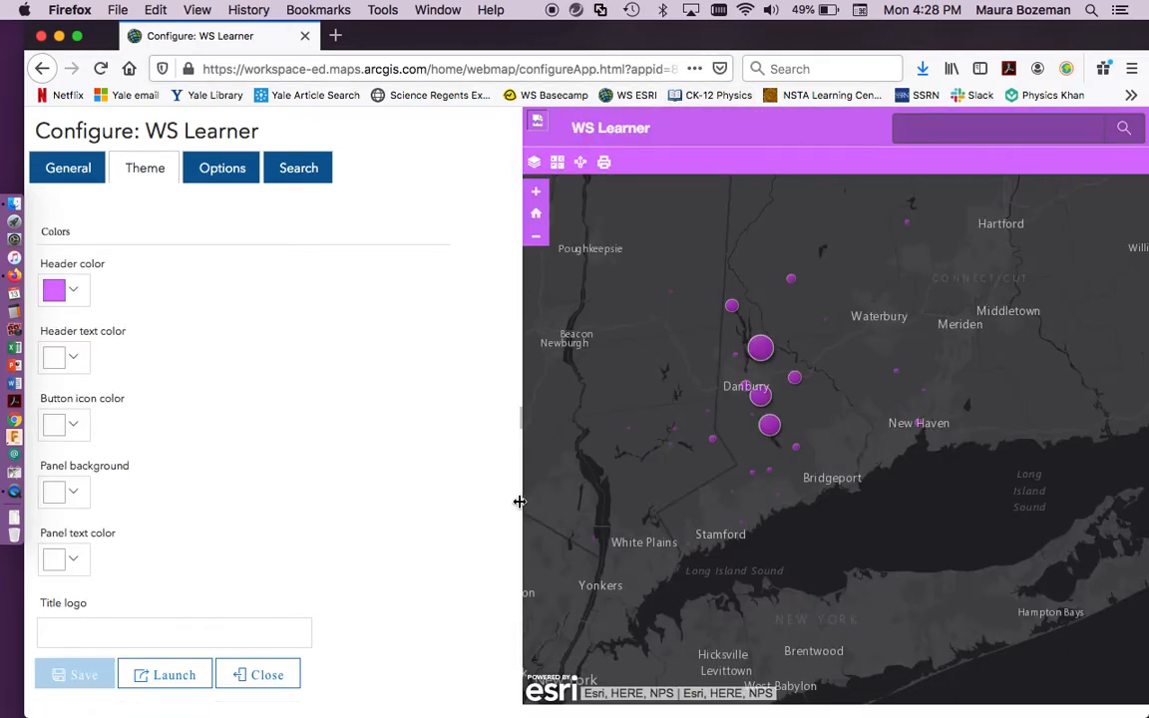
Step: Set the app's header color to light blue and save the configuration
{"action": "left_click", "coordinate": [75, 292]}
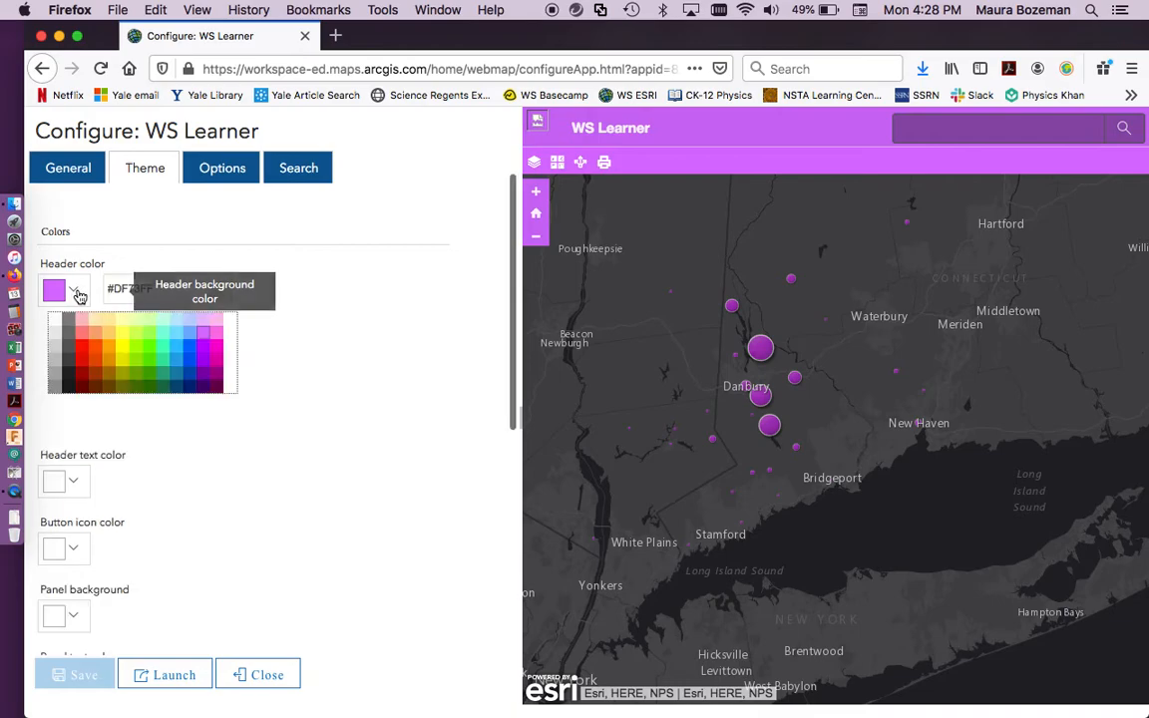
{"action": "left_click", "coordinate": [193, 336]}
{"action": "left_click", "coordinate": [209, 419]}
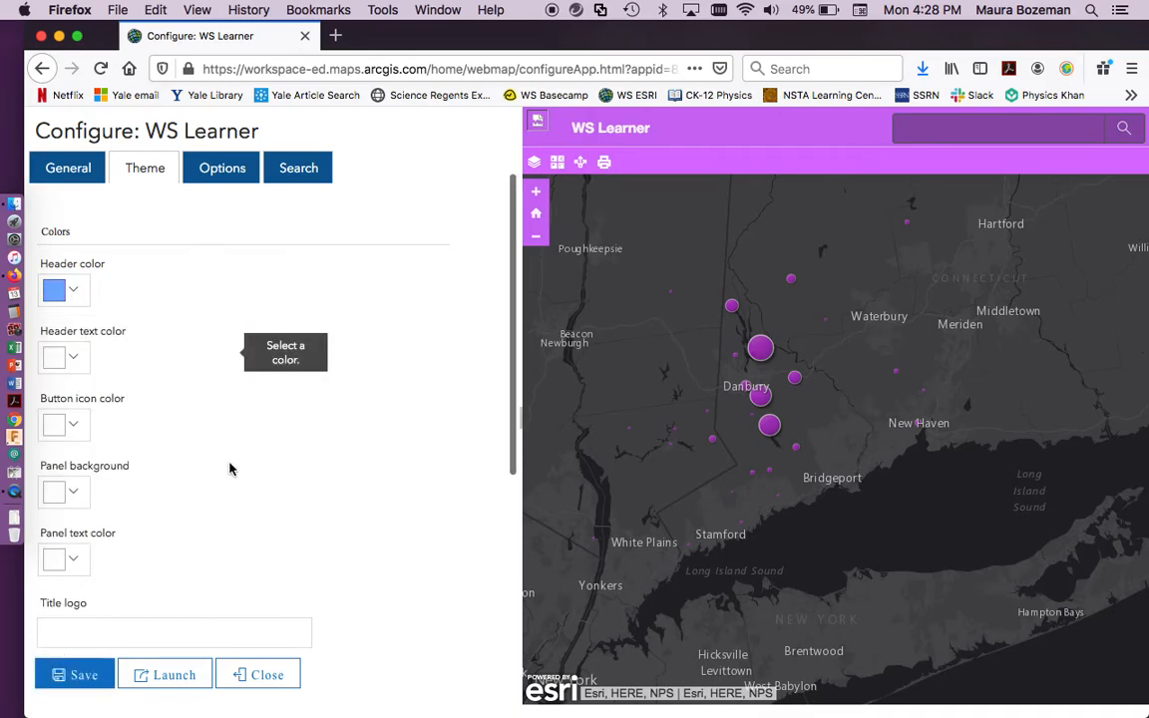
{"action": "left_click", "coordinate": [85, 676]}
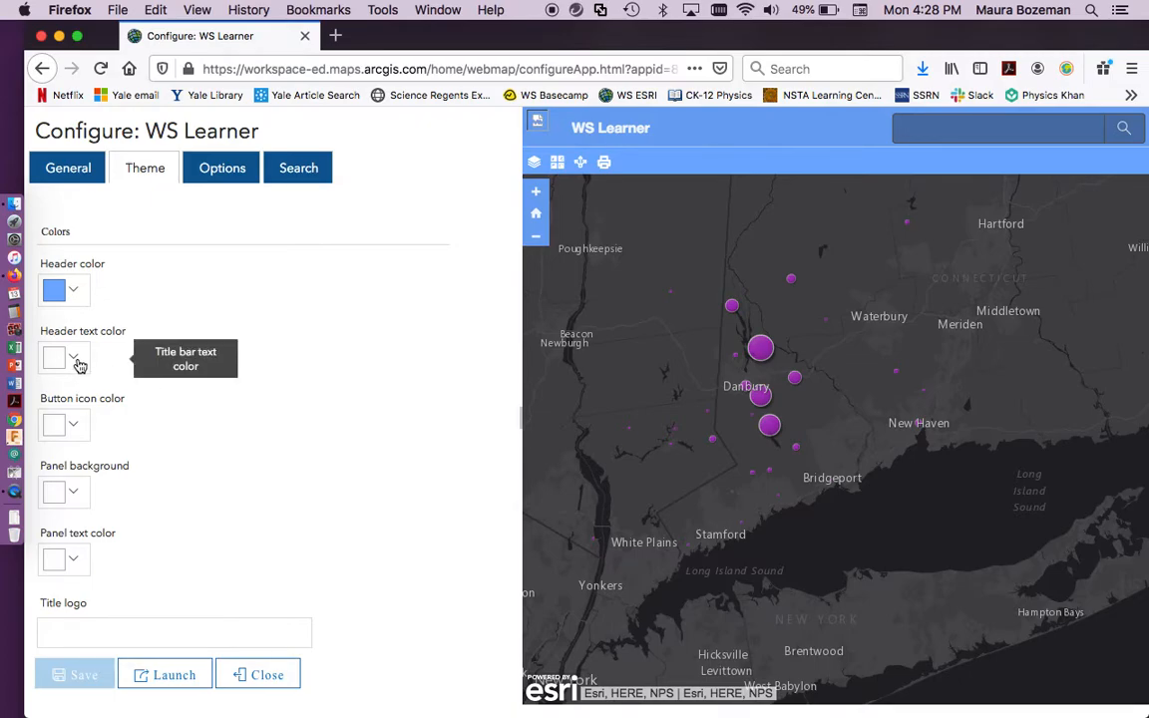
Step: Check the button icon color choices without changing them, set the panel background to purple #DF73FF and save
{"action": "left_click", "coordinate": [83, 427]}
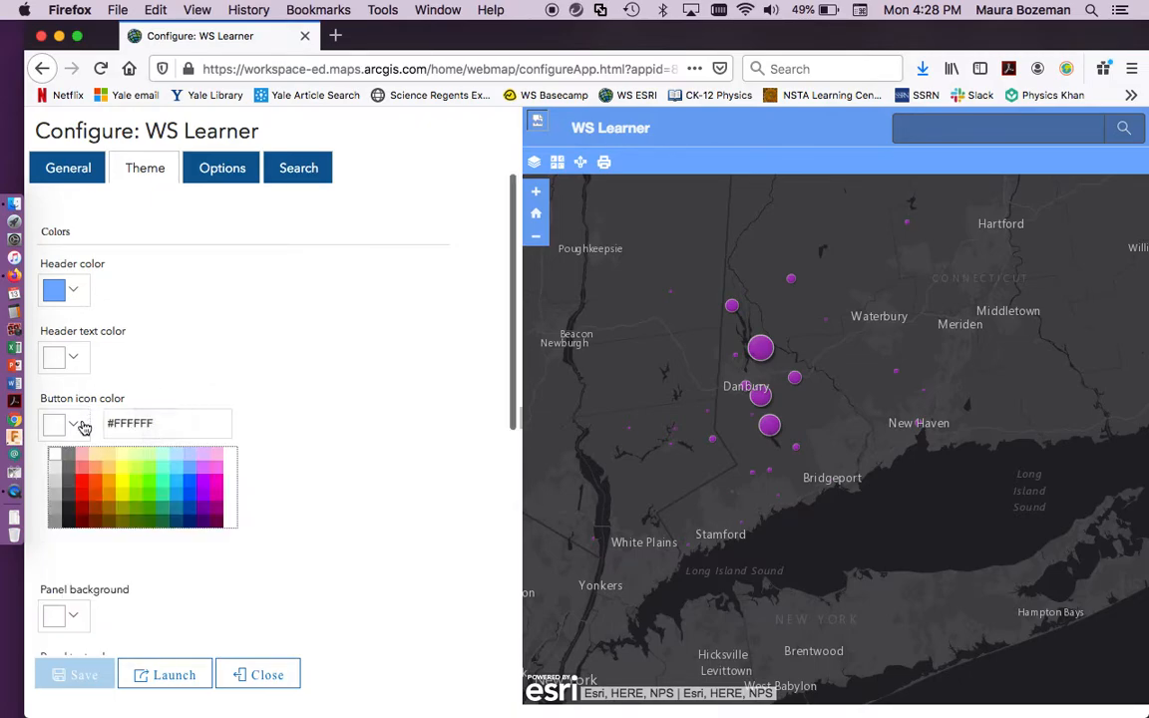
{"action": "left_click", "coordinate": [180, 329]}
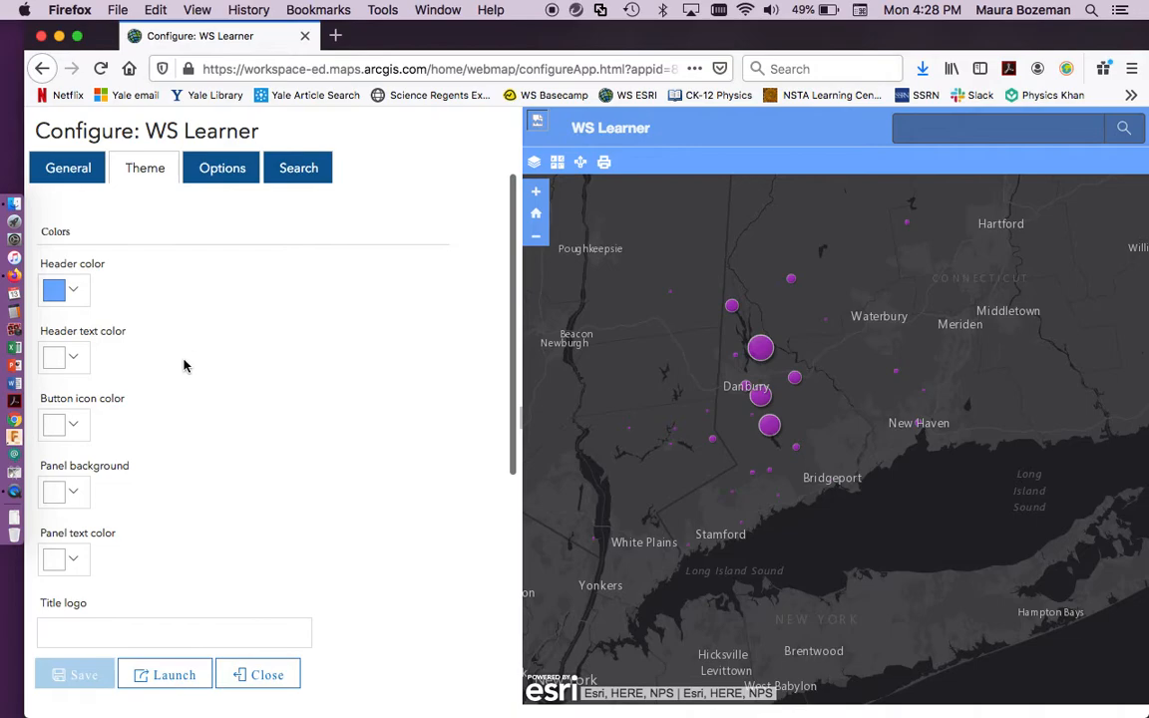
{"action": "left_click", "coordinate": [78, 499]}
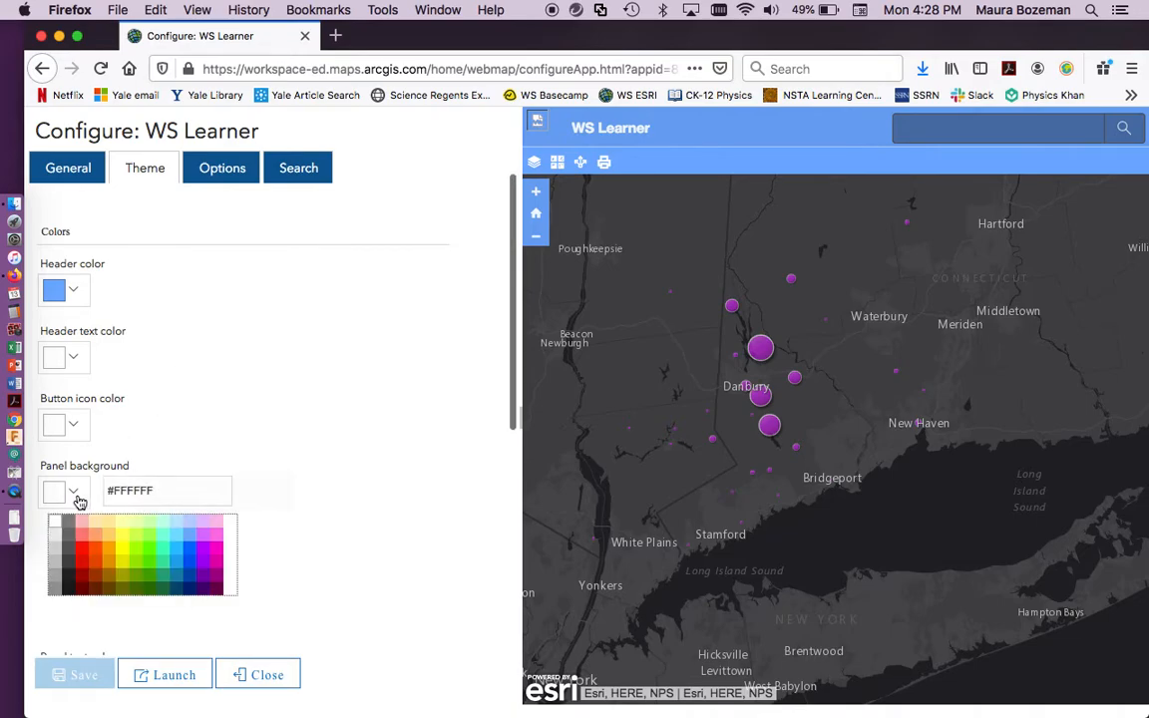
{"action": "left_click", "coordinate": [210, 541]}
{"action": "left_click", "coordinate": [85, 675]}
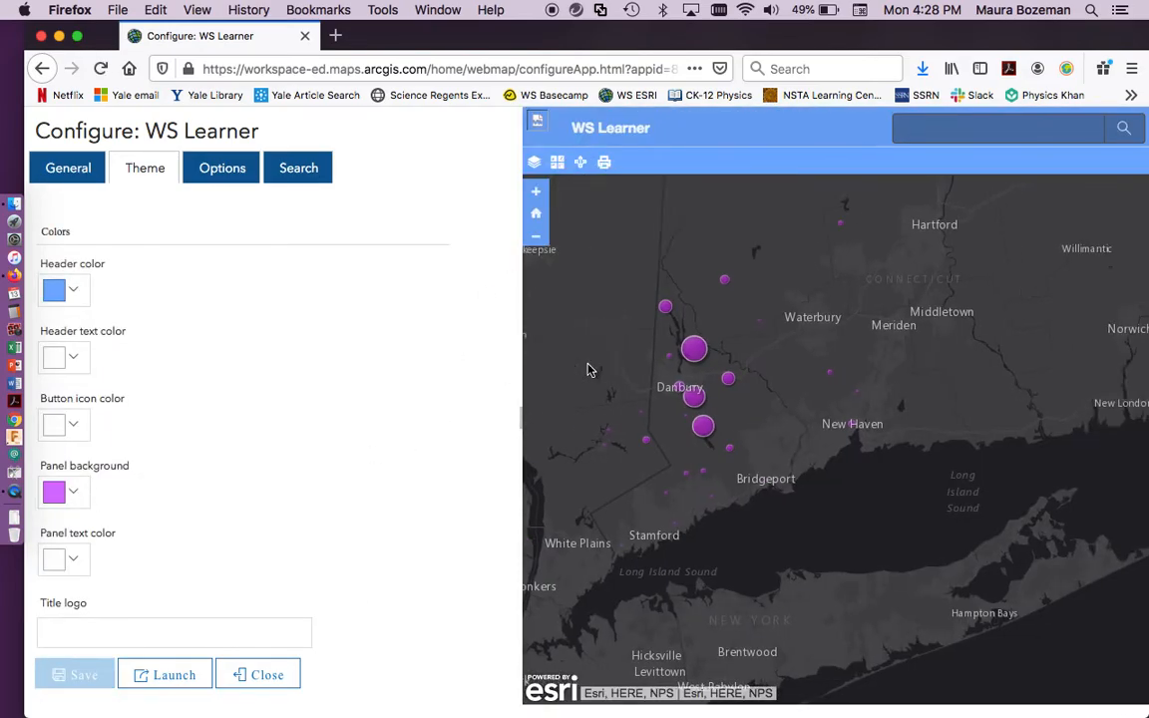
Step: Restore the panel background to white #FFFFFF and save the configuration
{"action": "left_click", "coordinate": [74, 492]}
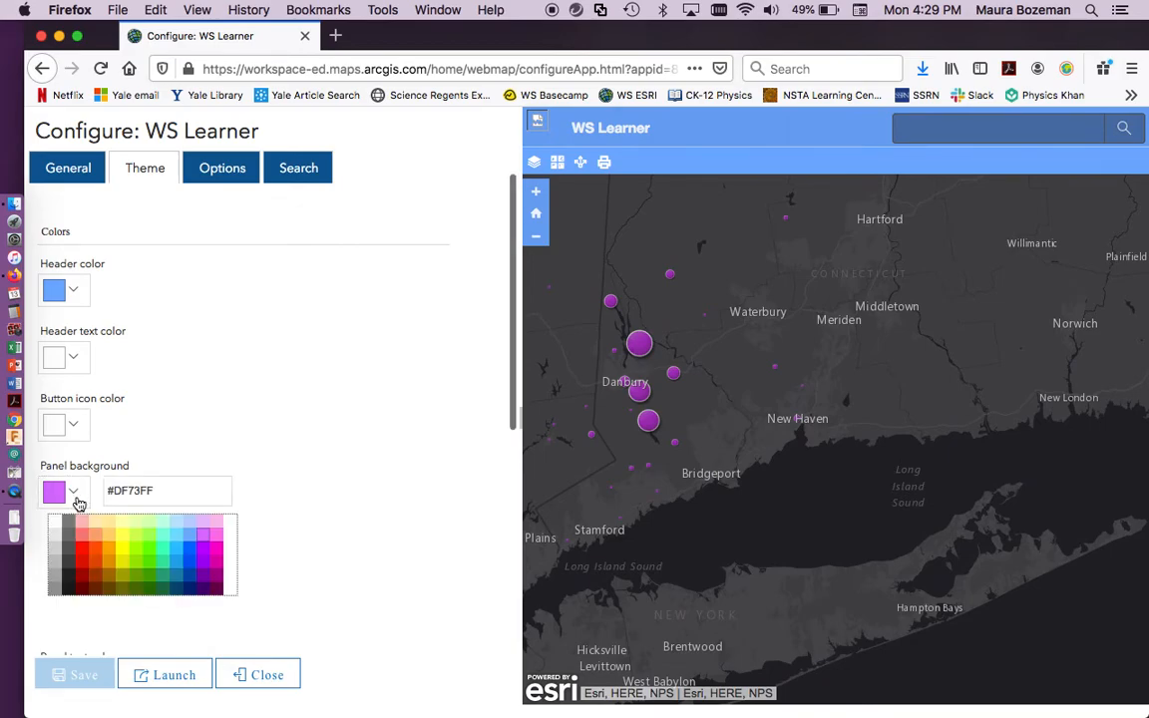
{"action": "left_click", "coordinate": [53, 529]}
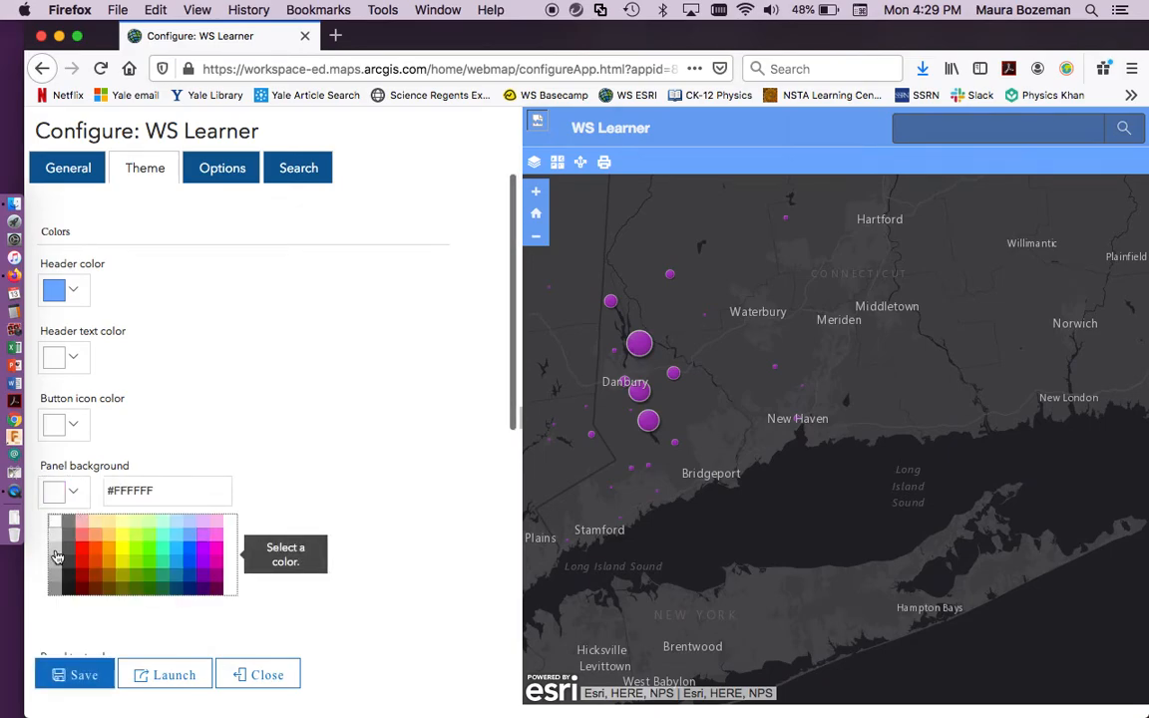
{"action": "left_click", "coordinate": [86, 677]}
Step: Add the Measure Tool to the app toolbar, leave the other theme, toolbar and search settings as they are, and save
{"action": "scroll", "coordinate": [272, 471], "scroll_direction": "down", "scroll_amount": 5}
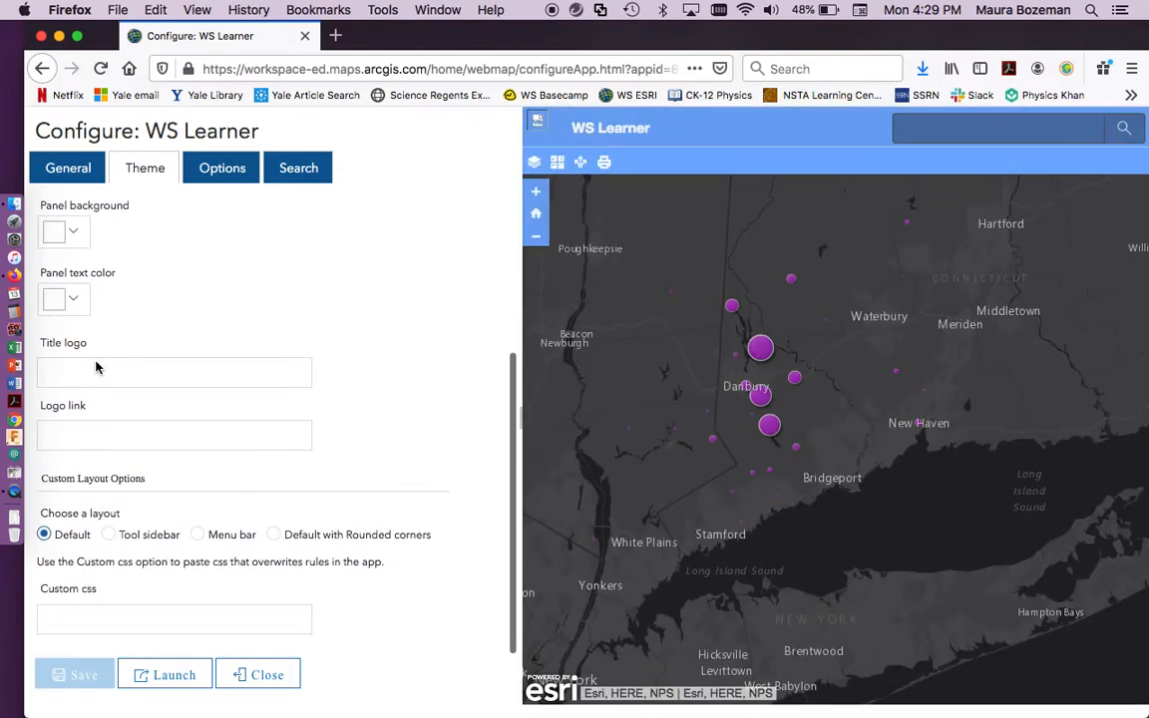
{"action": "scroll", "coordinate": [212, 327], "scroll_direction": "up", "scroll_amount": 5}
{"action": "left_click", "coordinate": [221, 169]}
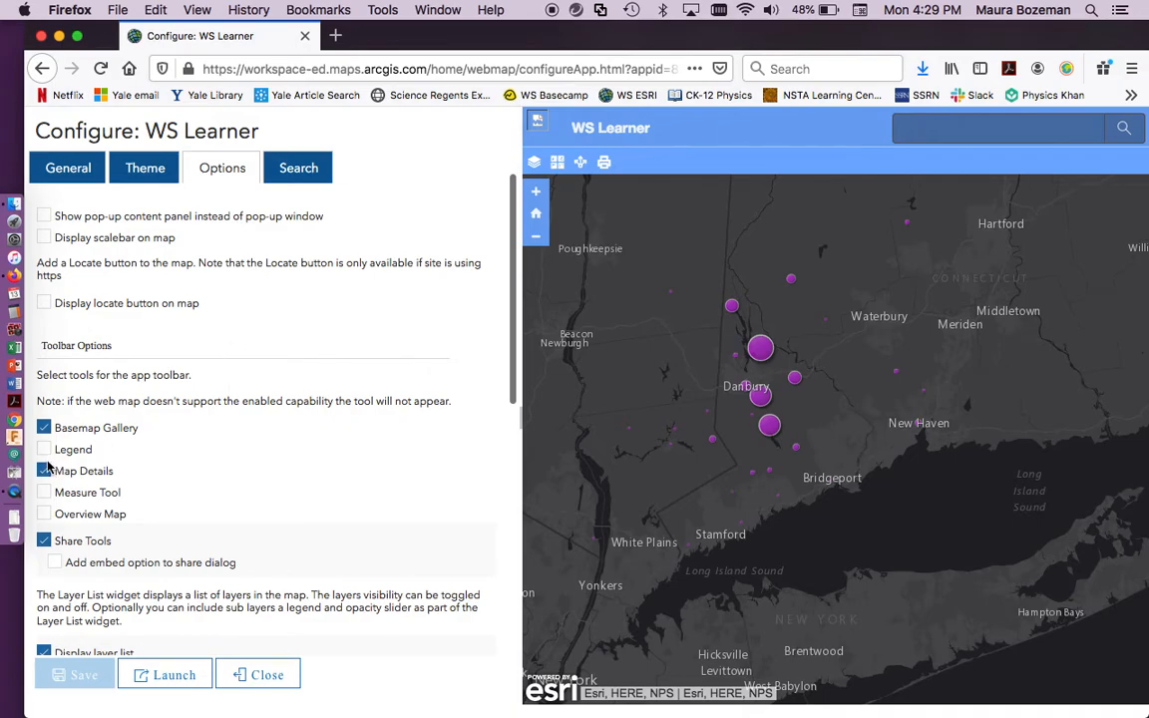
{"action": "scroll", "coordinate": [89, 495], "scroll_direction": "down", "scroll_amount": 1}
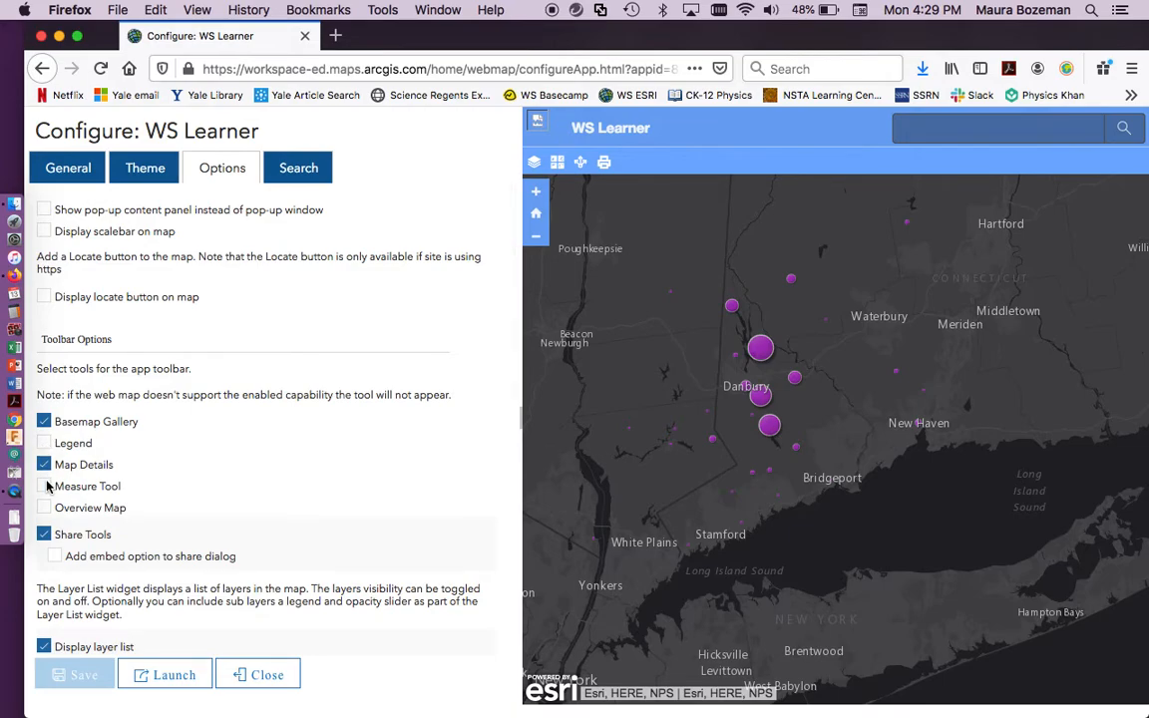
{"action": "left_click", "coordinate": [45, 486]}
{"action": "scroll", "coordinate": [310, 459], "scroll_direction": "down", "scroll_amount": 3}
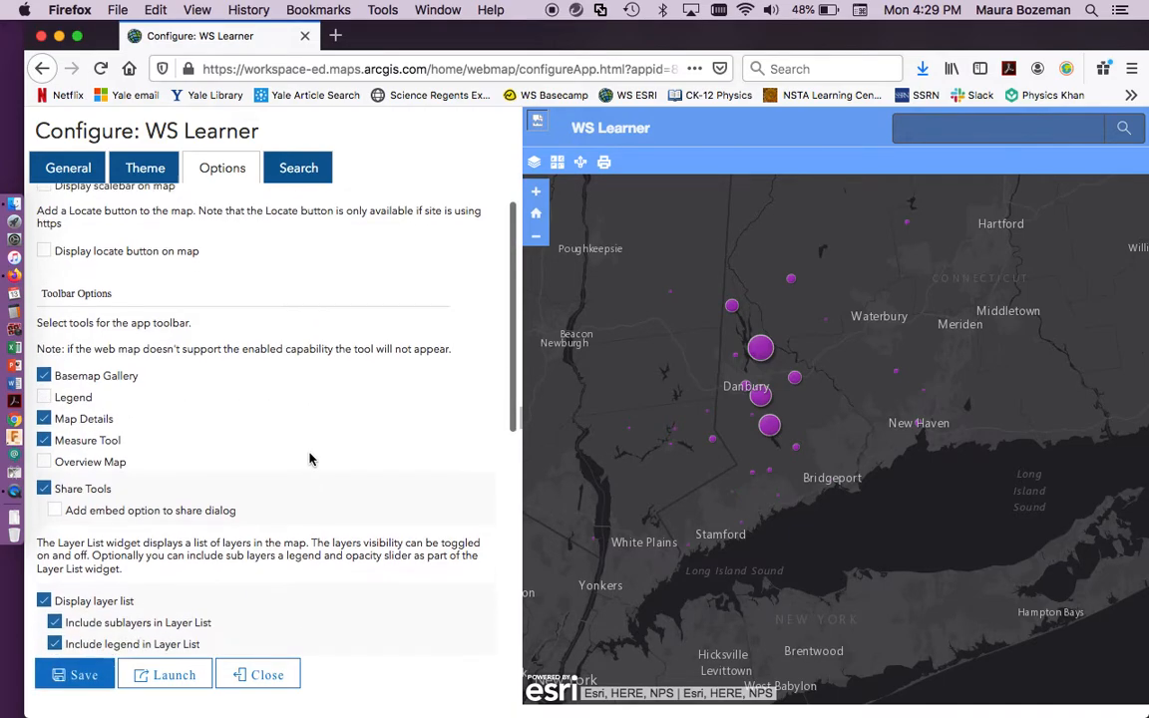
{"action": "scroll", "coordinate": [127, 436], "scroll_direction": "down", "scroll_amount": 10}
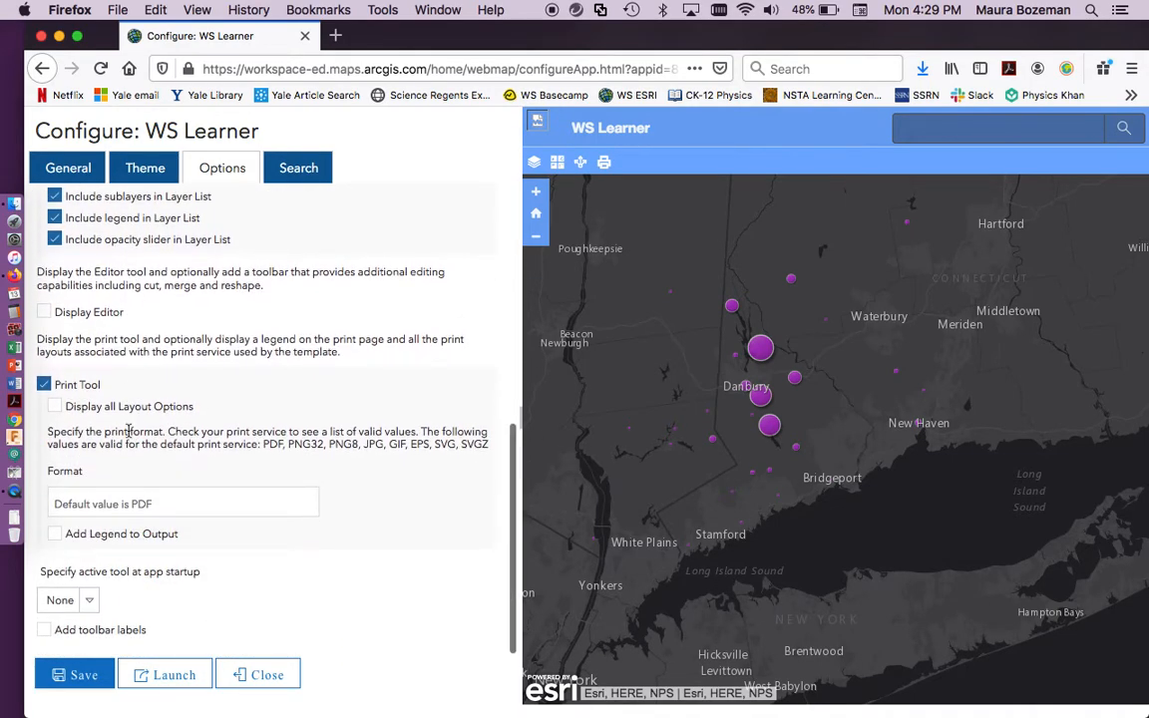
{"action": "left_click", "coordinate": [277, 152]}
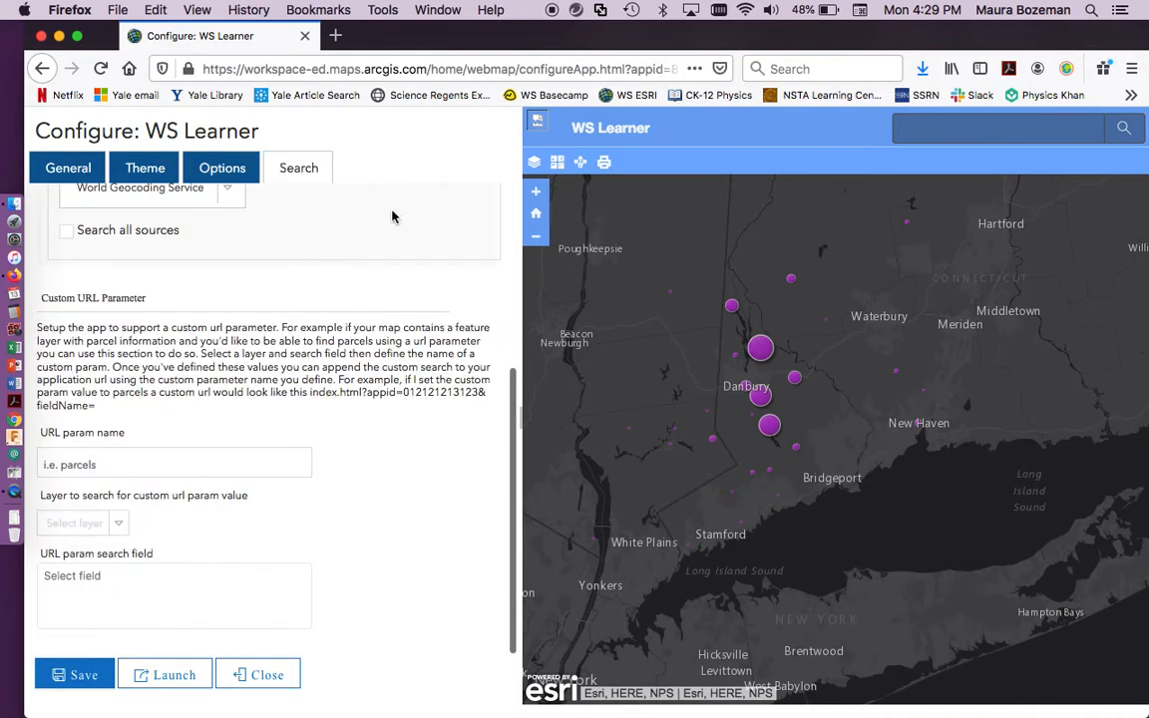
{"action": "scroll", "coordinate": [392, 216], "scroll_direction": "up", "scroll_amount": 6}
{"action": "scroll", "coordinate": [310, 496], "scroll_direction": "down", "scroll_amount": 7}
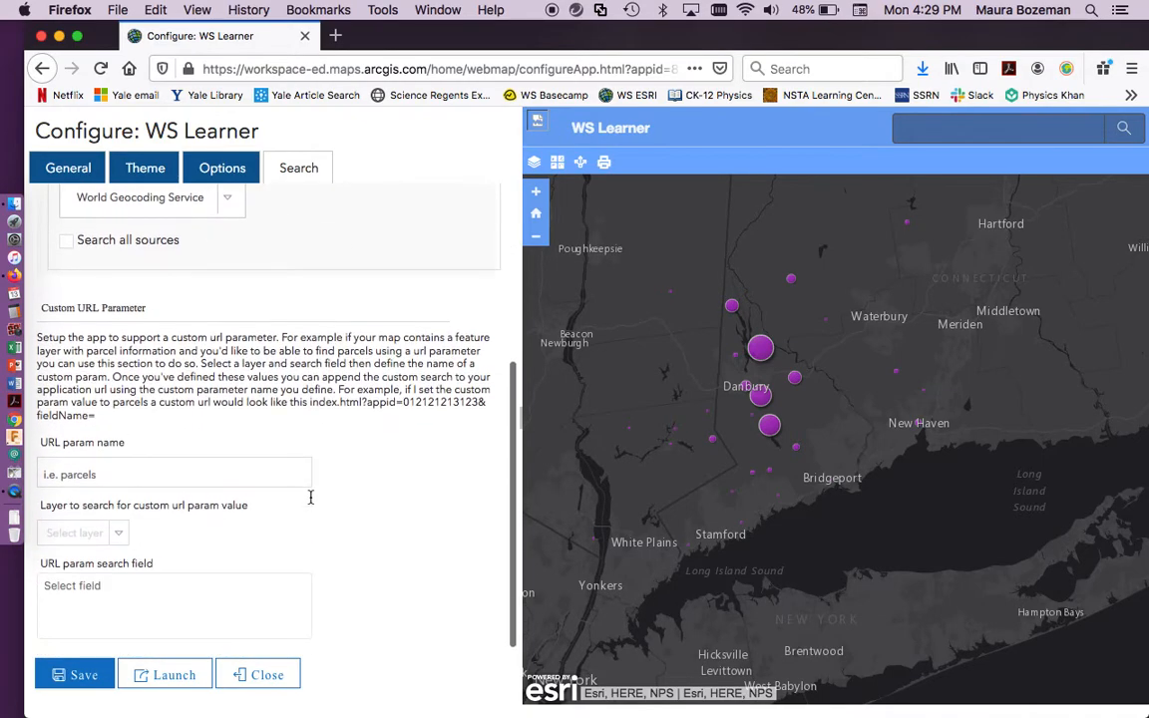
{"action": "left_click", "coordinate": [86, 678]}
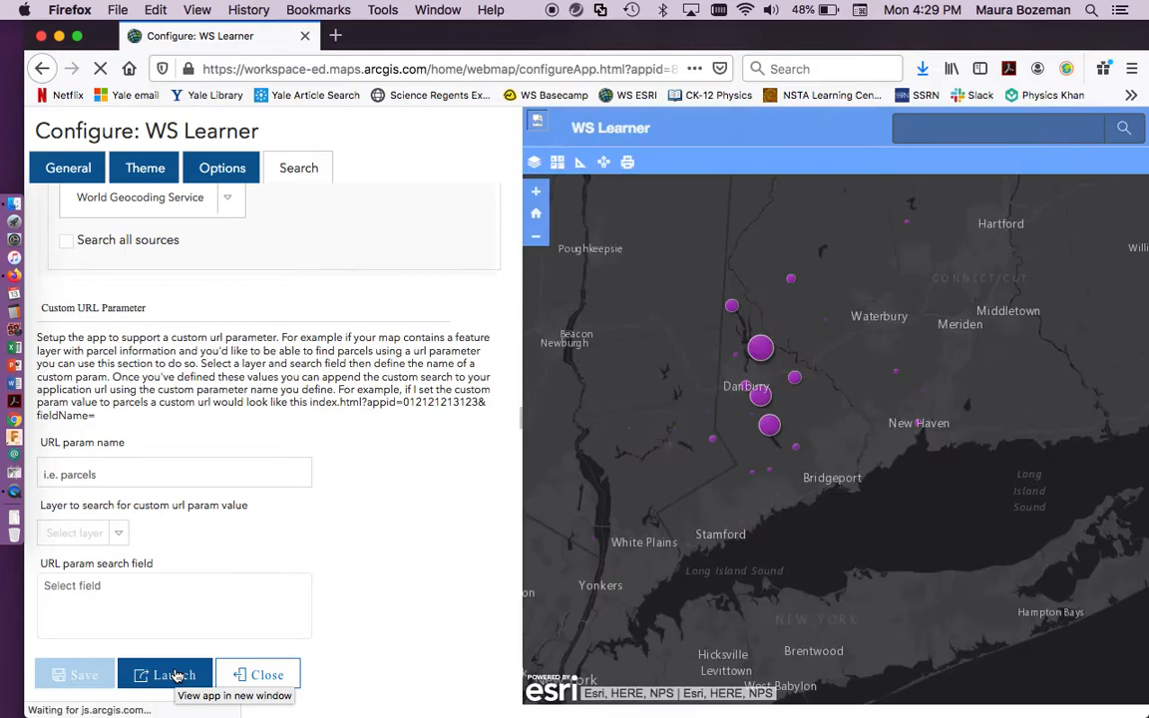
Step: Launch the configured app, view its shareable map link, and close the sharing options
{"action": "left_click", "coordinate": [176, 677]}
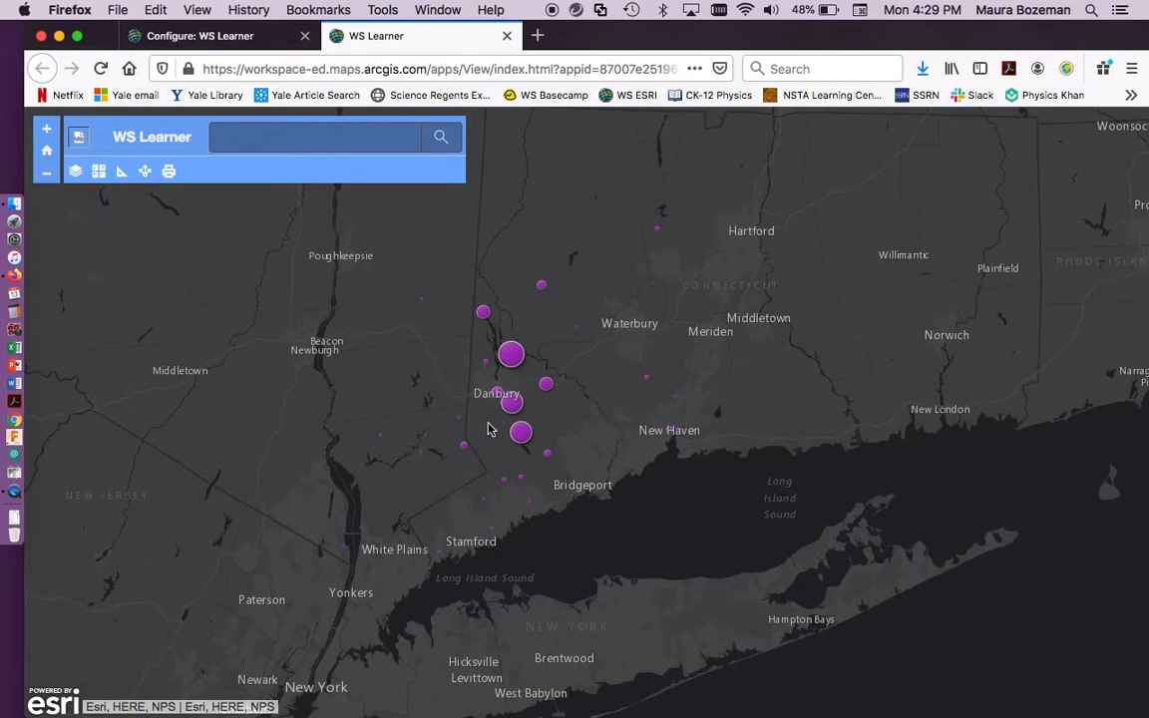
{"action": "left_click", "coordinate": [145, 173]}
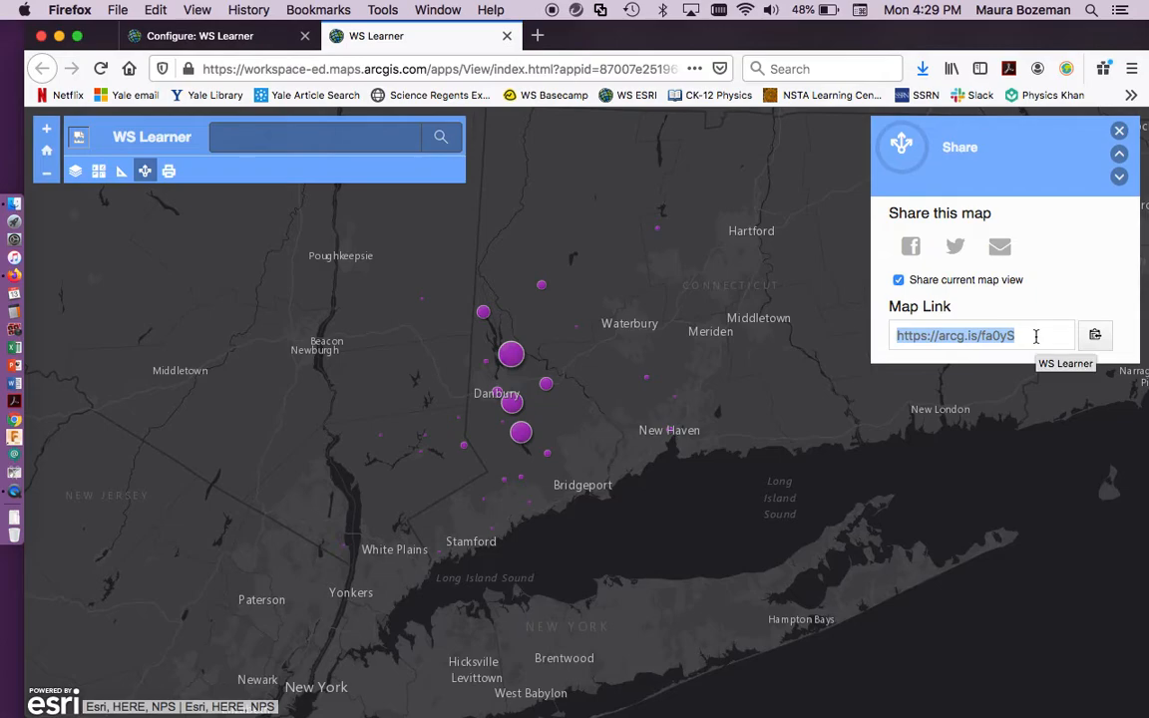
{"action": "left_click", "coordinate": [1119, 131]}
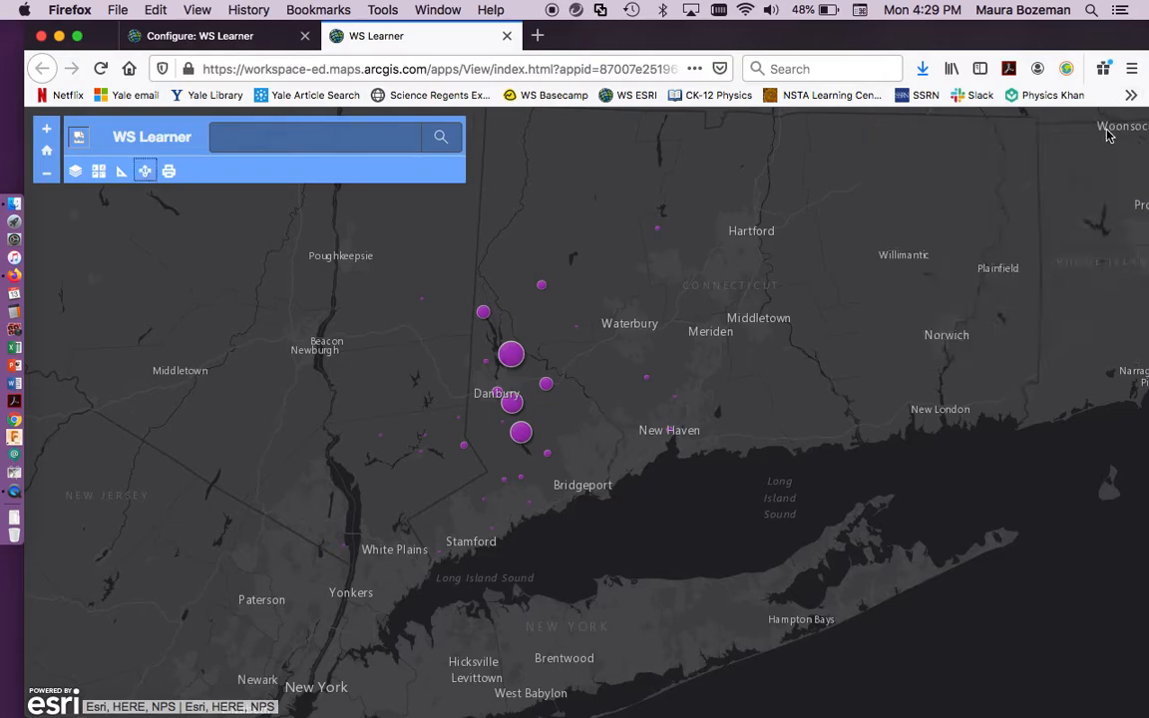
Step: Measure the distance in miles from the circle east of Danbury to the lowest large circle south of Danbury, and close the measurement
{"action": "left_click", "coordinate": [121, 172]}
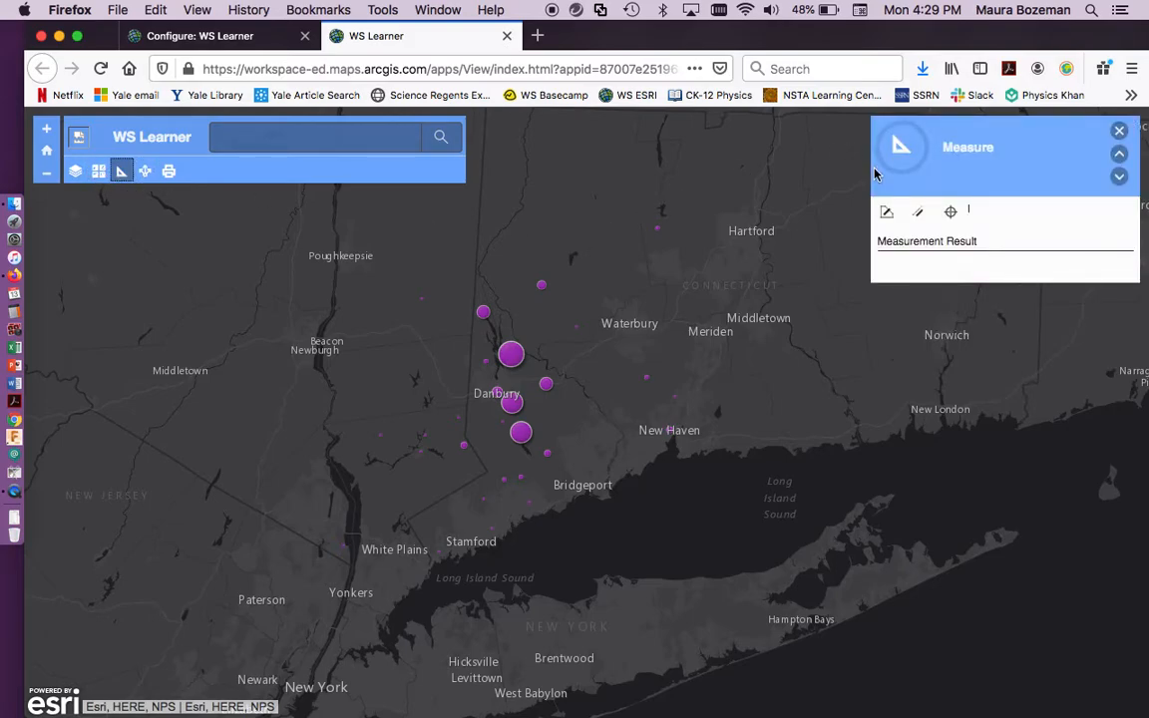
{"action": "left_click", "coordinate": [918, 212]}
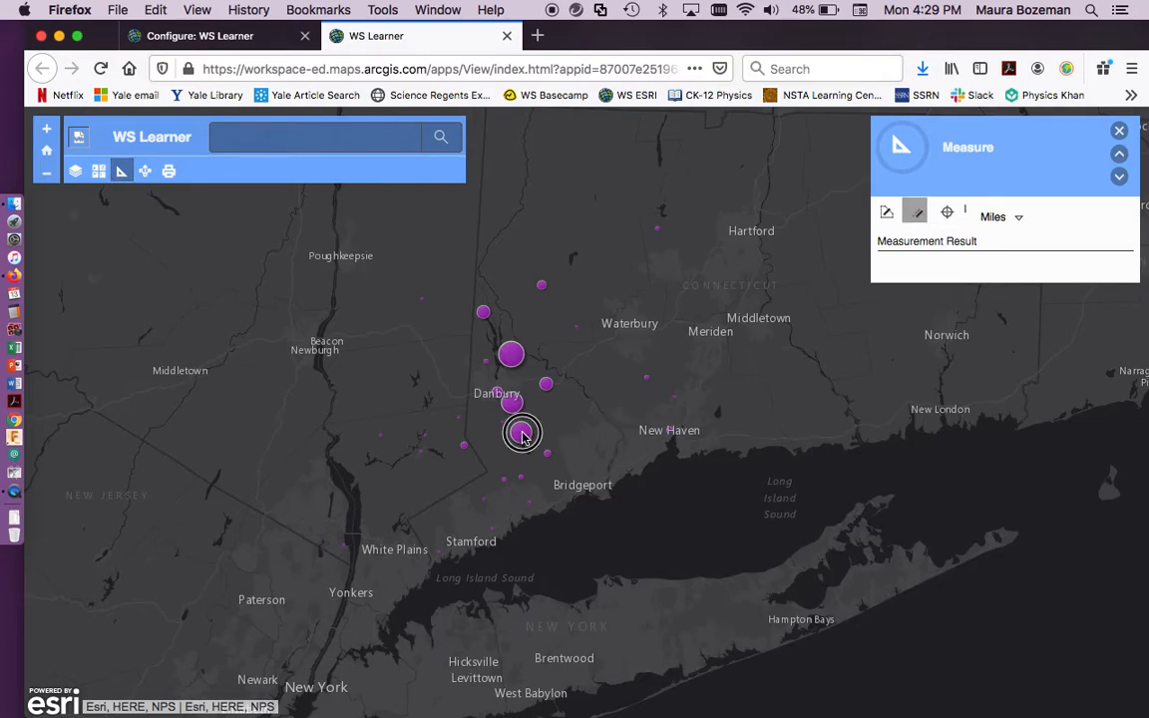
{"action": "left_click_drag", "start_coordinate": [515, 436], "coordinate": [533, 411]}
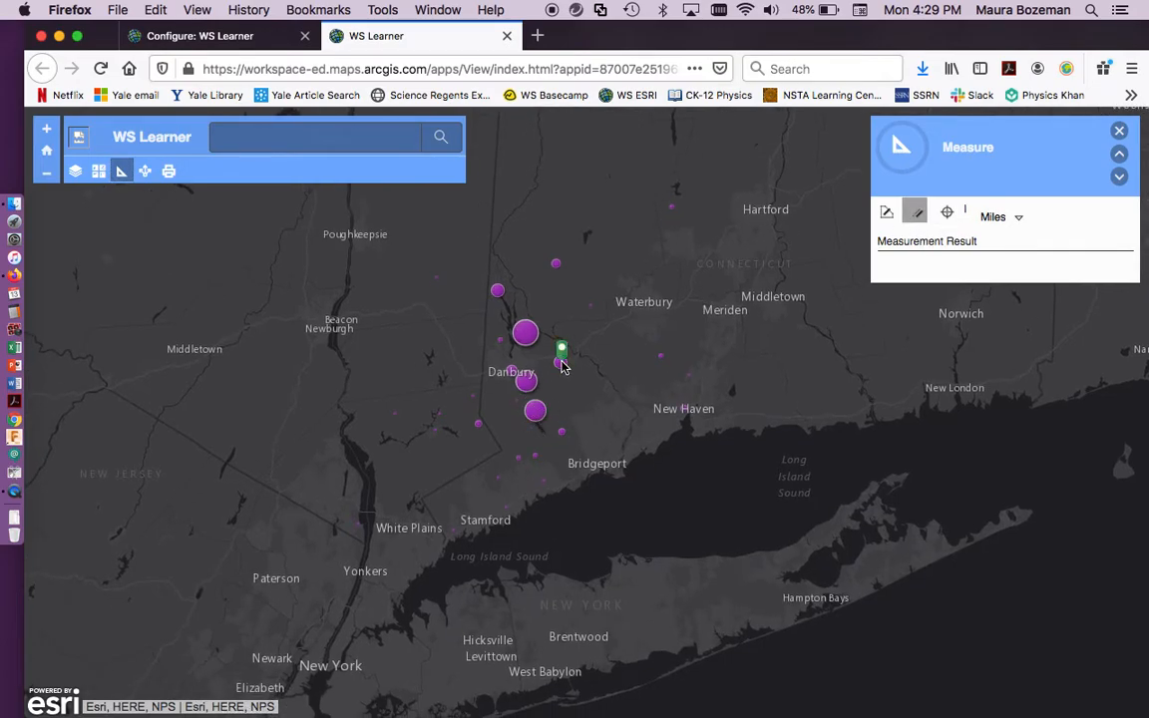
{"action": "left_click", "coordinate": [539, 415]}
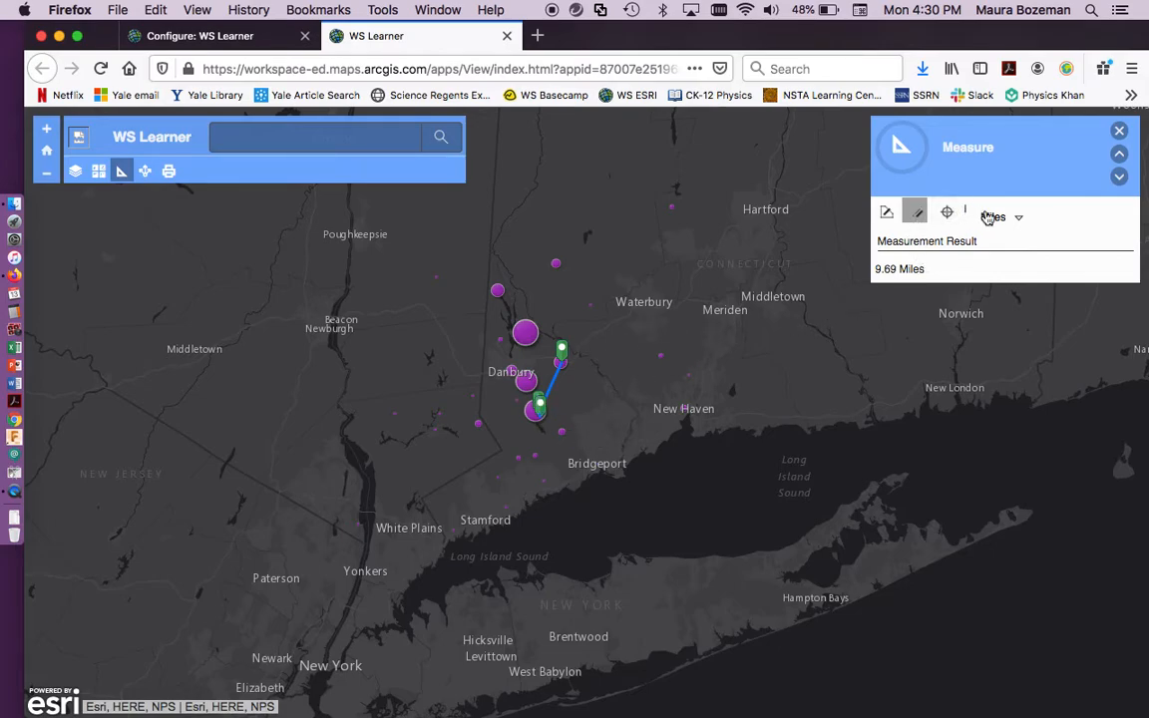
{"action": "left_click", "coordinate": [1119, 130]}
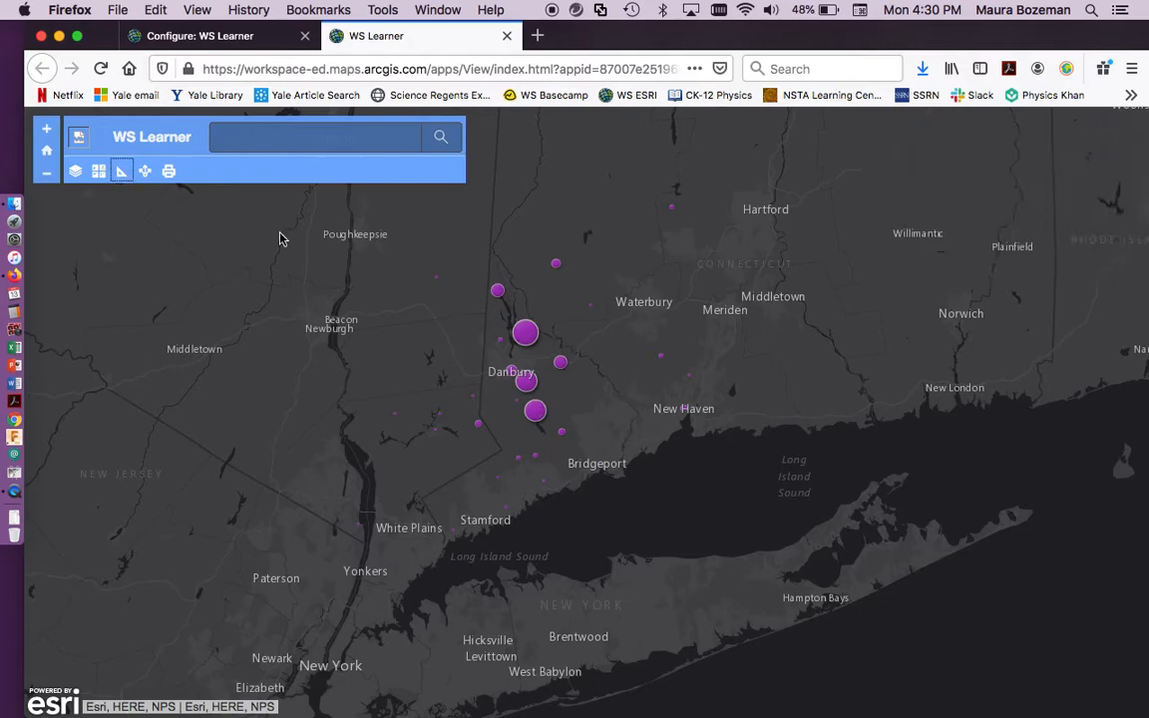
Step: Check the launched app's layer list, close it, and view the share link for the current map view
{"action": "left_click", "coordinate": [74, 172]}
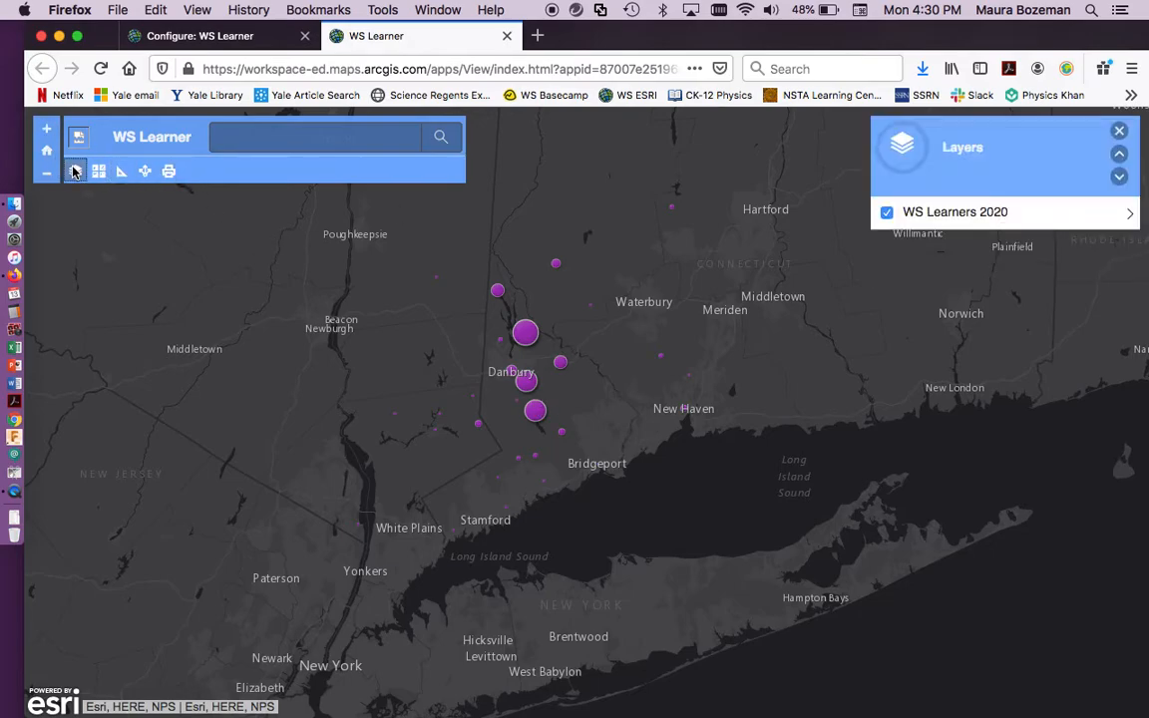
{"action": "left_click", "coordinate": [1120, 130]}
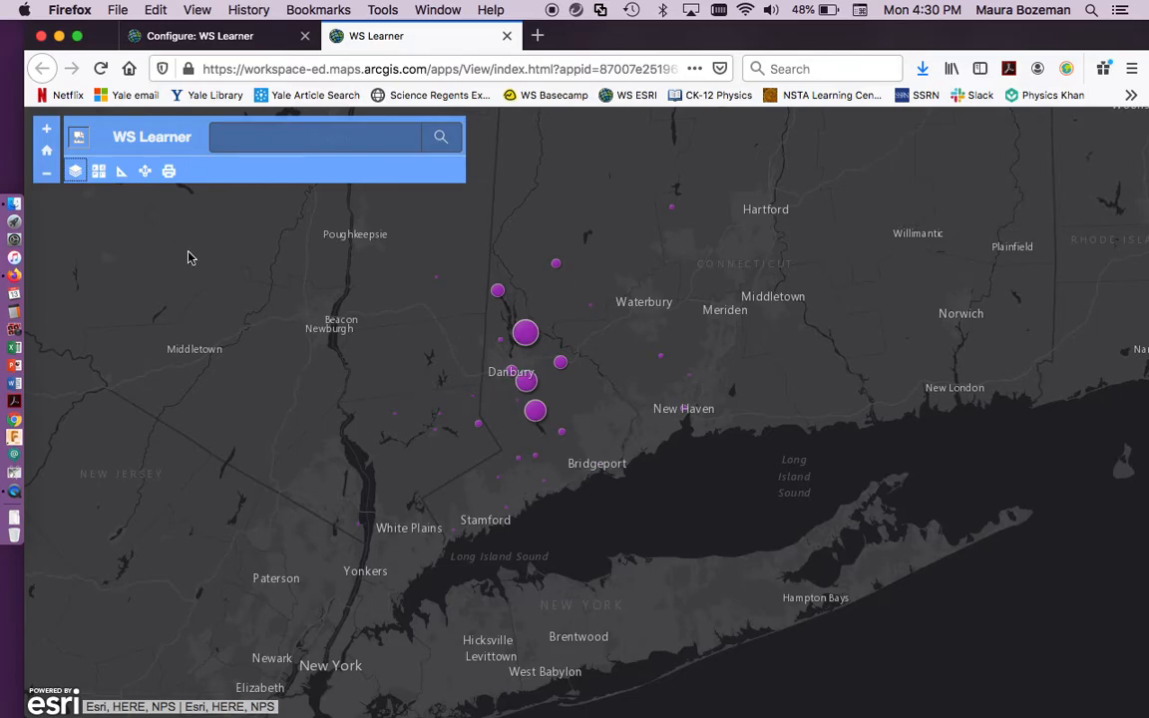
{"action": "left_click", "coordinate": [145, 173]}
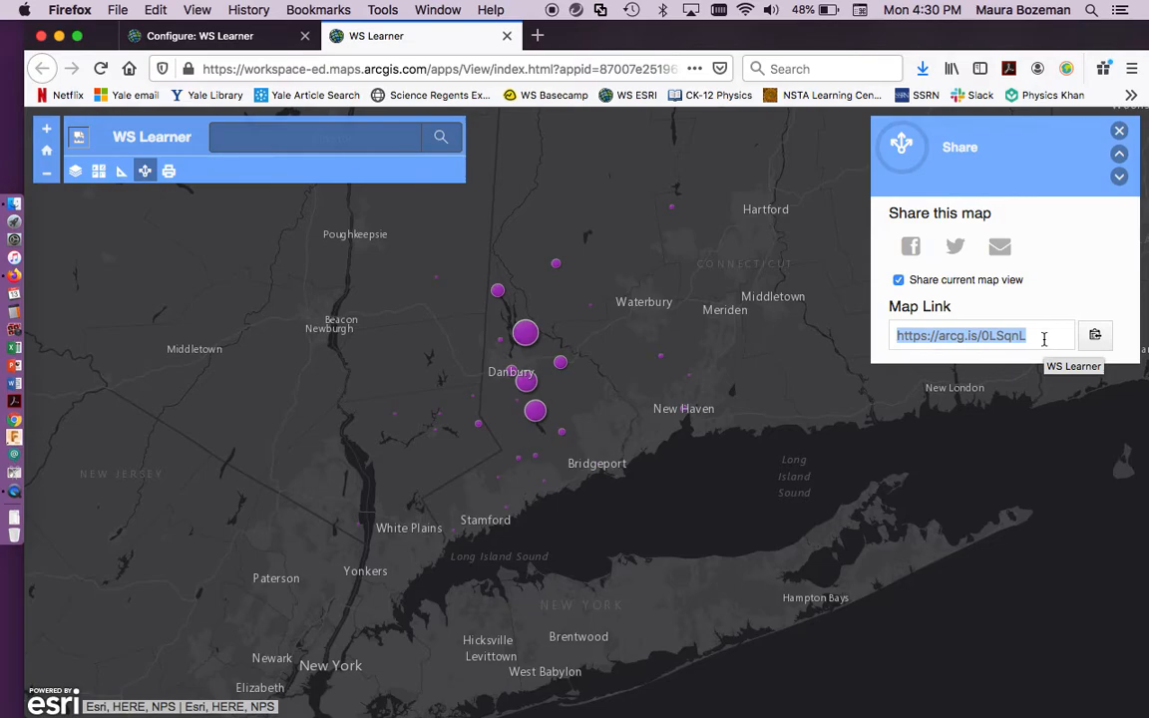
Step: Return to the app's configuration page and close it to reach the WS Learner item page
{"action": "left_click", "coordinate": [232, 40]}
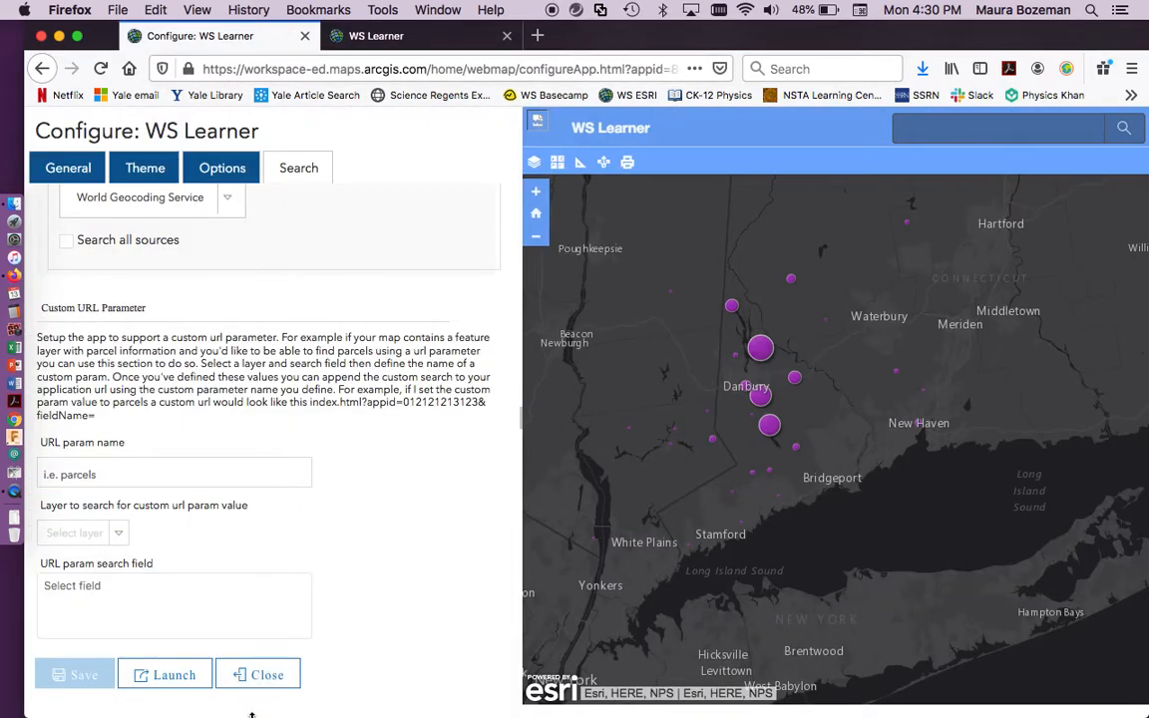
{"action": "left_click", "coordinate": [257, 674]}
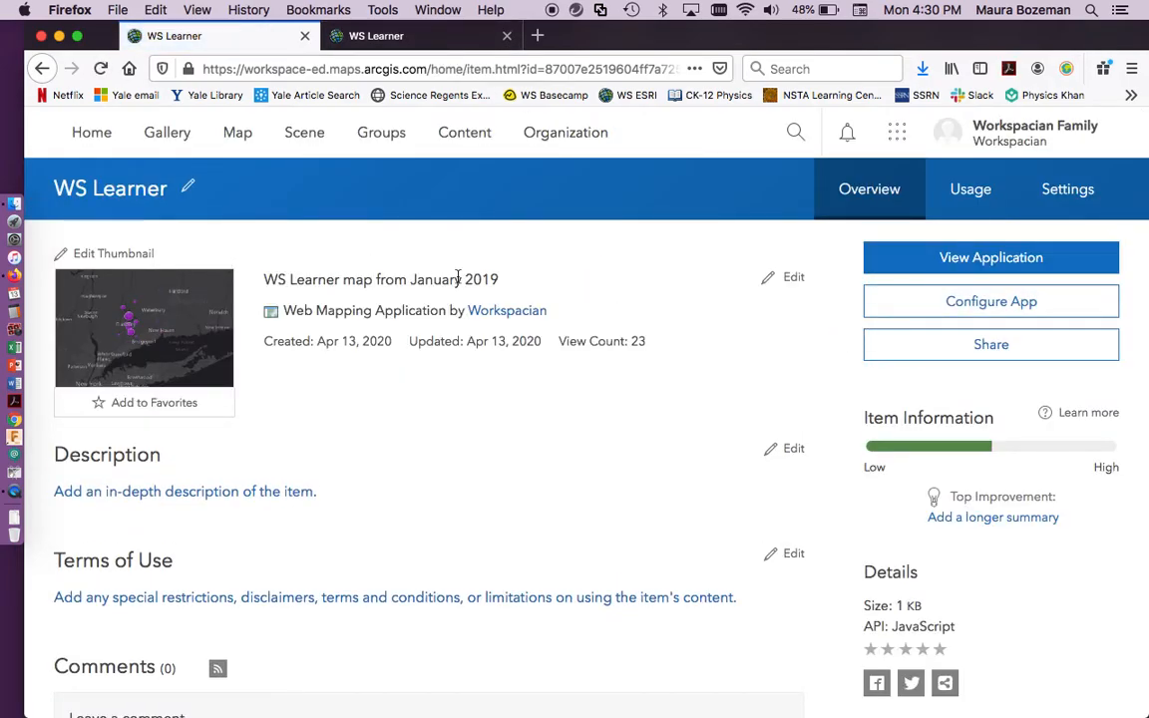
Step: From the content list, open the WS Learner web mapping application and save its sharing level as Everyone (public)
{"action": "left_click", "coordinate": [465, 140]}
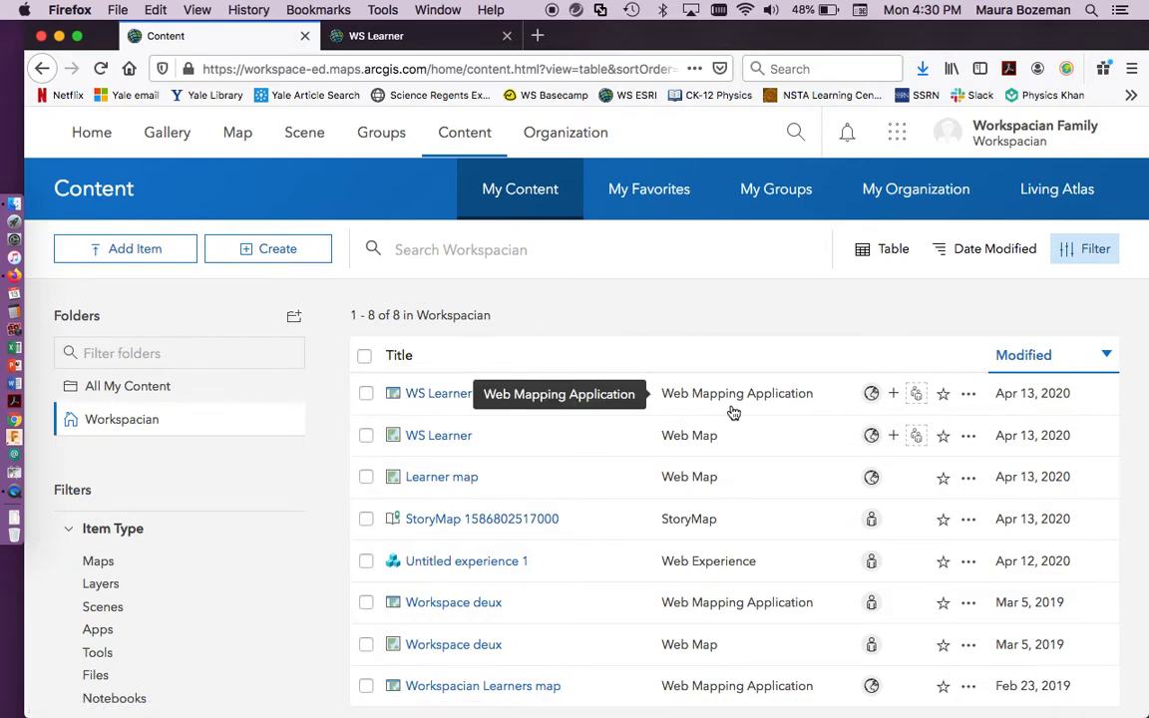
{"action": "left_click", "coordinate": [443, 396]}
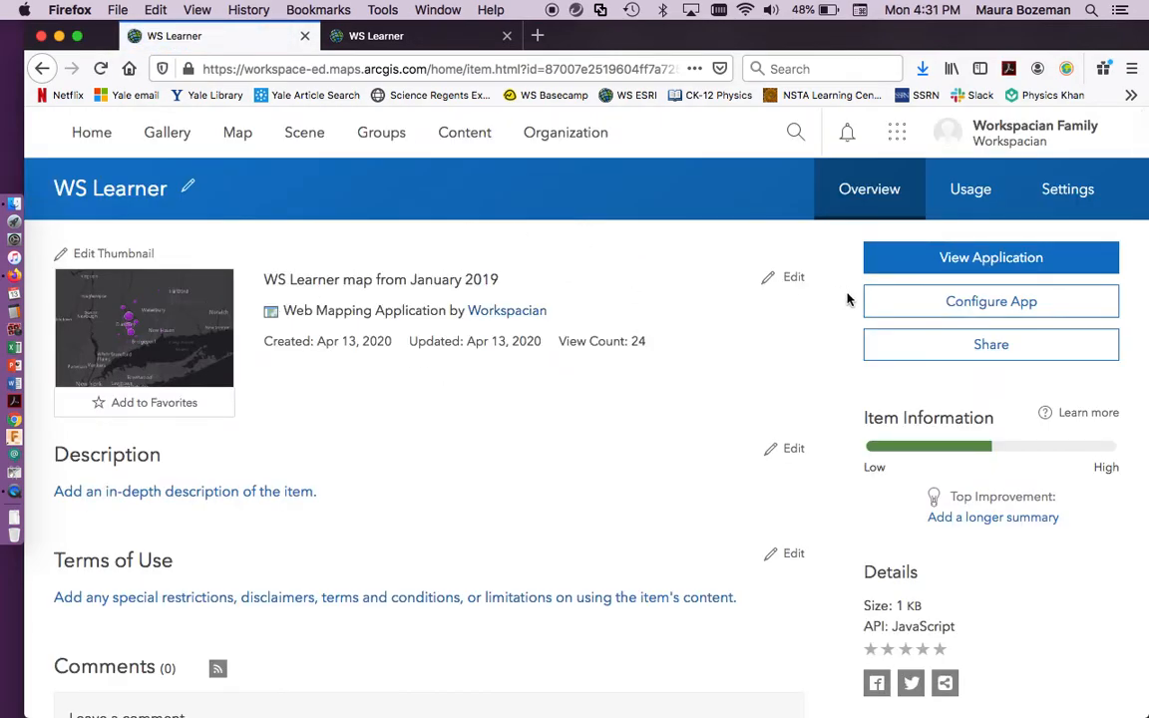
{"action": "left_click", "coordinate": [935, 345]}
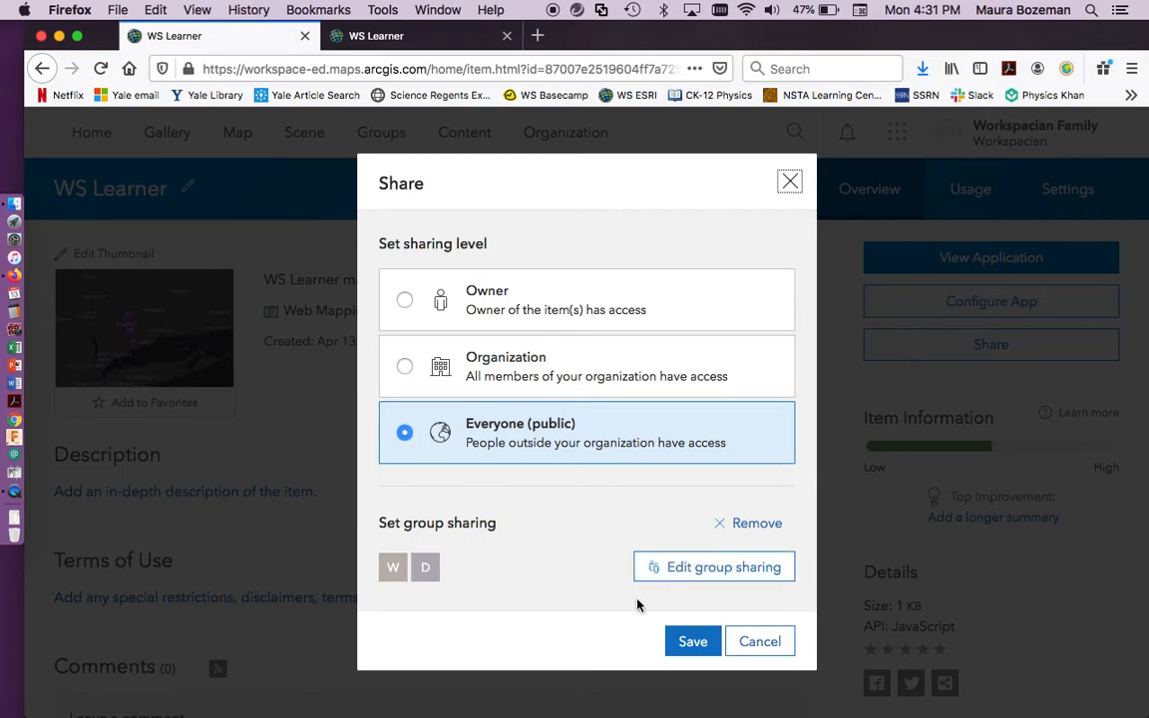
{"action": "left_click", "coordinate": [696, 643]}
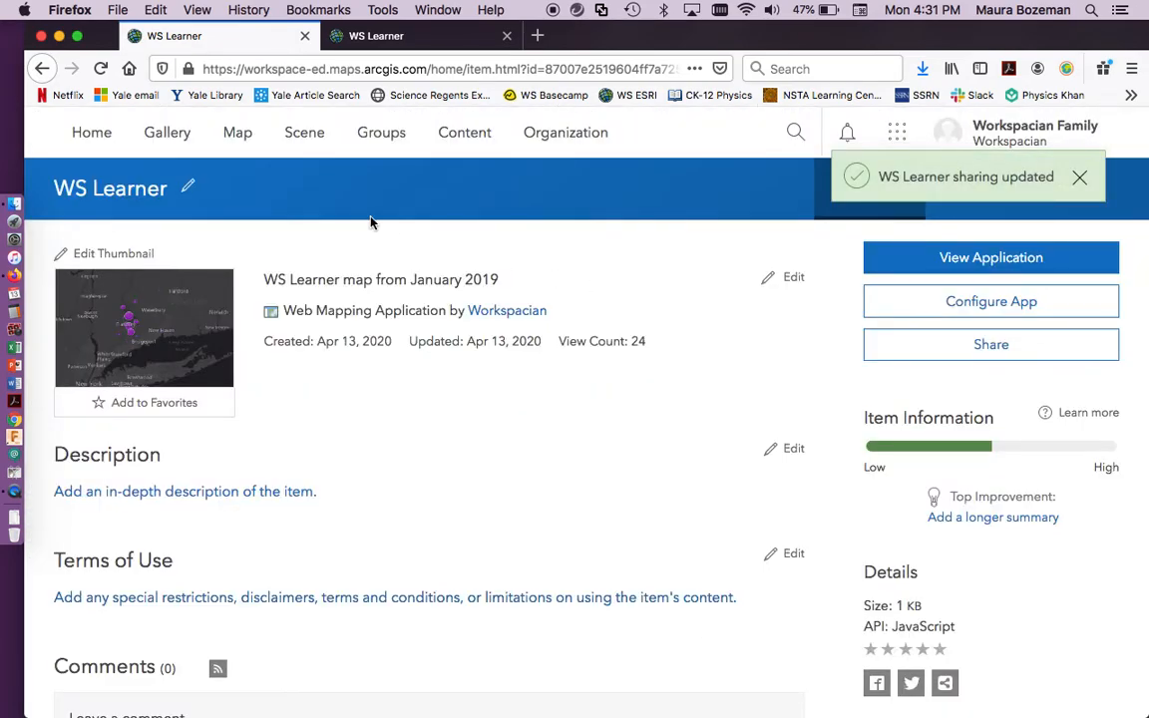
Step: From the content list, open the WS Learner web map and save its sharing level as Everyone (public)
{"action": "left_click", "coordinate": [456, 143]}
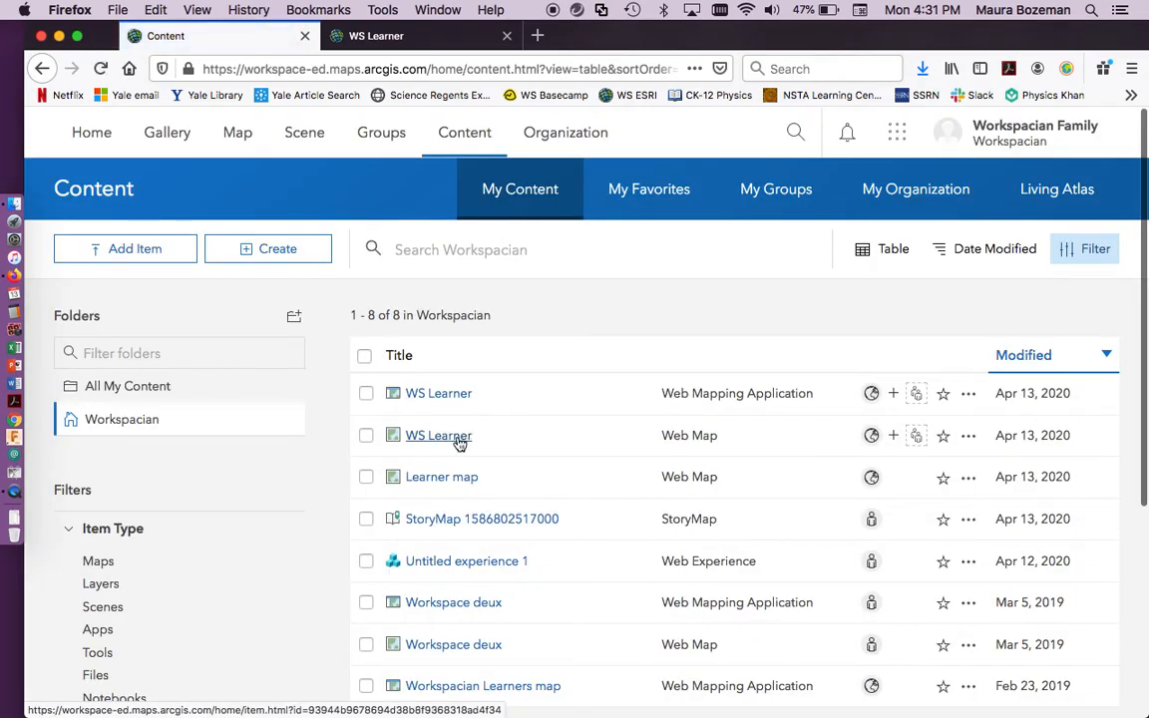
{"action": "left_click", "coordinate": [458, 439]}
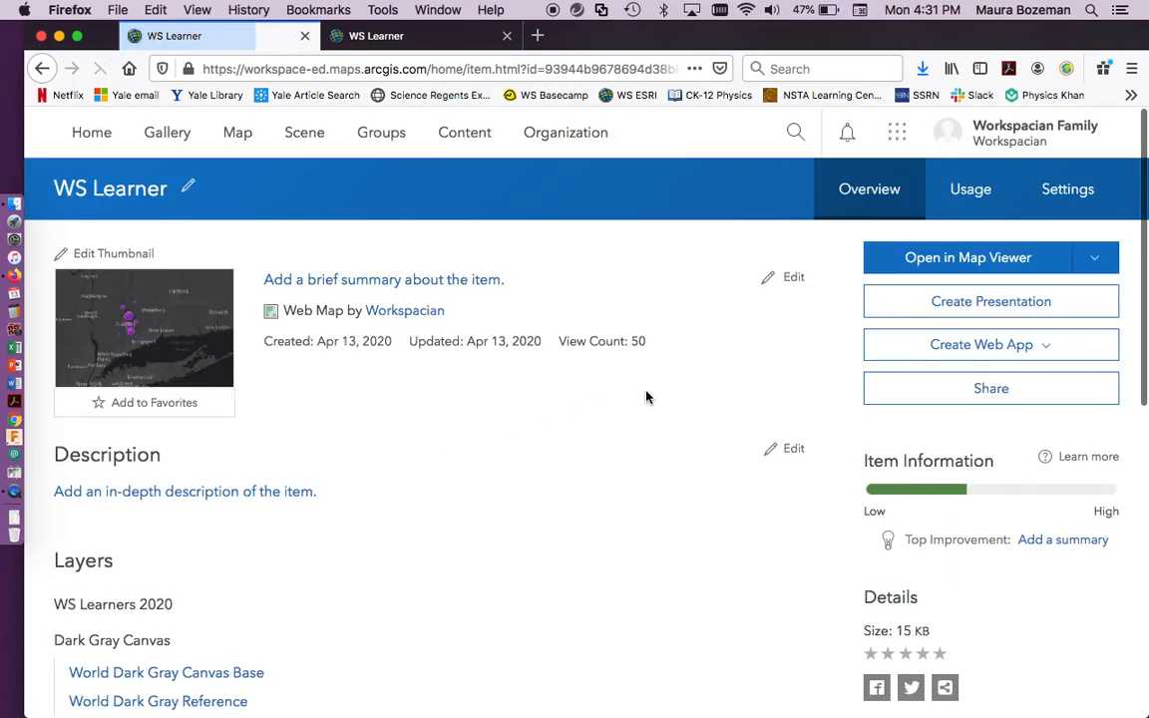
{"action": "left_click", "coordinate": [992, 389]}
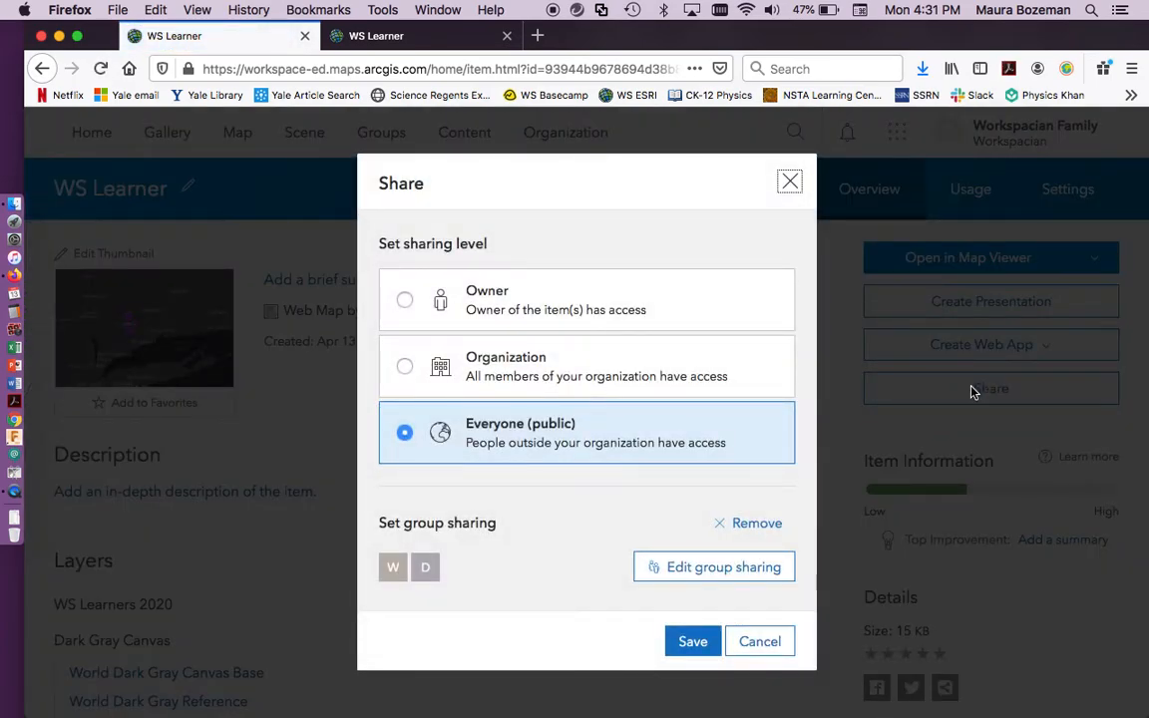
{"action": "left_click", "coordinate": [693, 644]}
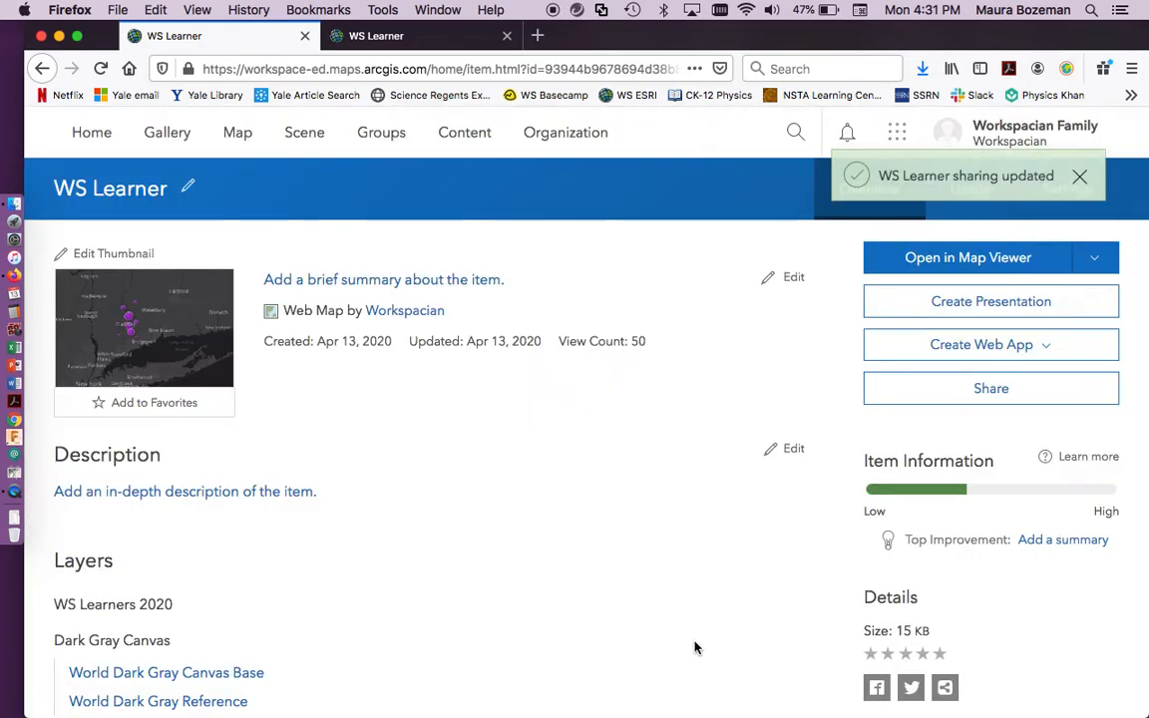